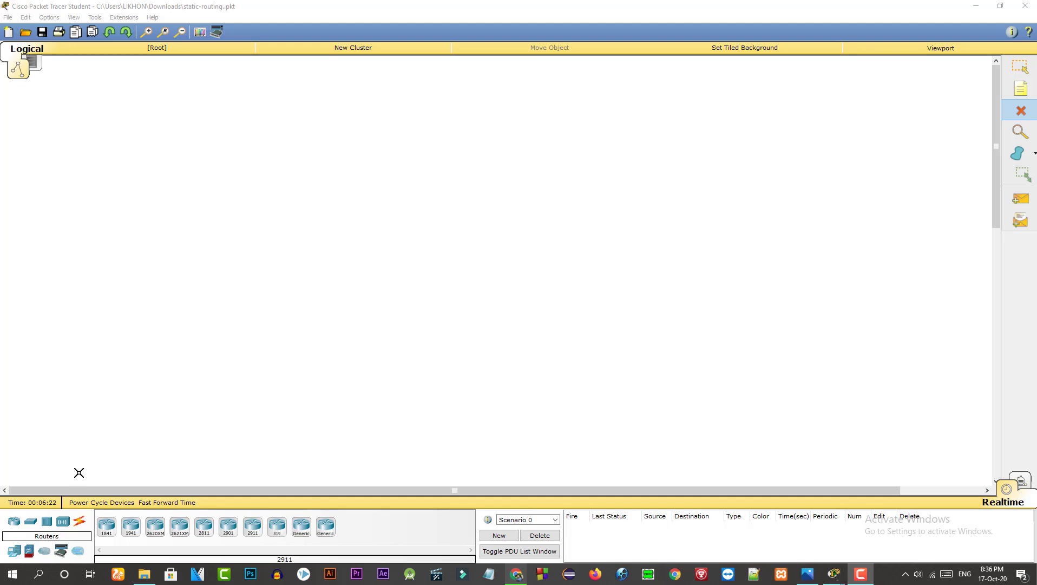
Step: Place four 1841 routers on the empty workspace in a diamond arrangement
click(14, 521)
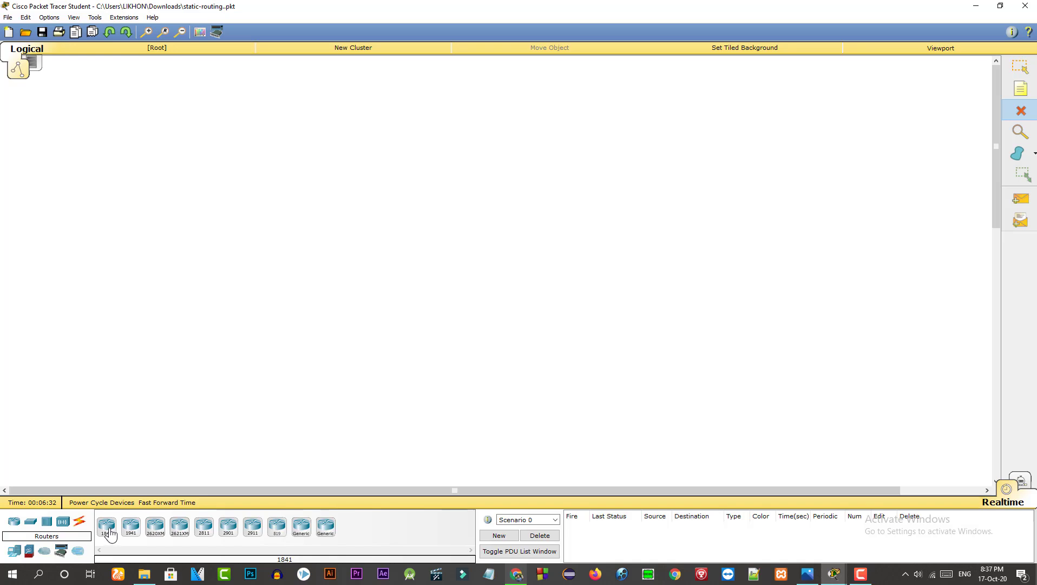
drag(107, 525, 273, 225)
drag(107, 525, 567, 228)
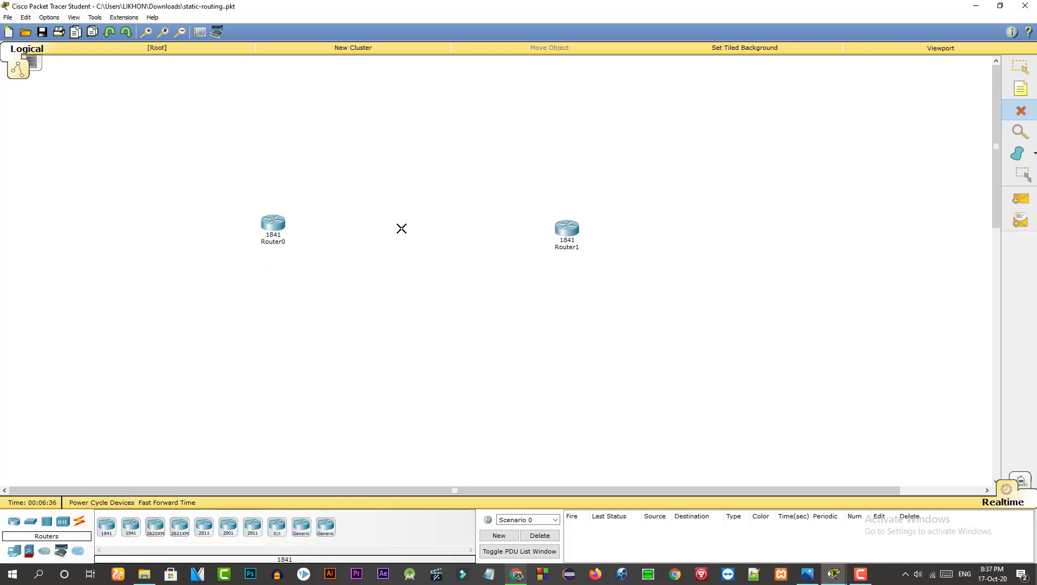
click(276, 223)
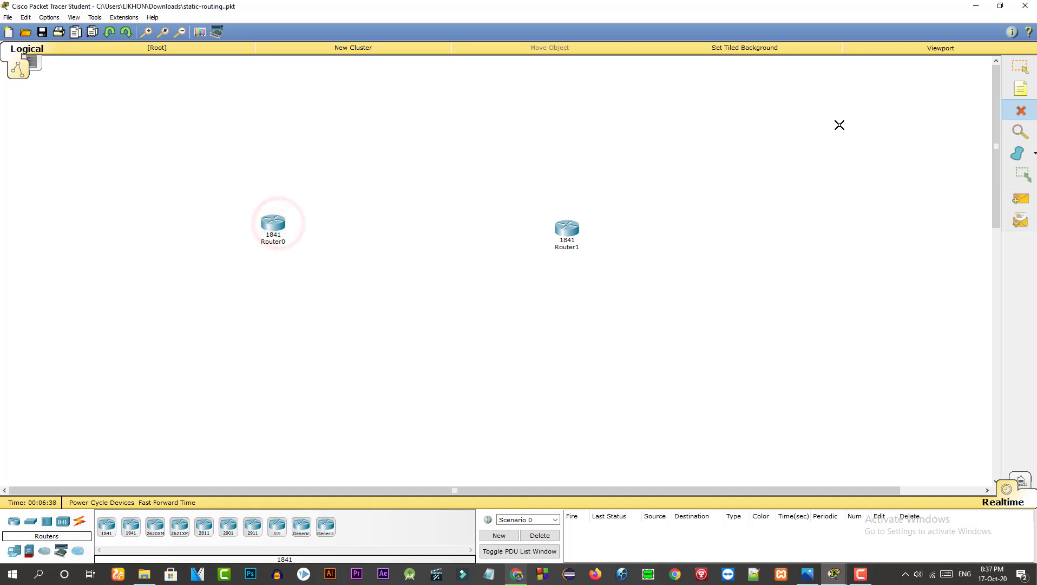
drag(111, 535, 406, 329)
drag(105, 527, 422, 177)
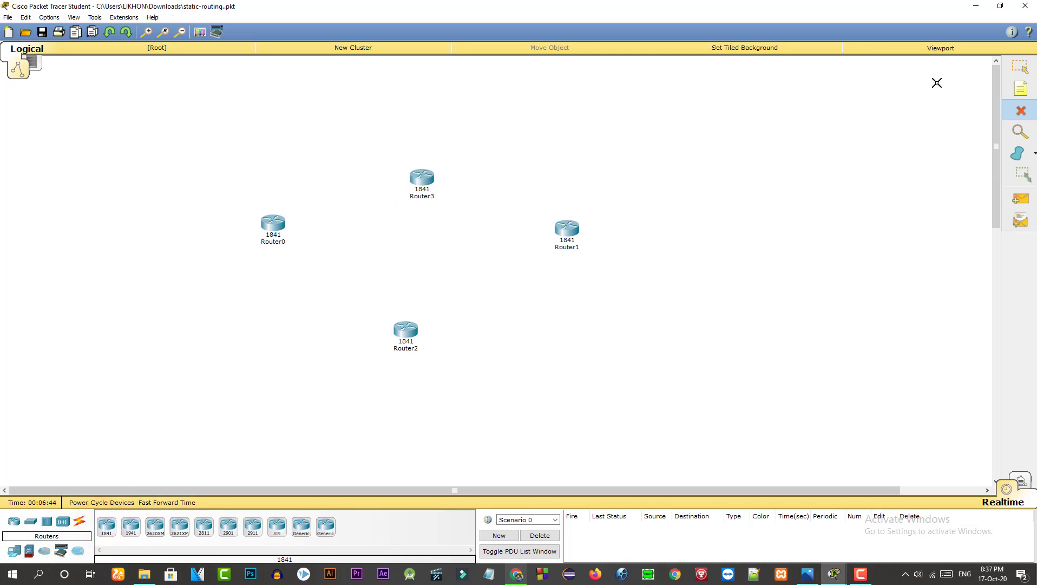
Step: Shift the lowest router slightly so it lines up beneath the uppermost router
click(1020, 67)
drag(408, 335, 419, 336)
click(213, 408)
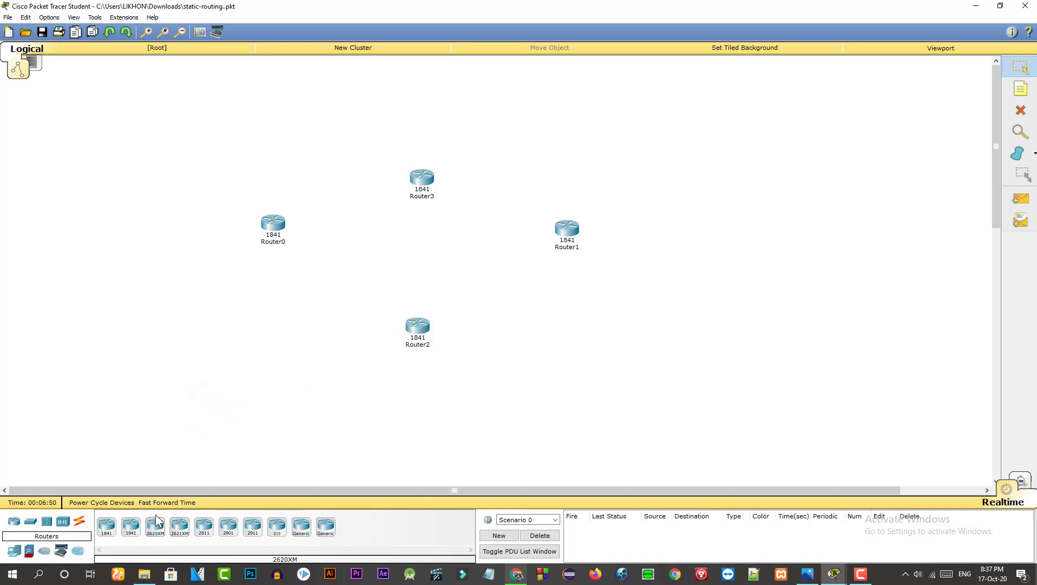
Step: Add four 2950-24 switches, one on the outer side of each router
click(30, 522)
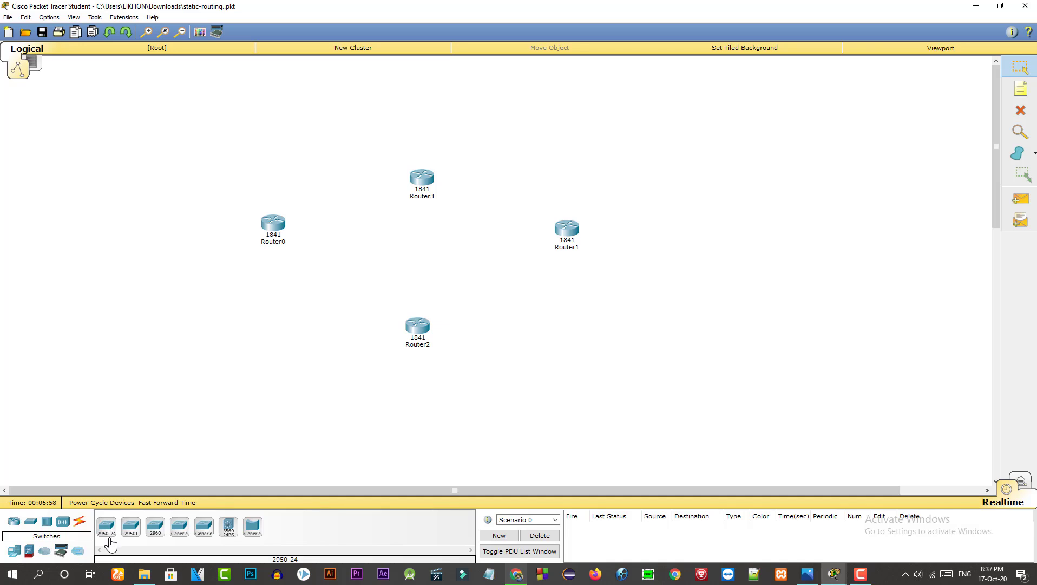
drag(107, 533, 188, 309)
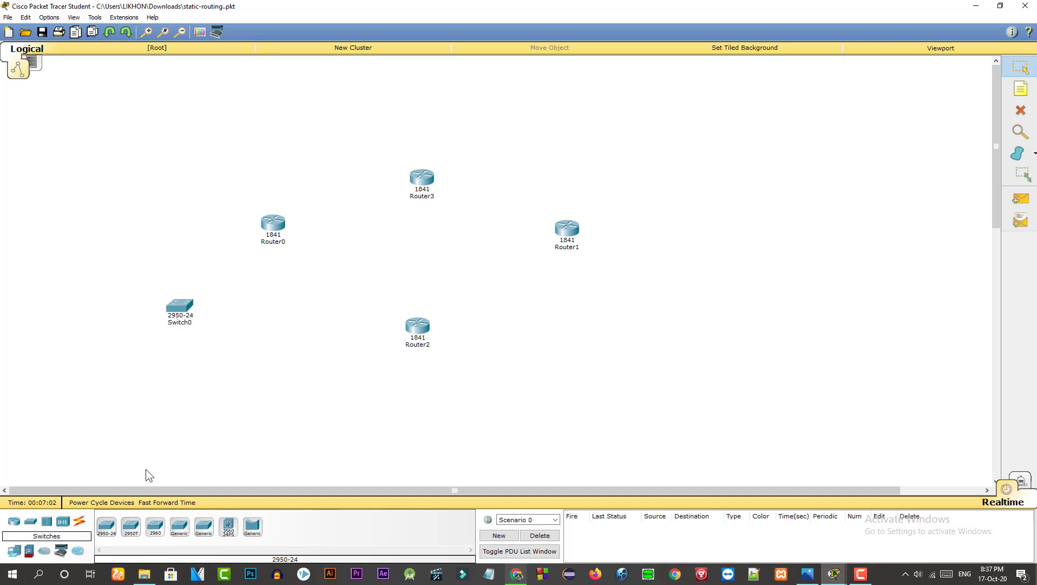
drag(108, 533, 413, 413)
drag(107, 533, 697, 277)
drag(107, 533, 443, 123)
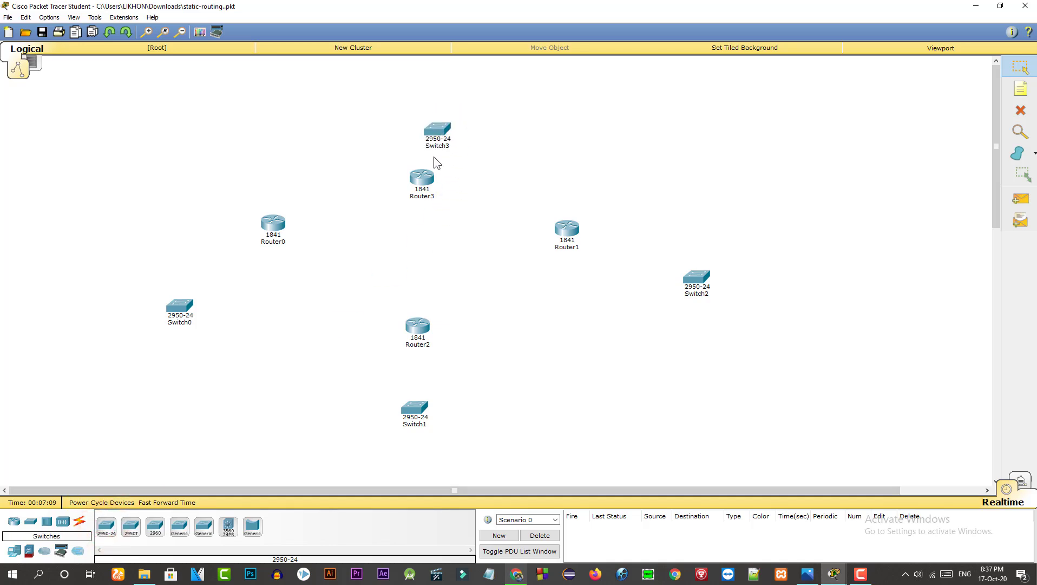
Step: Move Router0, Router2 and Router1 closer to the centre and align Switch3 above Router3
drag(278, 231, 296, 238)
drag(417, 321, 420, 301)
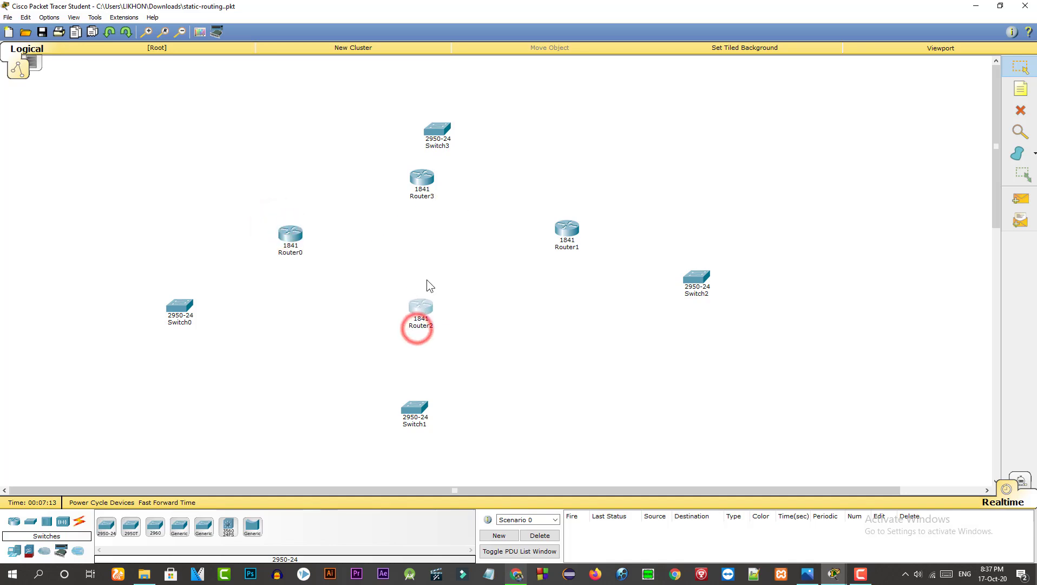
drag(562, 229, 543, 243)
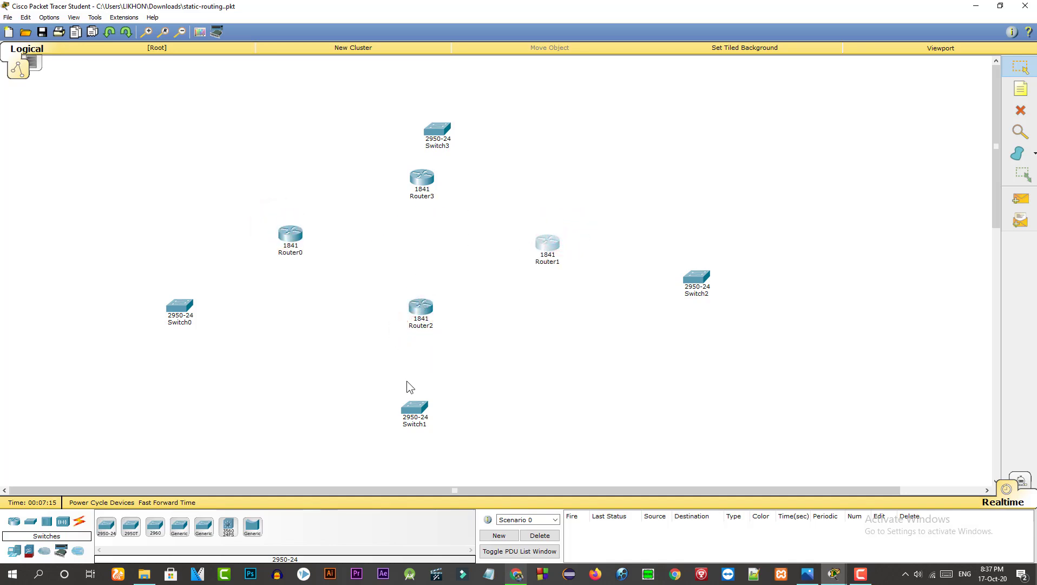
drag(436, 128, 430, 125)
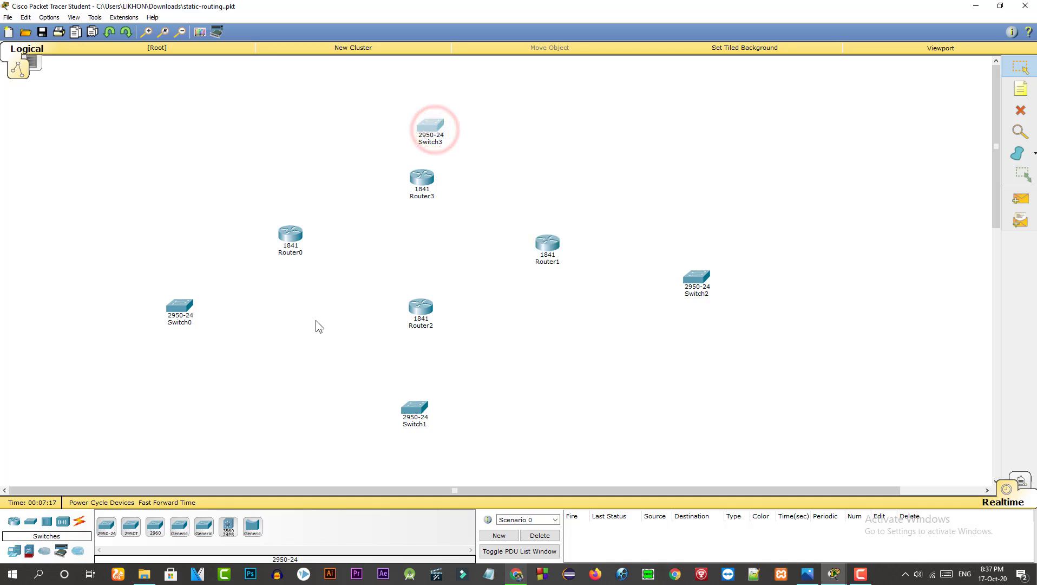
click(197, 412)
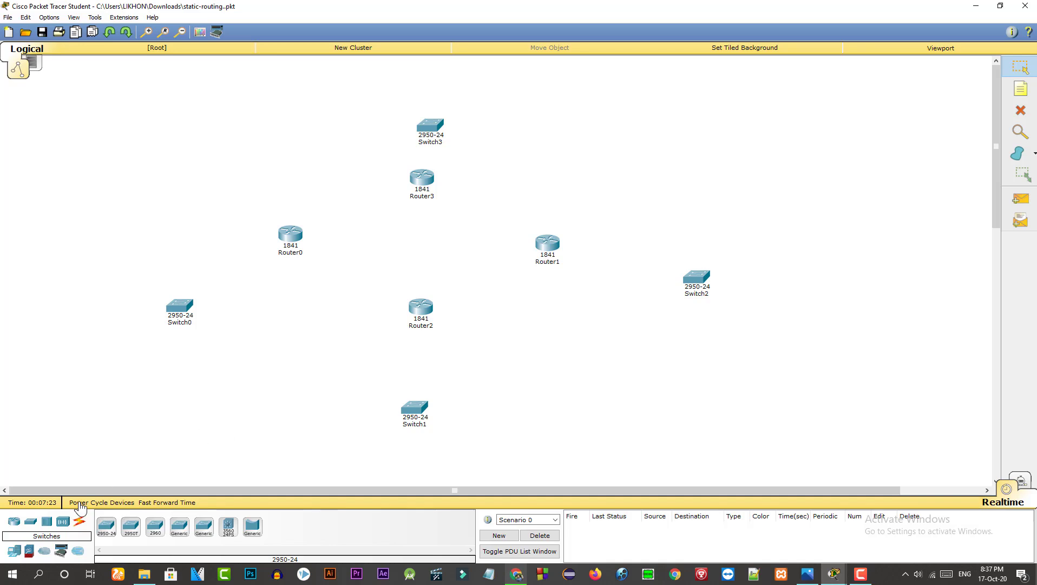
Step: Place two generic PC-PT end devices side by side below Switch0
click(13, 521)
click(15, 551)
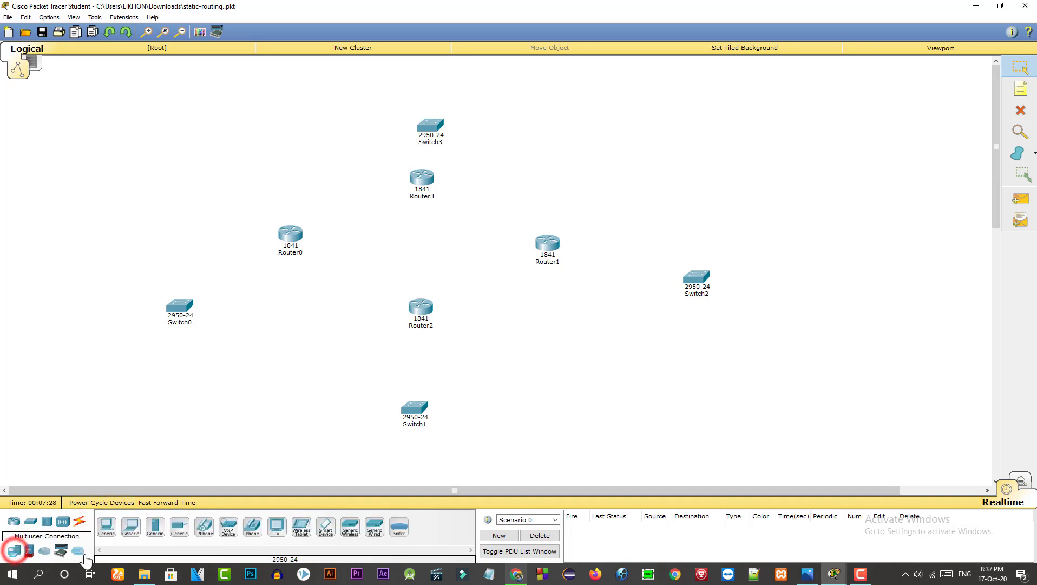
click(107, 526)
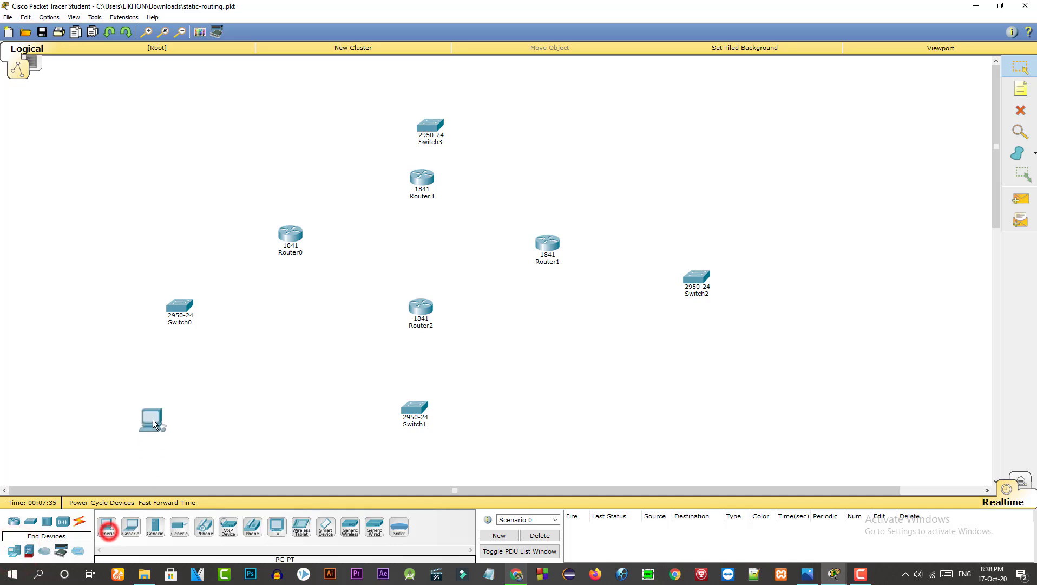
click(148, 404)
click(106, 526)
click(193, 405)
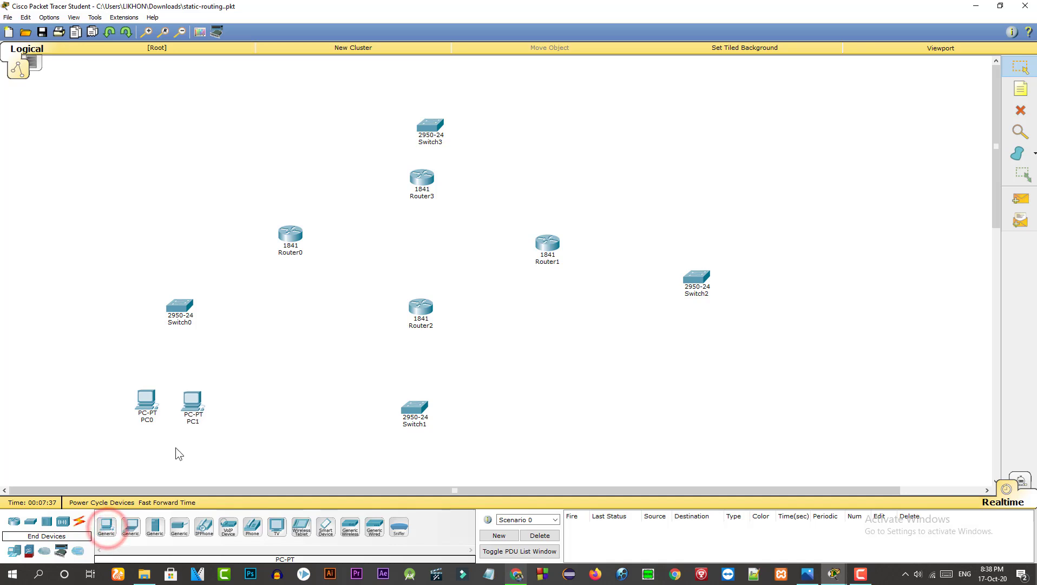
Step: Place two generic PC-PT end devices side by side below Switch1
click(107, 526)
click(385, 455)
click(106, 526)
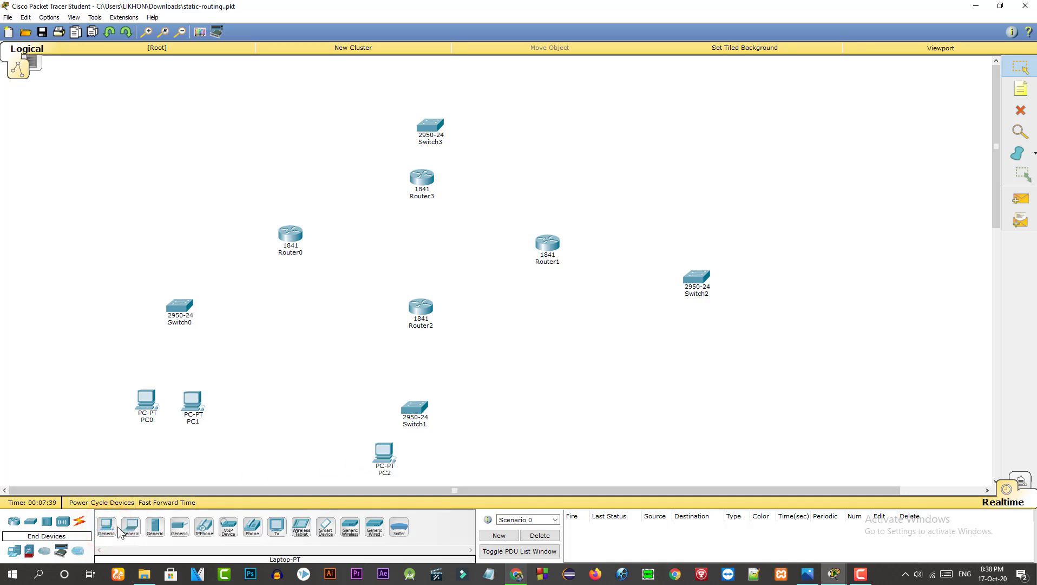
click(441, 459)
Step: Place two generic PC-PT end devices side by side below Switch2
click(106, 527)
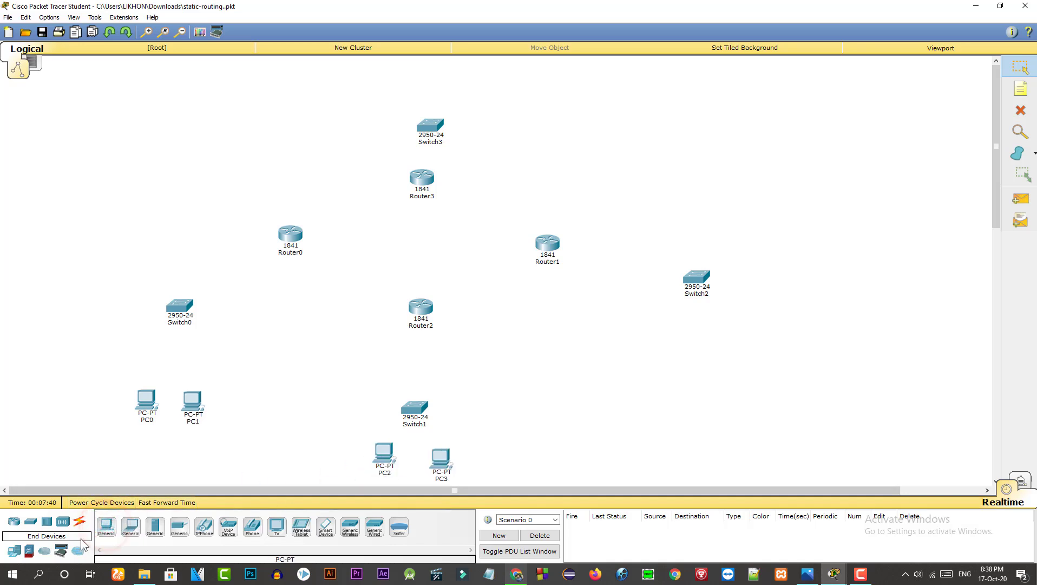
click(107, 526)
click(683, 374)
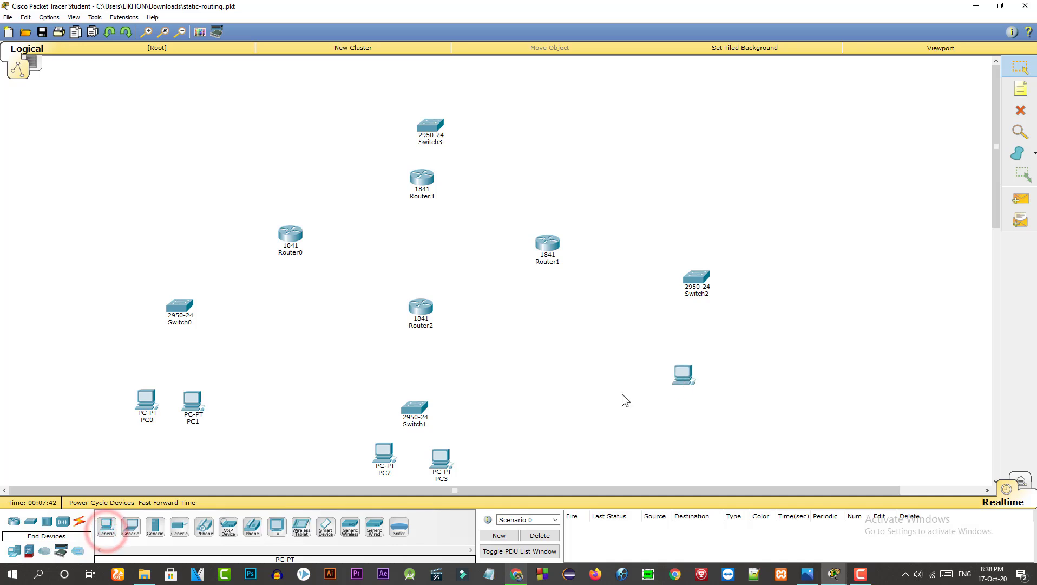
click(107, 526)
click(765, 374)
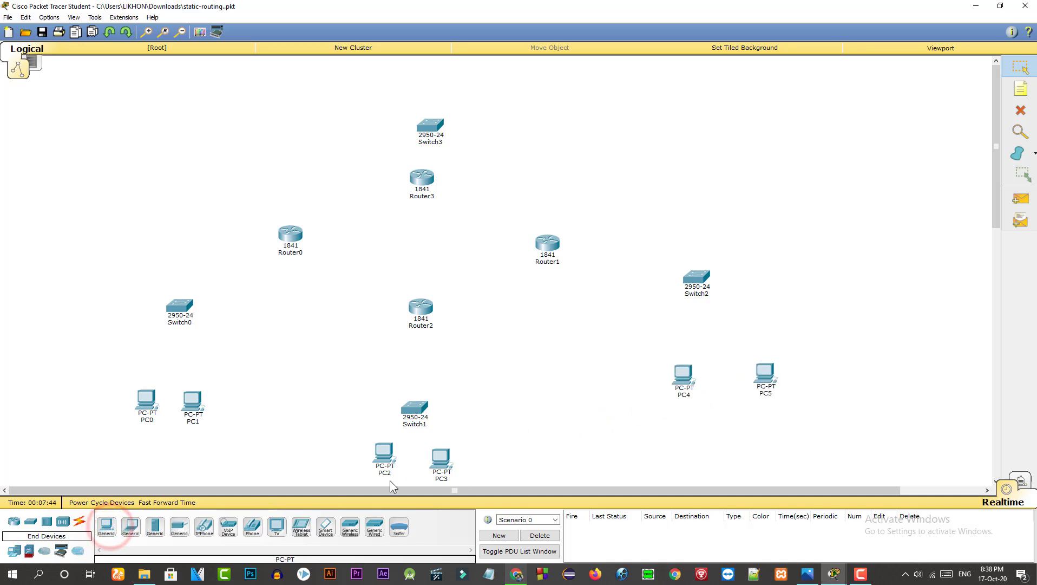
Step: Place two generic PC-PT end devices above Switch3, and nudge Router3 slightly downward
click(107, 527)
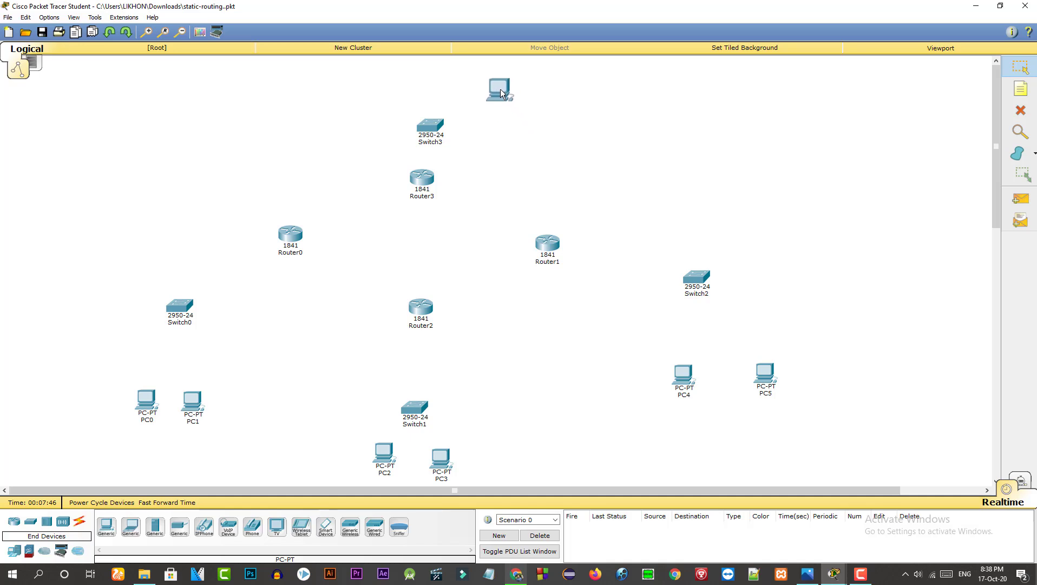
click(481, 84)
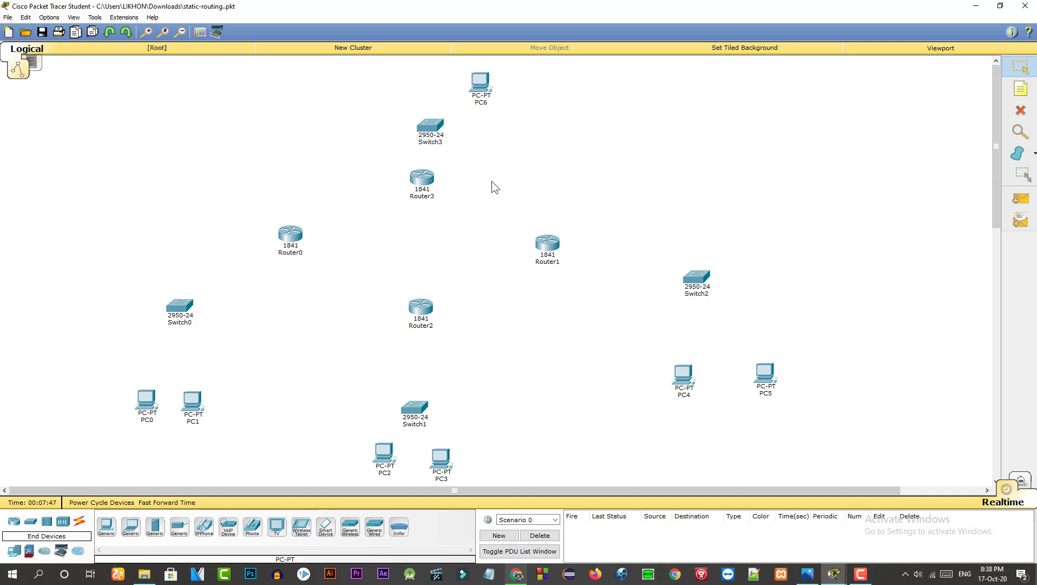
click(106, 527)
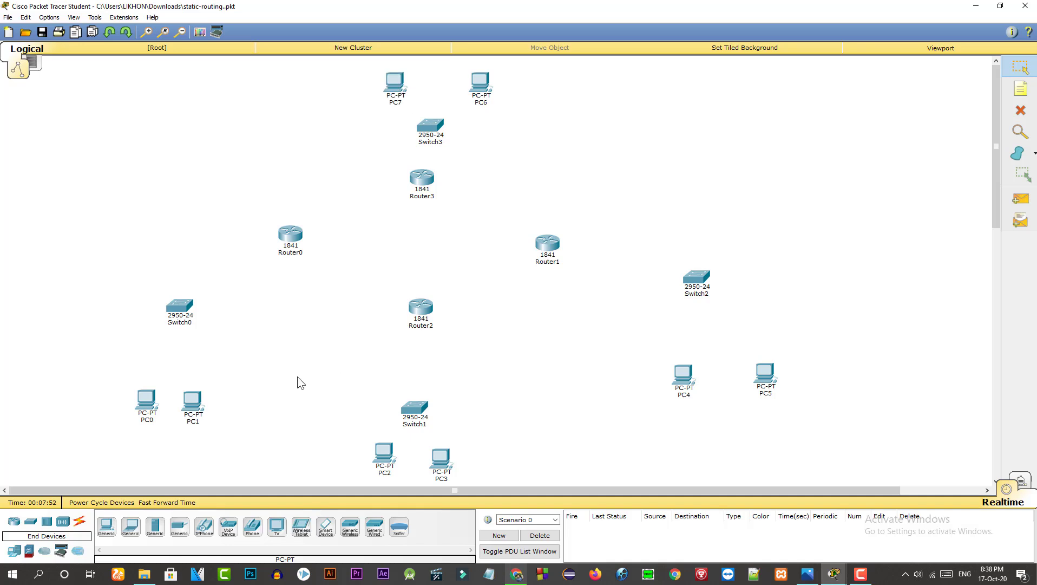
click(423, 191)
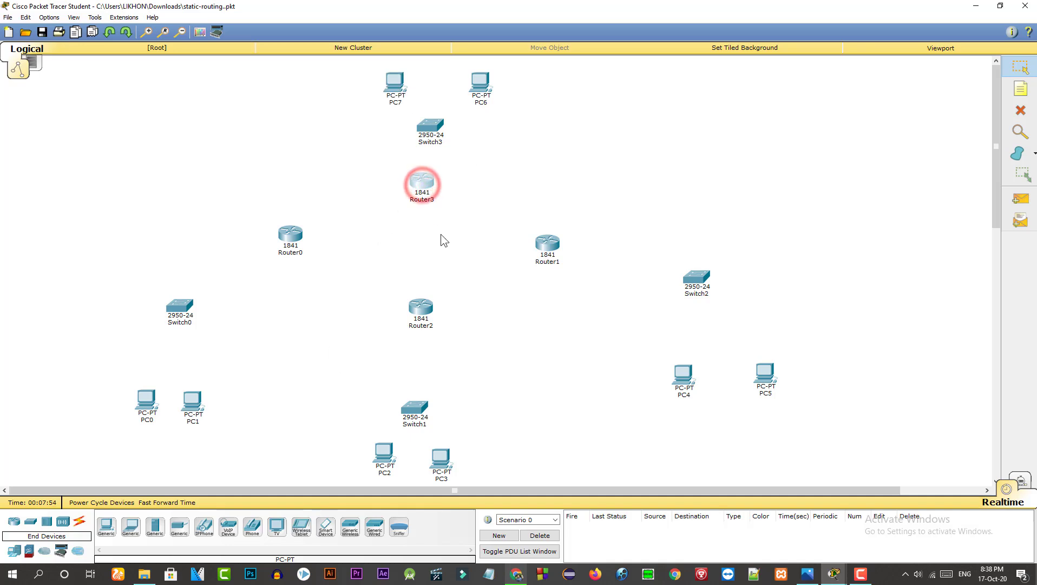
click(351, 219)
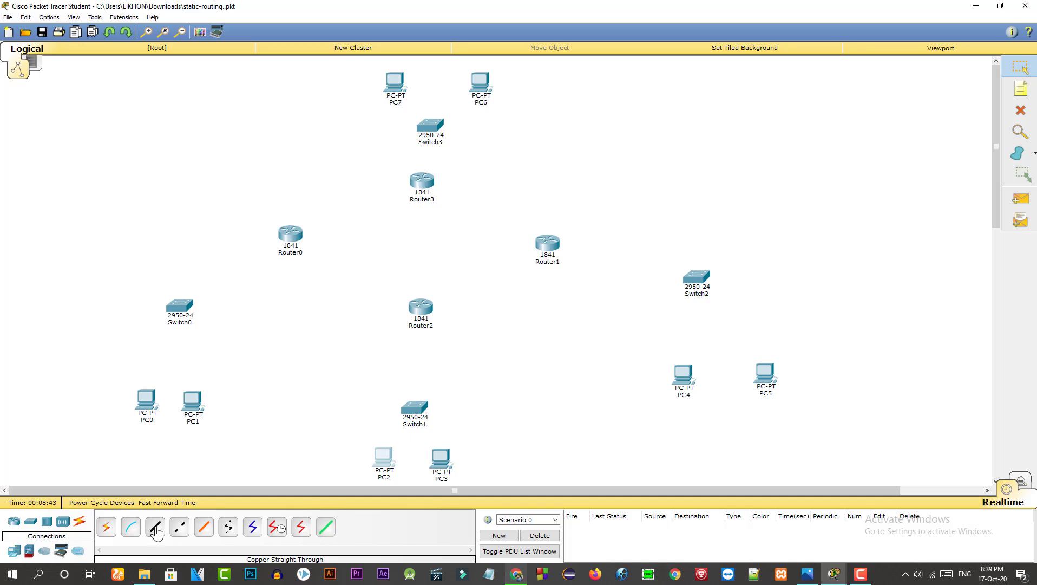
Step: Connect PC0 and PC1 to Switch0 using the automatically chosen connection type
click(107, 527)
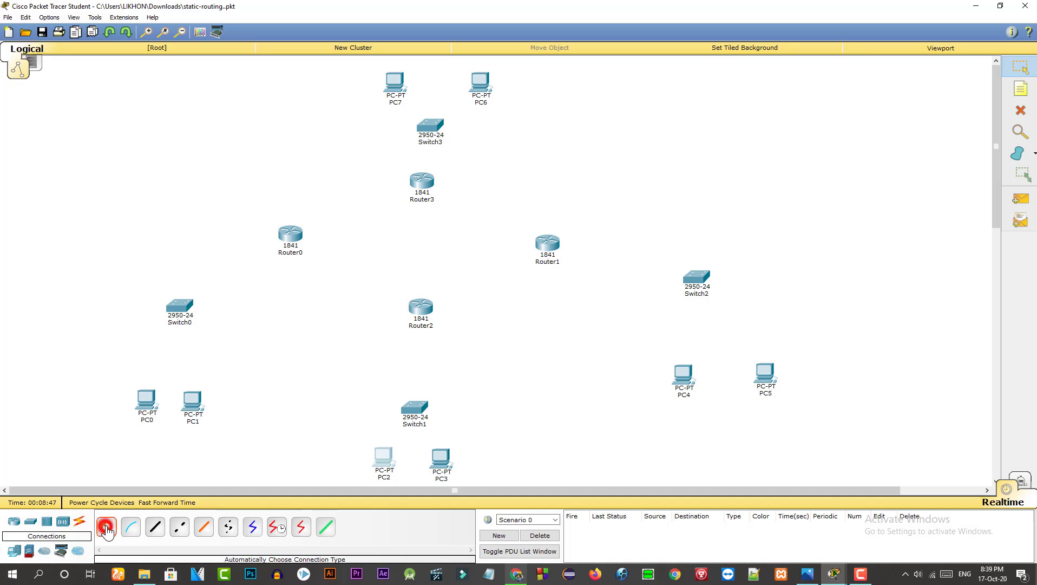
click(148, 393)
click(145, 400)
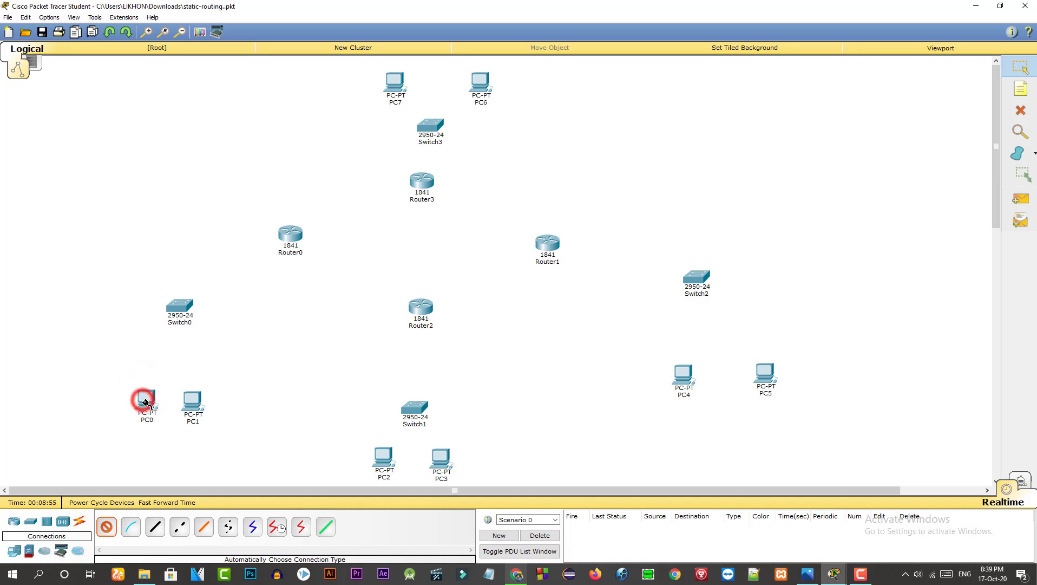
click(178, 310)
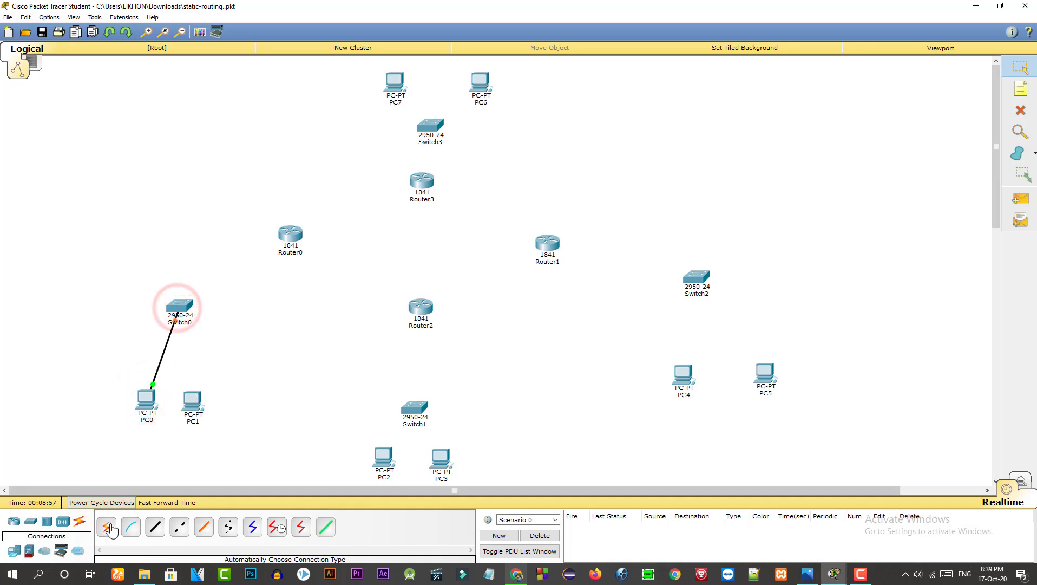
click(107, 527)
click(192, 395)
click(177, 303)
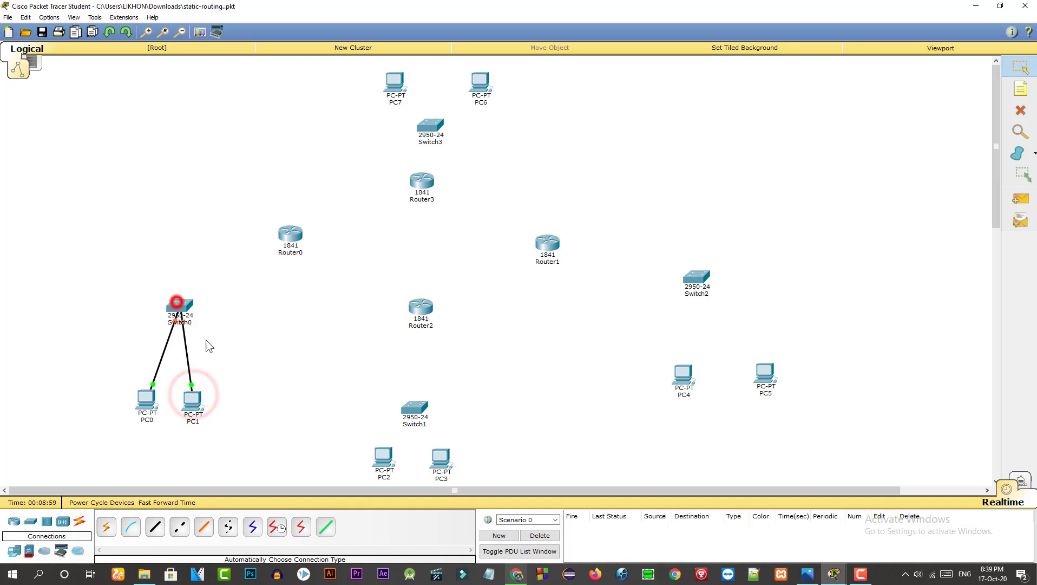
Step: Connect Switch0 to Router0 using the automatically chosen connection type
click(107, 526)
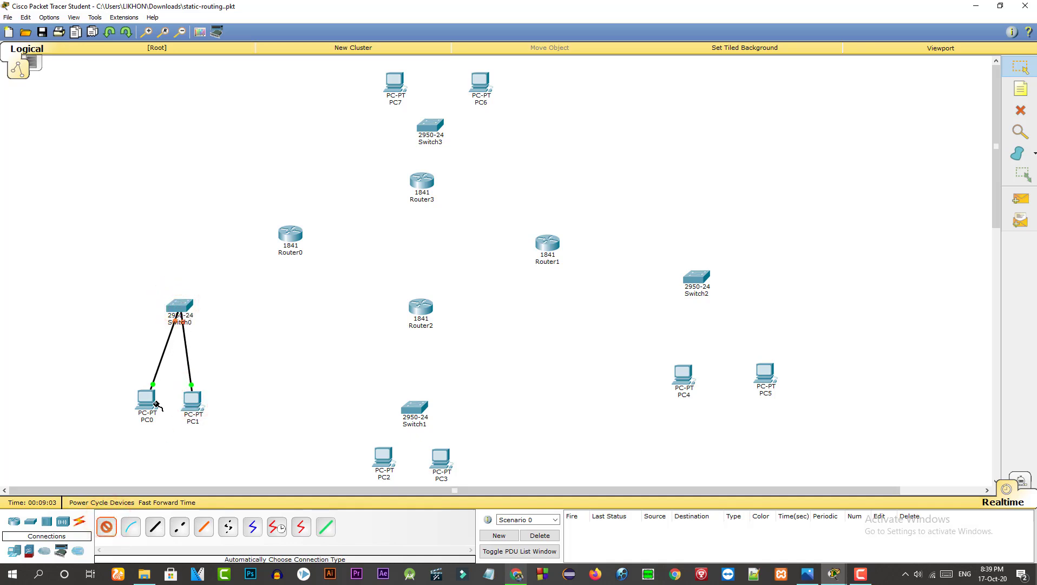
click(181, 304)
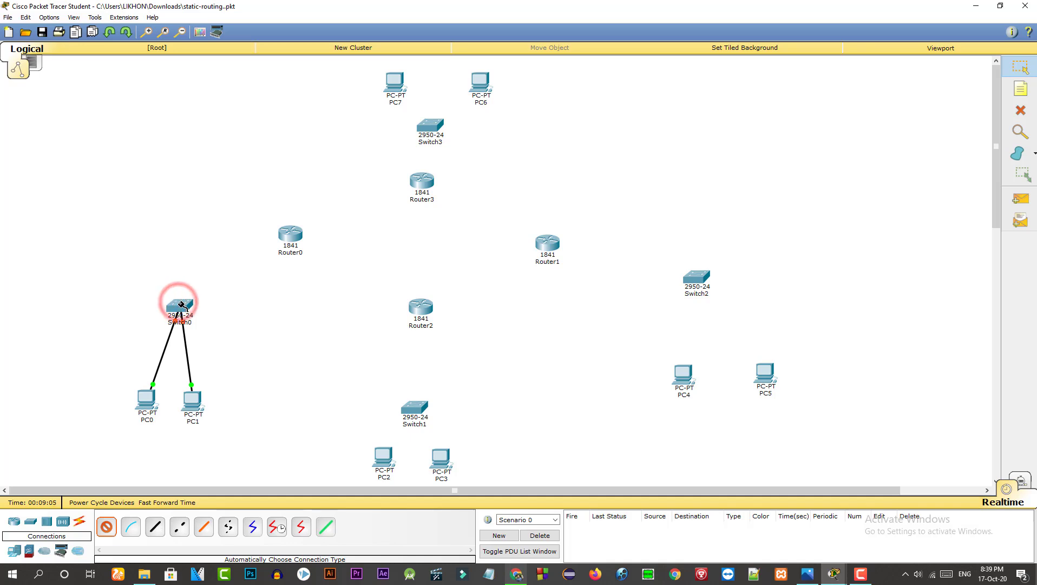
click(290, 238)
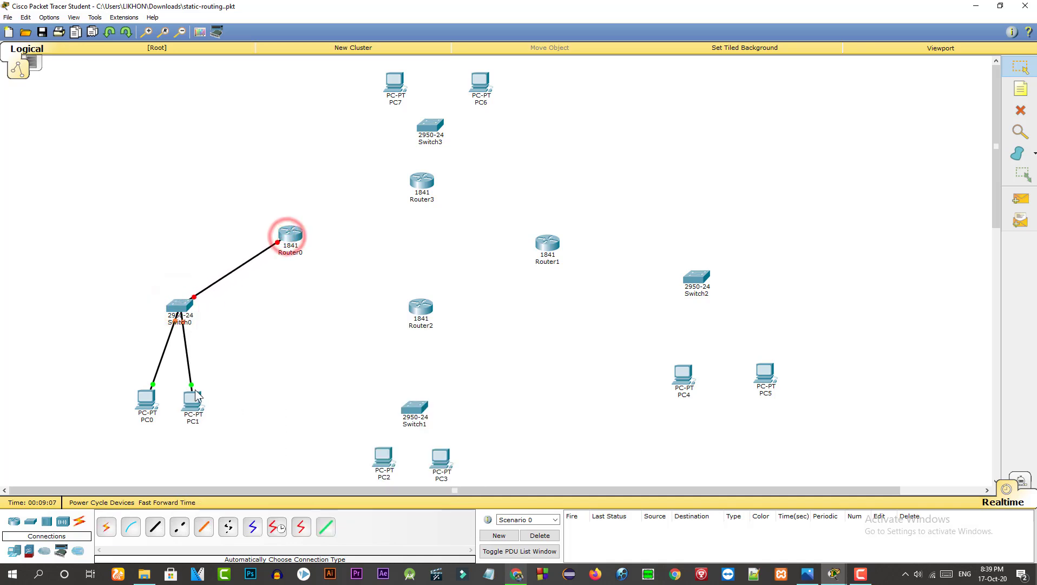
Step: Connect PC2 and PC3 to Switch1 using the automatically chosen connection type
click(106, 526)
click(383, 457)
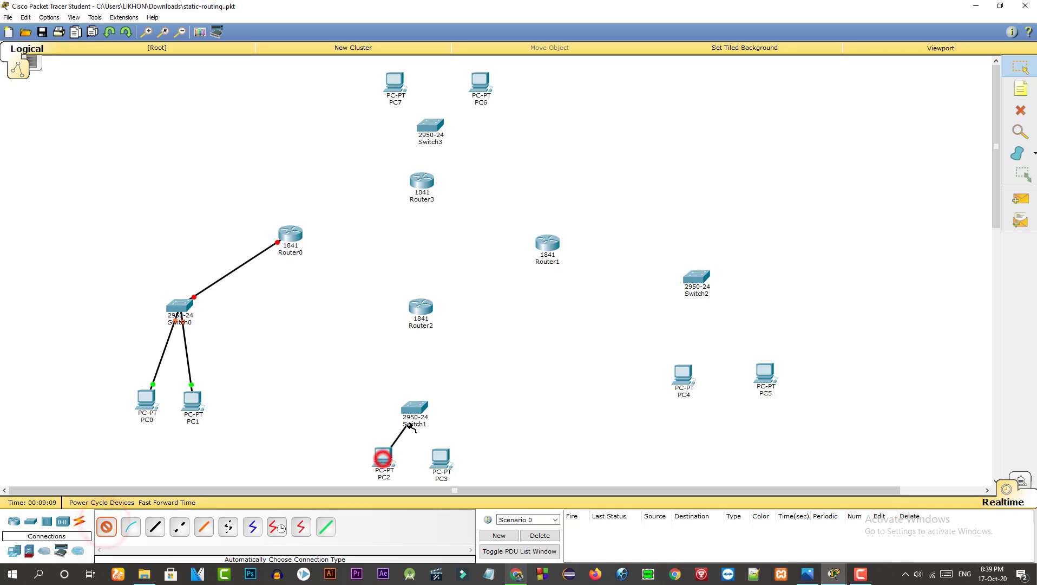
click(415, 407)
click(107, 526)
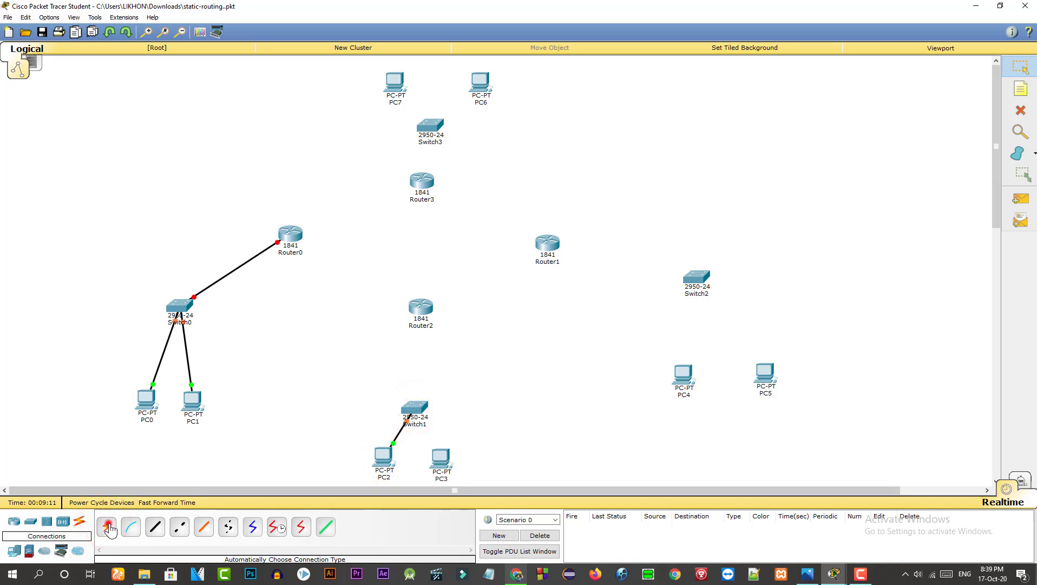
click(436, 452)
click(416, 409)
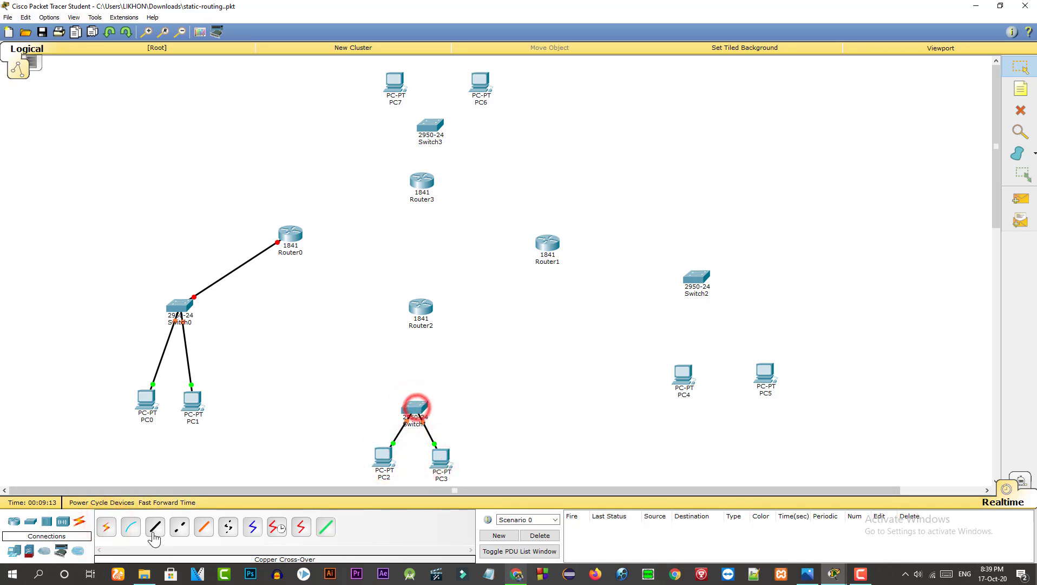
Step: Connect Switch1 to Router2 using the automatically chosen connection type
click(416, 410)
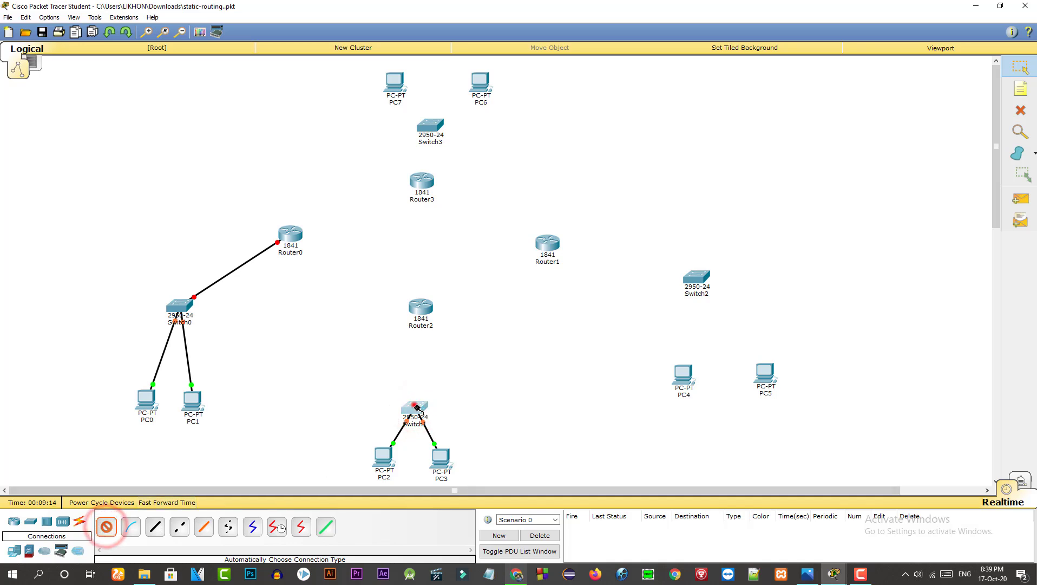
click(421, 308)
Step: Connect PC4, PC5 and Router1 to Switch2 using the automatically chosen connection type
click(106, 526)
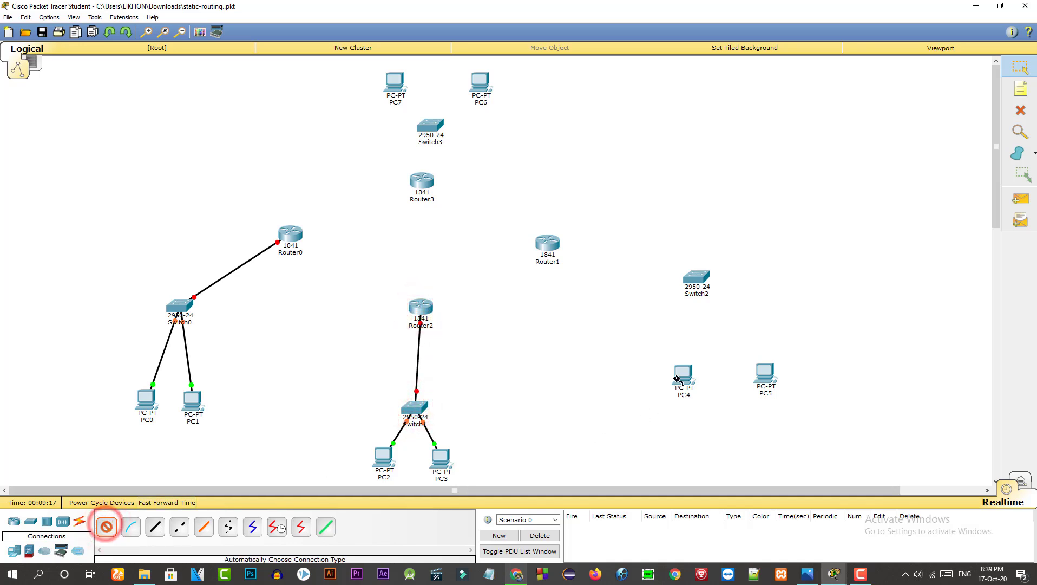
click(682, 372)
click(698, 278)
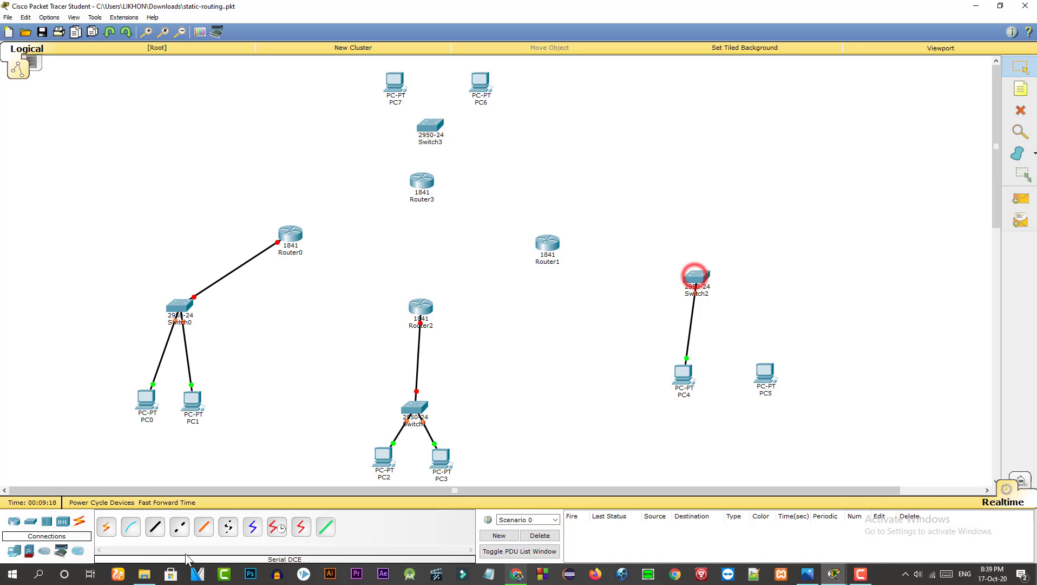
click(107, 526)
click(762, 373)
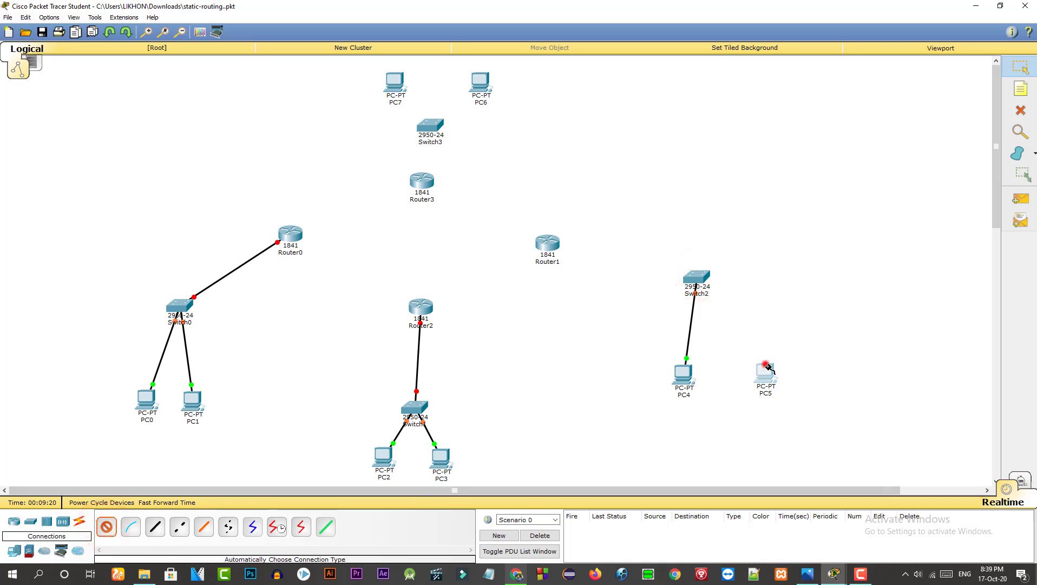
click(698, 279)
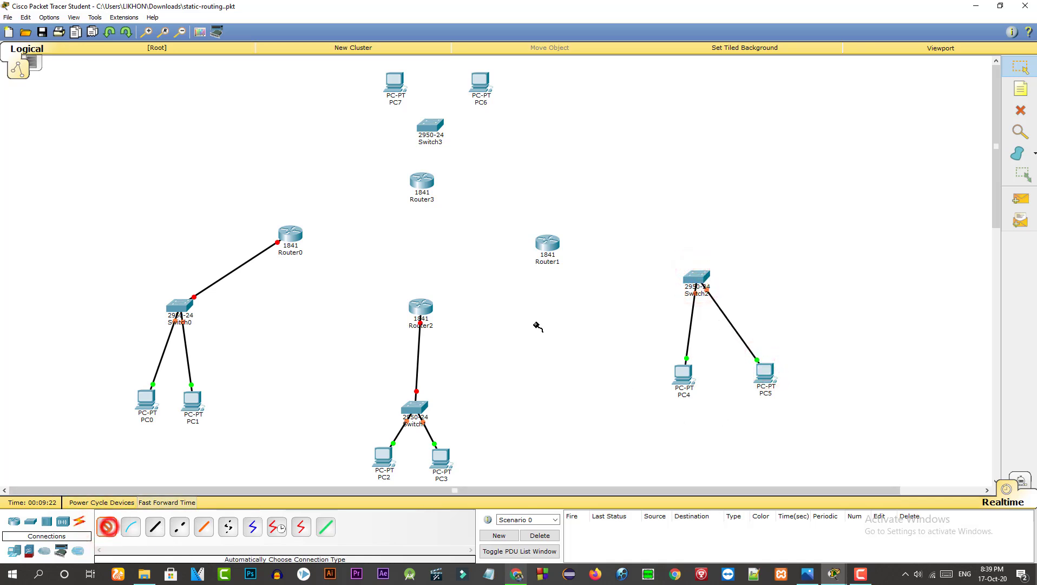
click(107, 526)
click(547, 244)
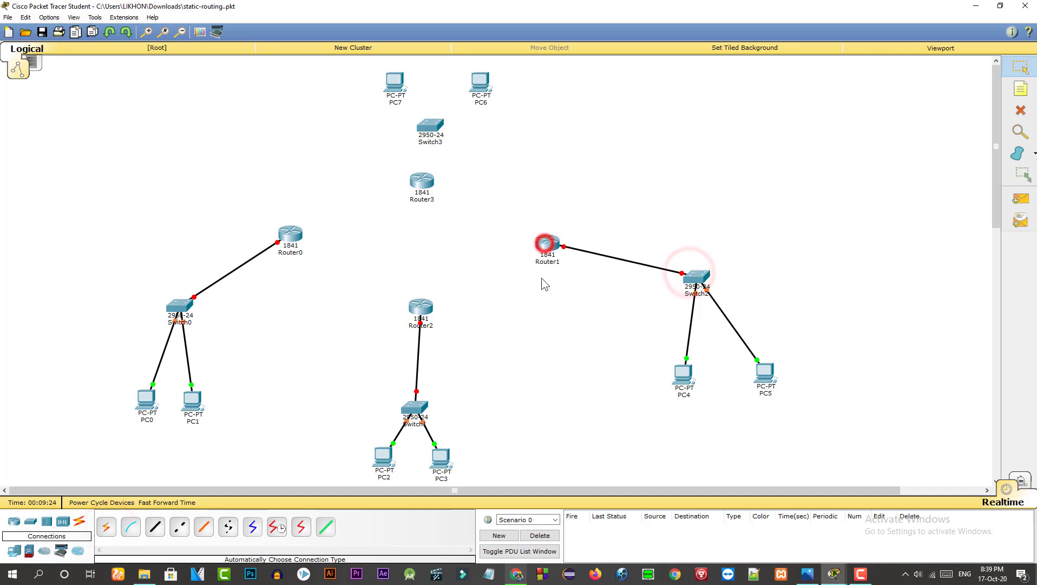
Step: Connect PC7, PC6 and Router3 to Switch3 using the automatically chosen connection type
click(108, 528)
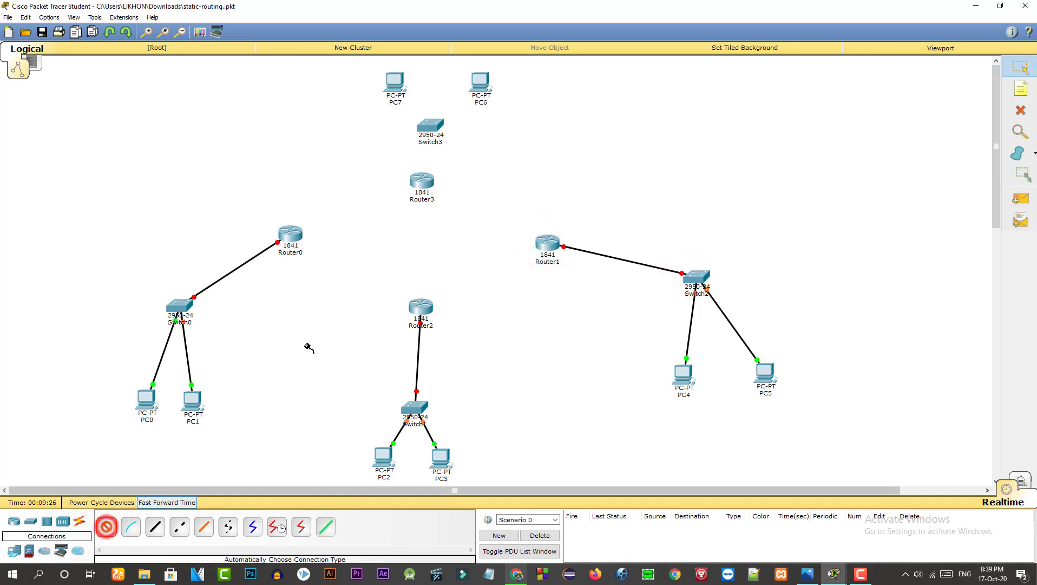
click(405, 88)
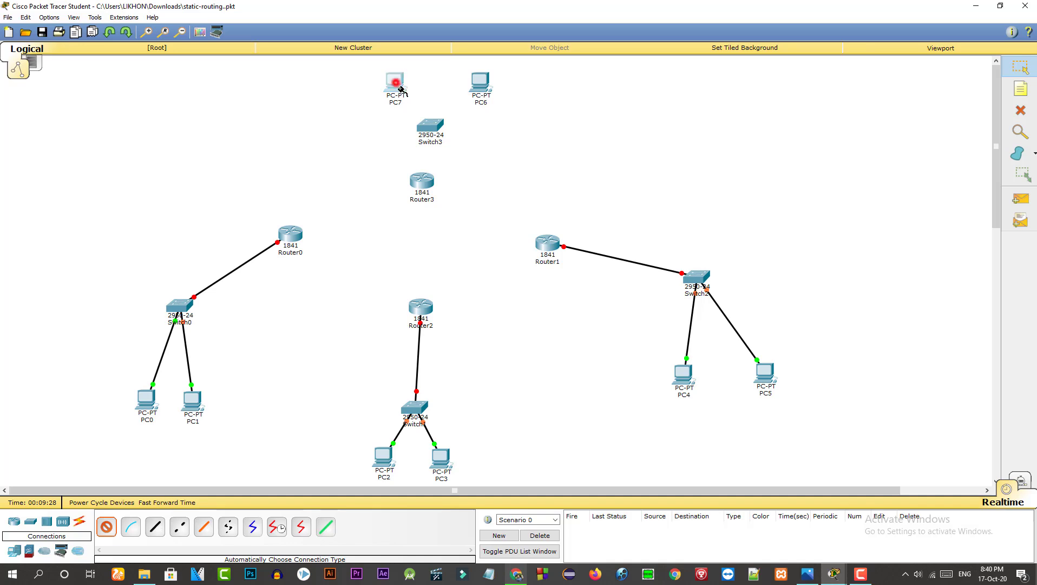
click(427, 123)
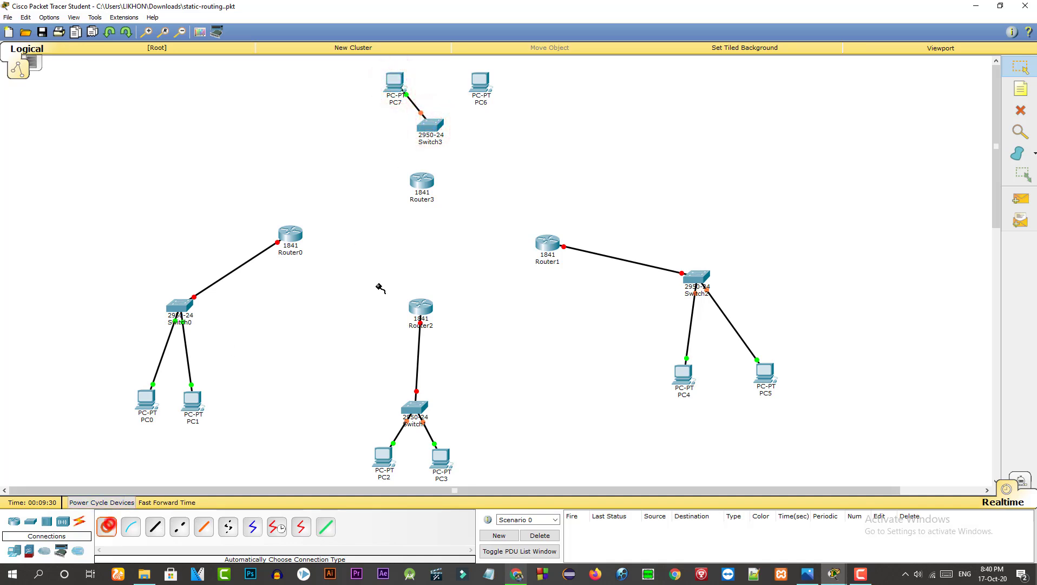
click(106, 526)
click(479, 83)
click(431, 127)
click(431, 126)
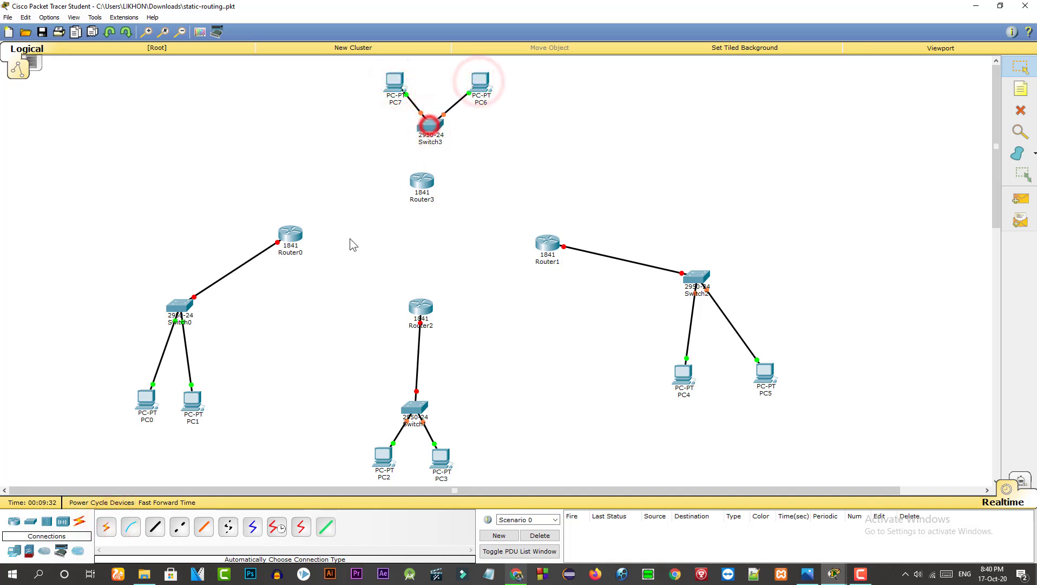
click(107, 526)
click(428, 139)
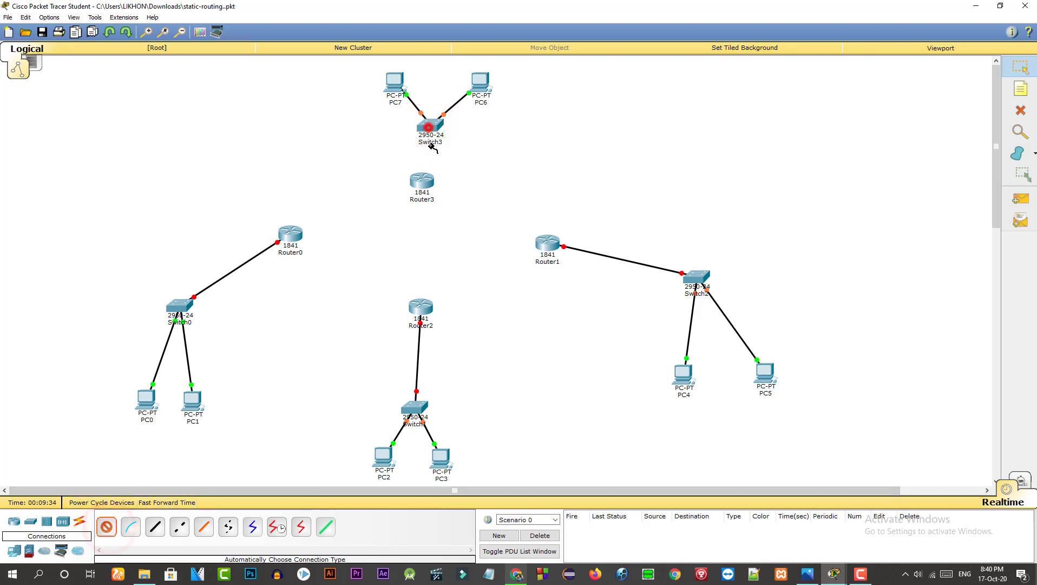
click(423, 180)
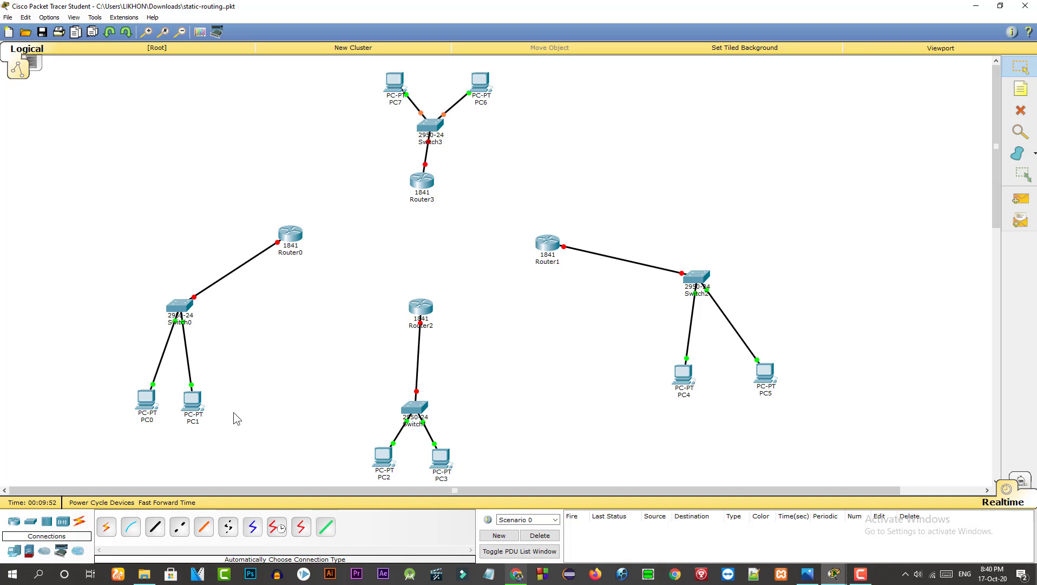
Step: With Router0 powered off, install a WIC-2T module in its slot nearest the power switch and power it back on
double_click(292, 234)
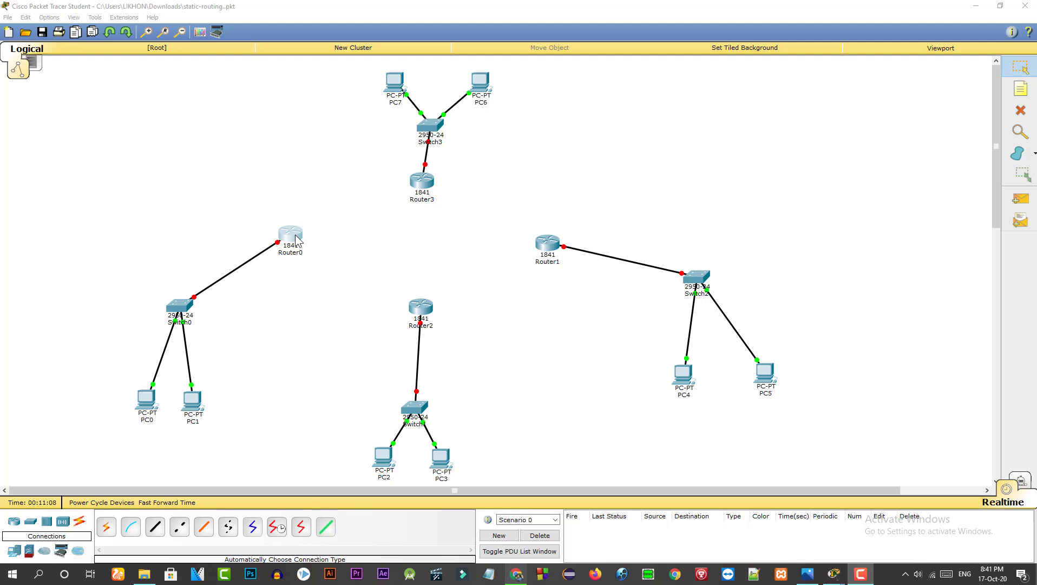
click(296, 239)
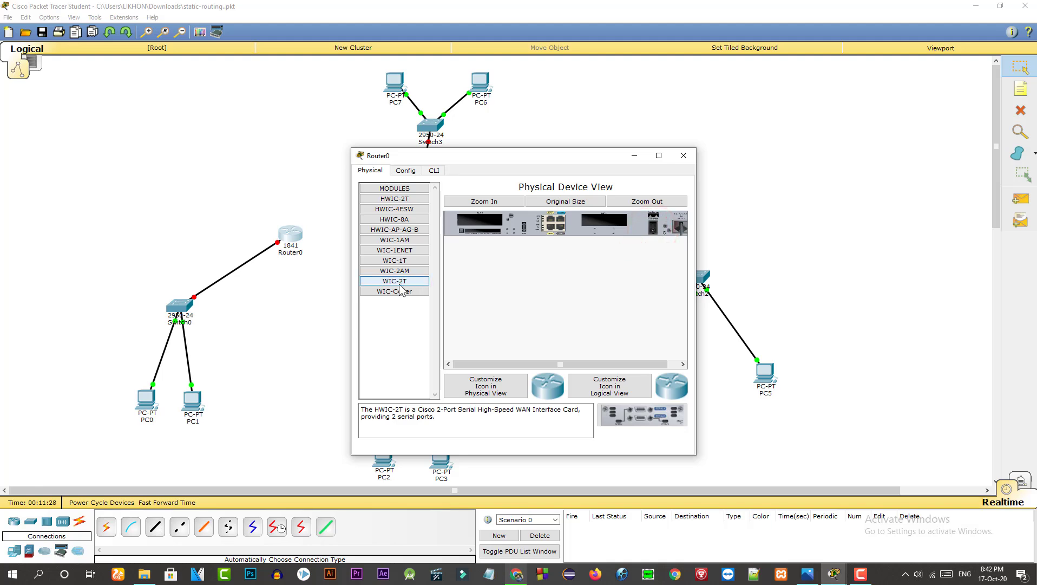
drag(400, 286, 609, 223)
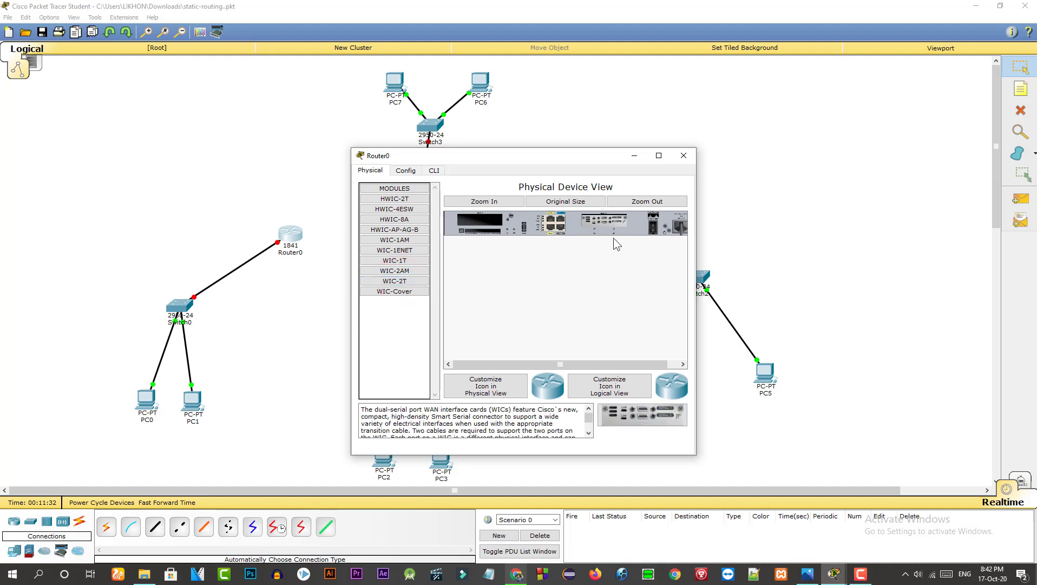
click(653, 227)
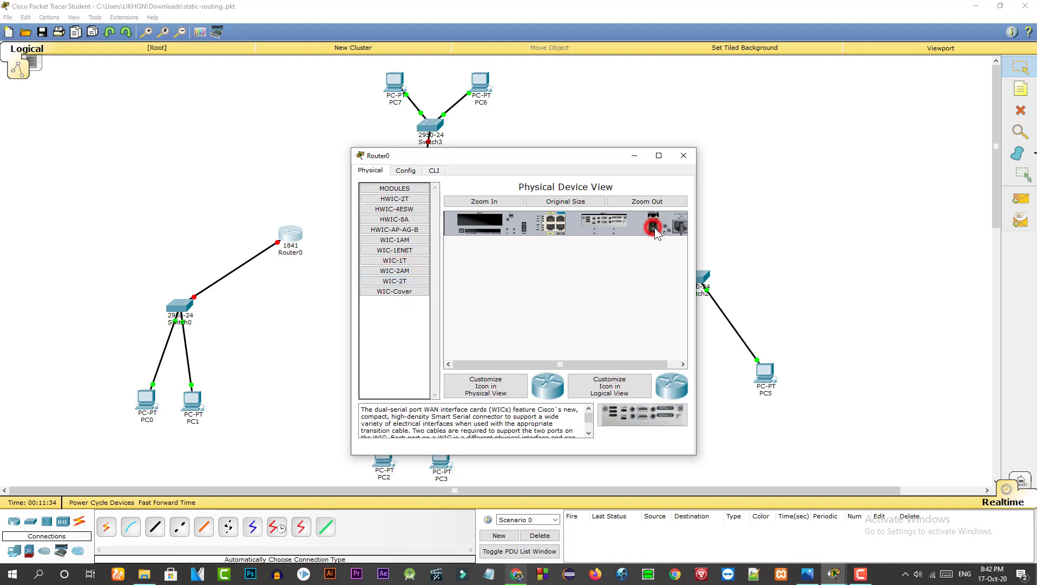
click(684, 155)
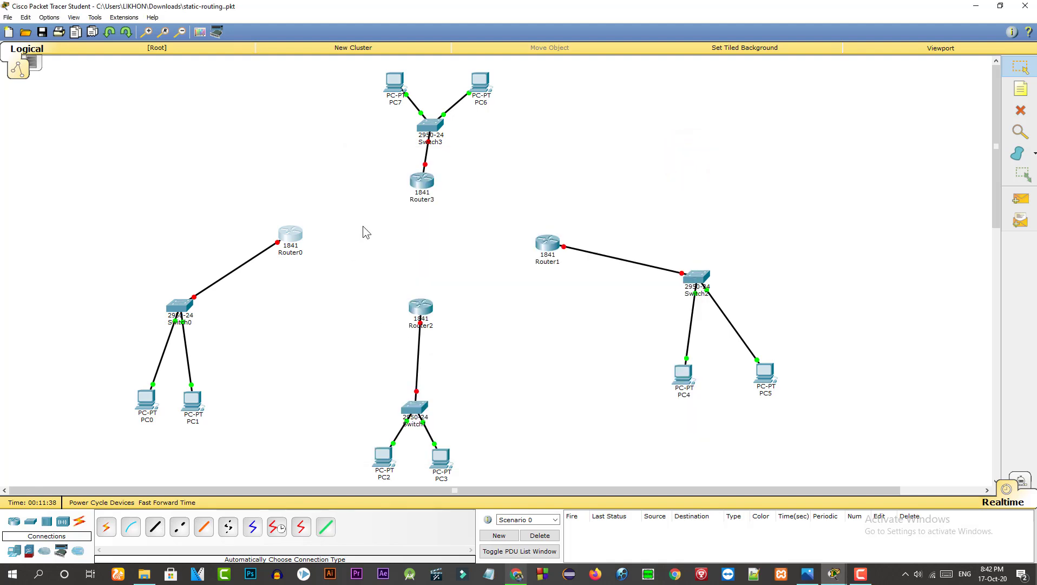
Step: Power off Router2, install a WIC-2T module in the slot nearest its power switch, and power it back on
click(424, 306)
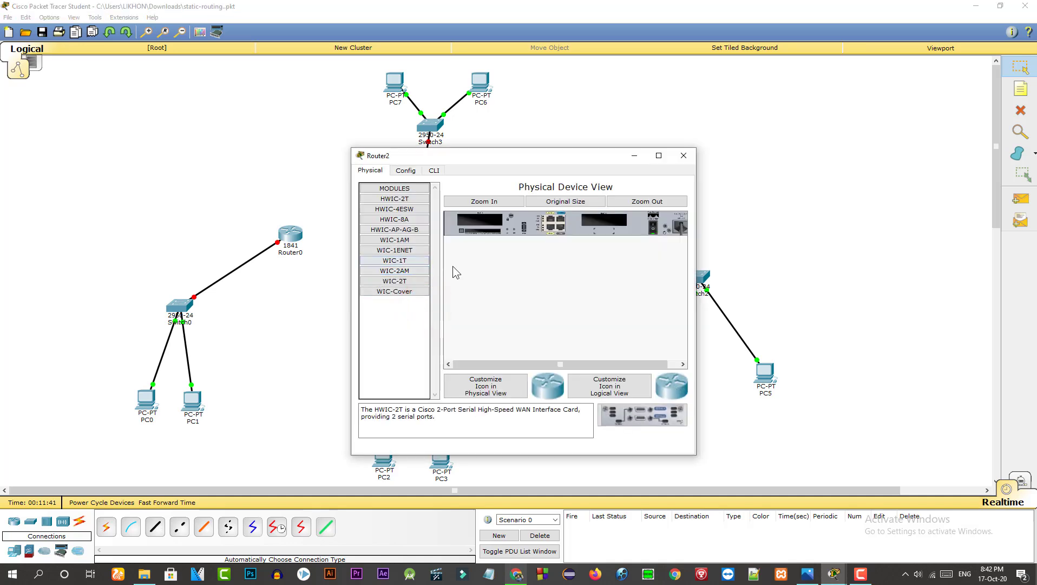
click(653, 227)
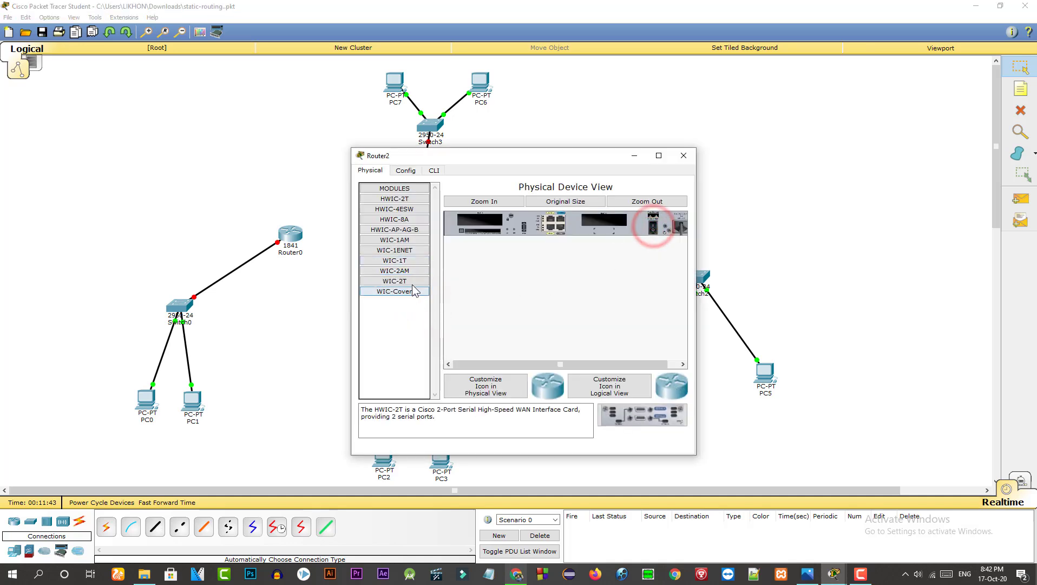
drag(406, 284, 609, 234)
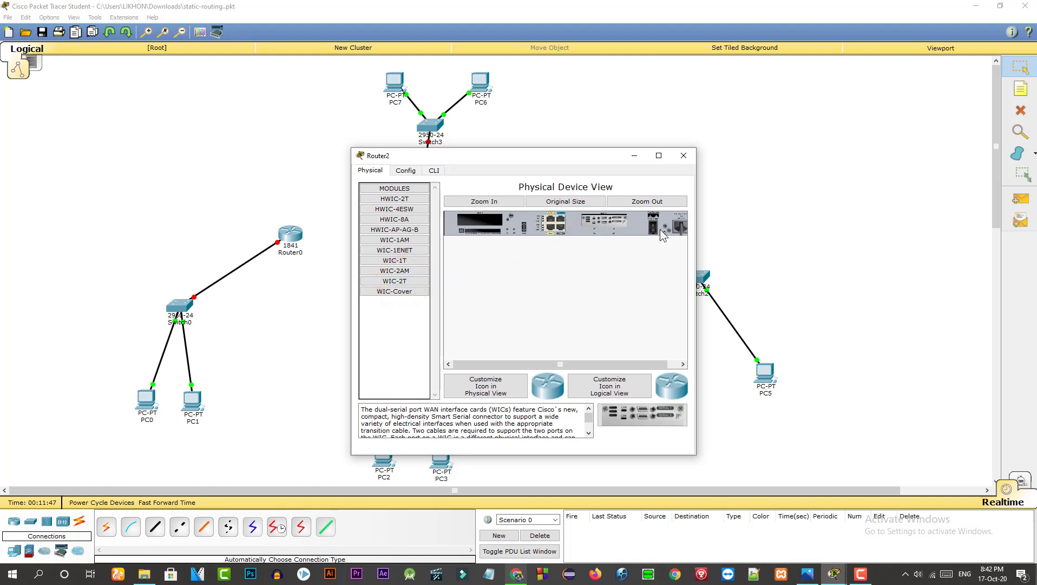
click(683, 155)
Step: Power off Router1, install a WIC-2T module in the slot nearest its power switch, and power it back on
click(547, 243)
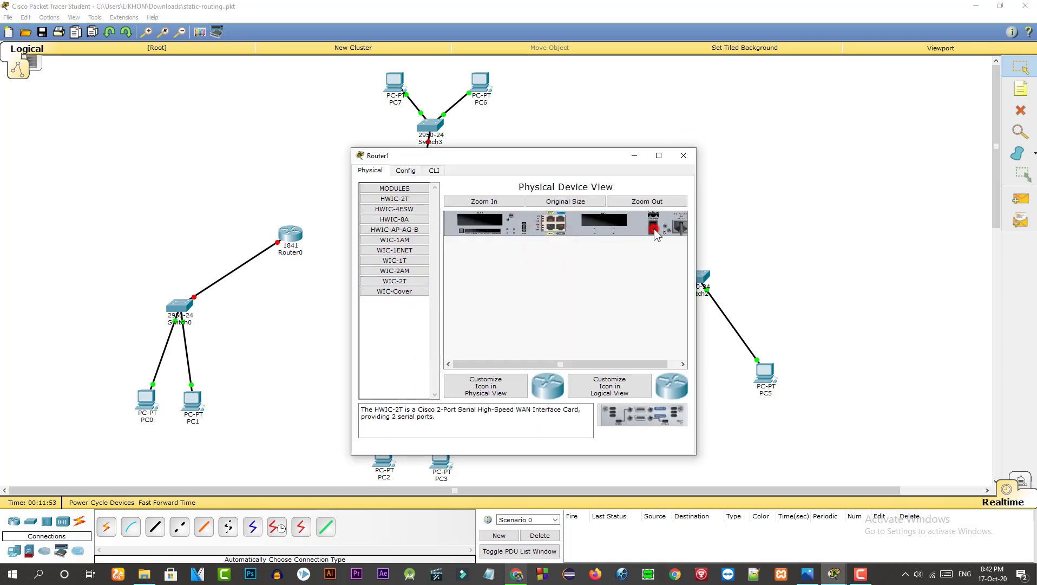
click(654, 228)
drag(394, 280, 606, 227)
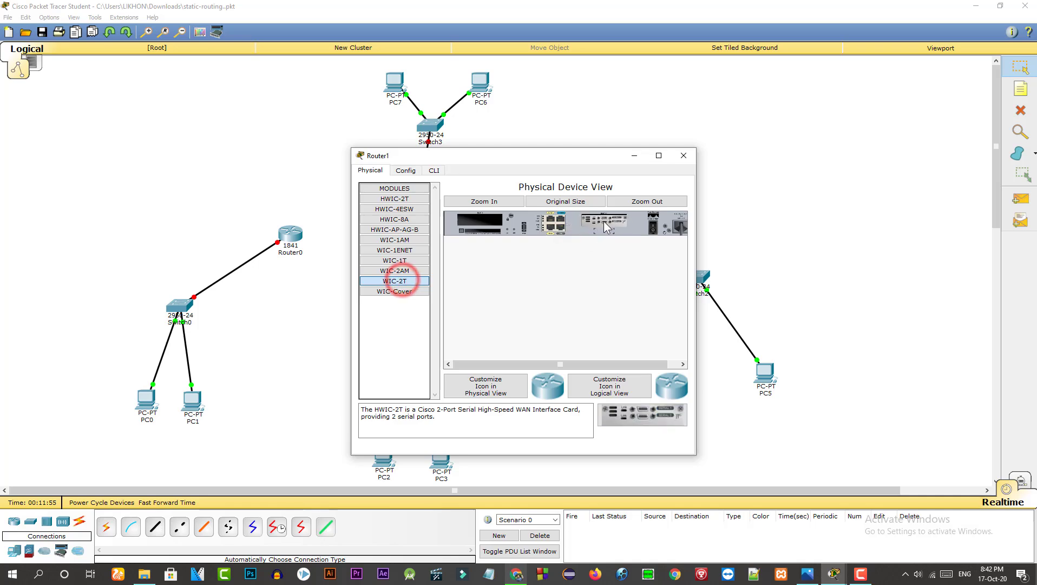
click(654, 228)
click(683, 157)
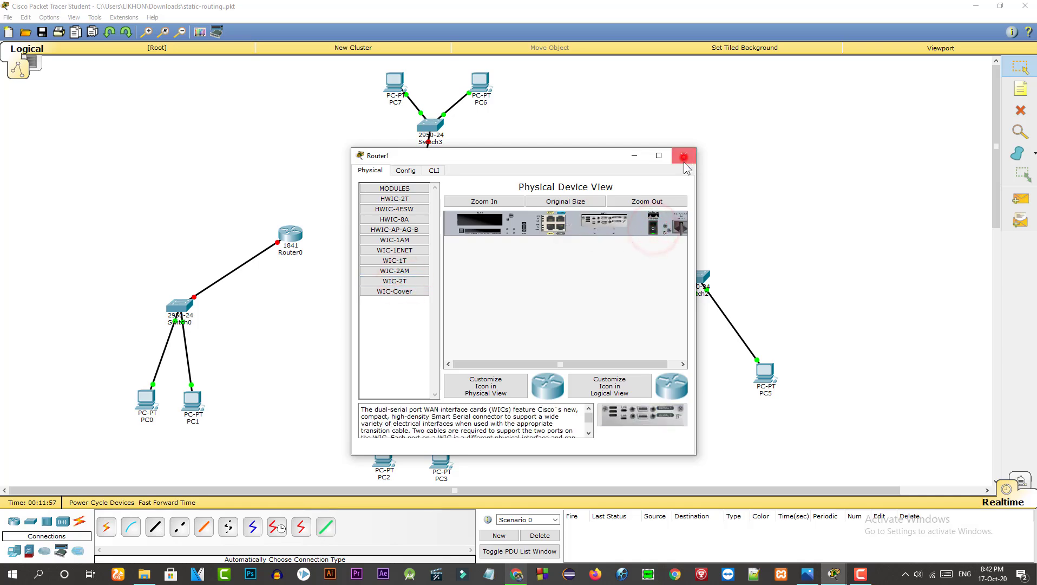
click(426, 186)
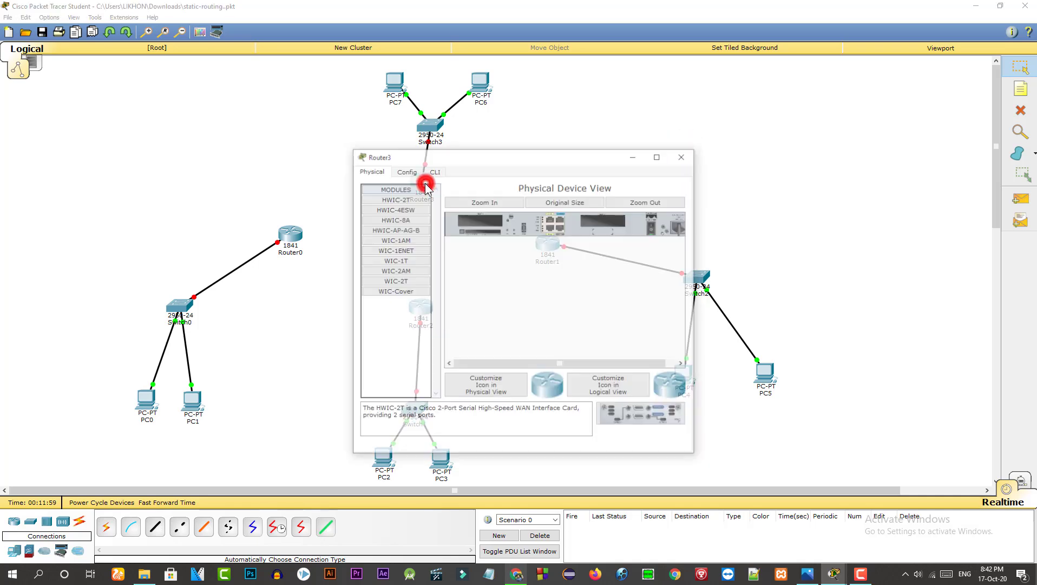
click(653, 229)
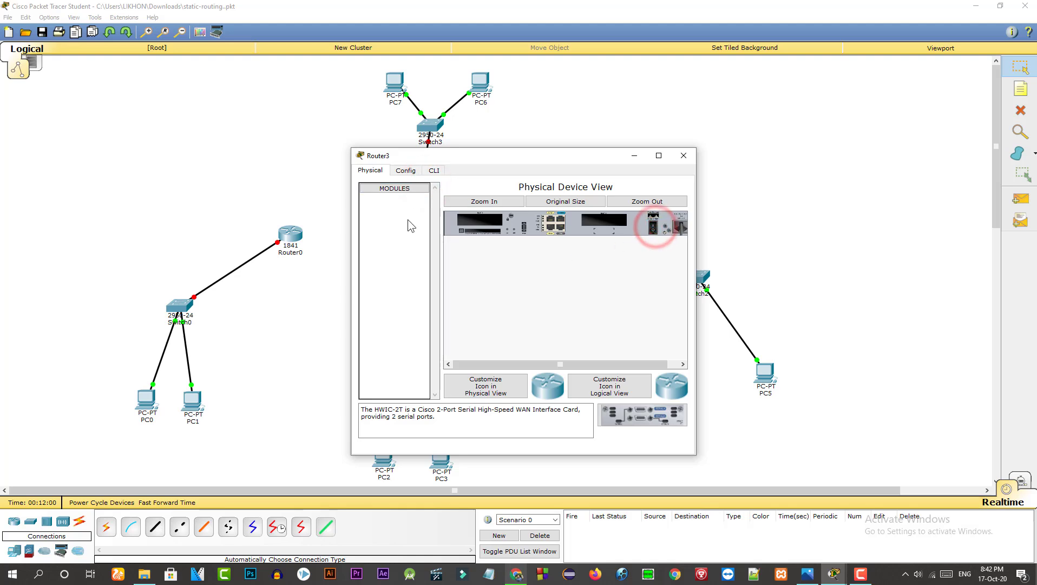
click(683, 155)
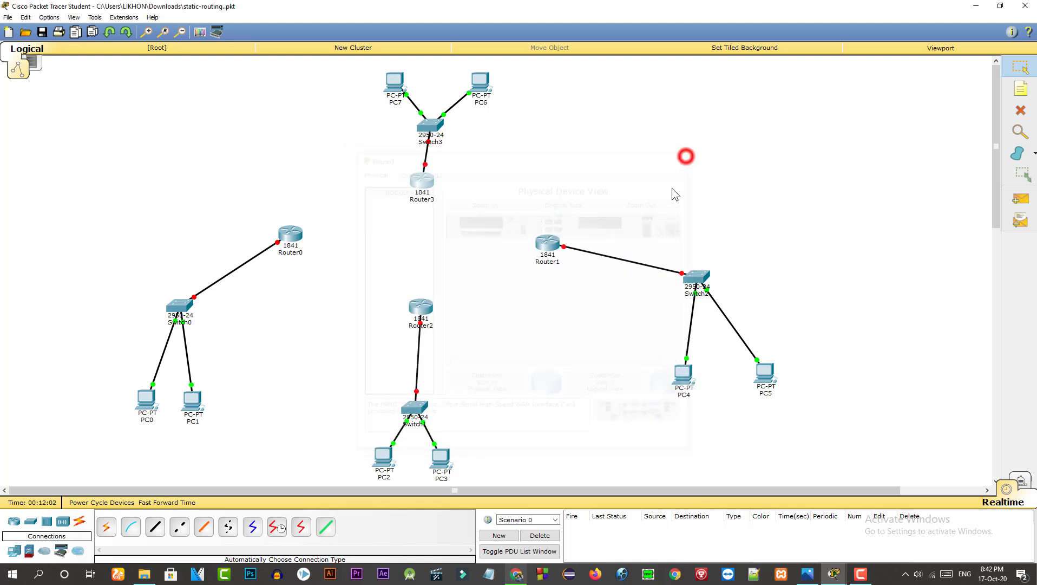
Step: With Router3 powered off, install a WIC-2T module in the slot nearest its power switch and power it back on
click(425, 184)
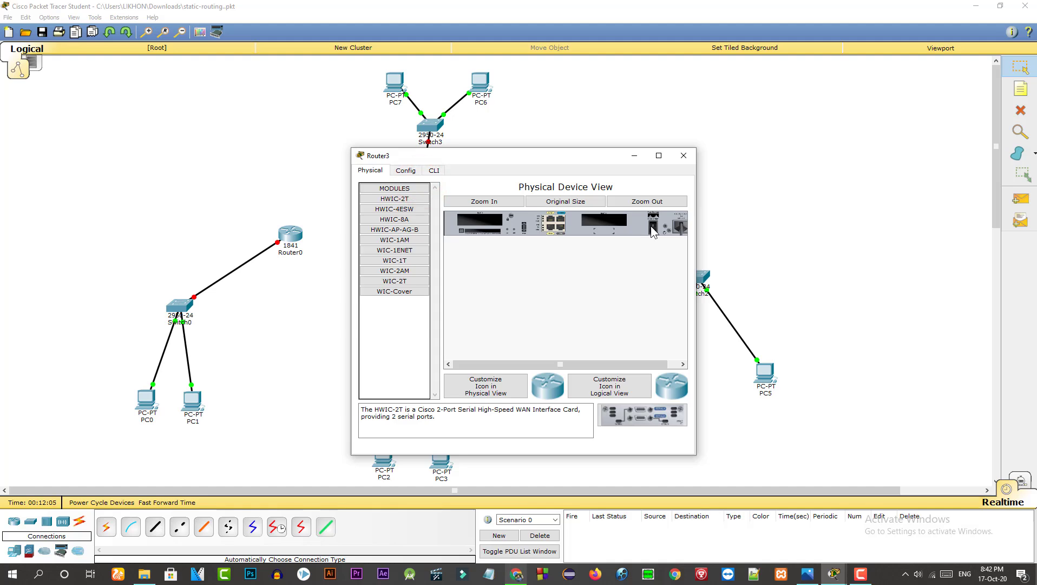
click(653, 227)
click(394, 281)
drag(394, 281, 604, 222)
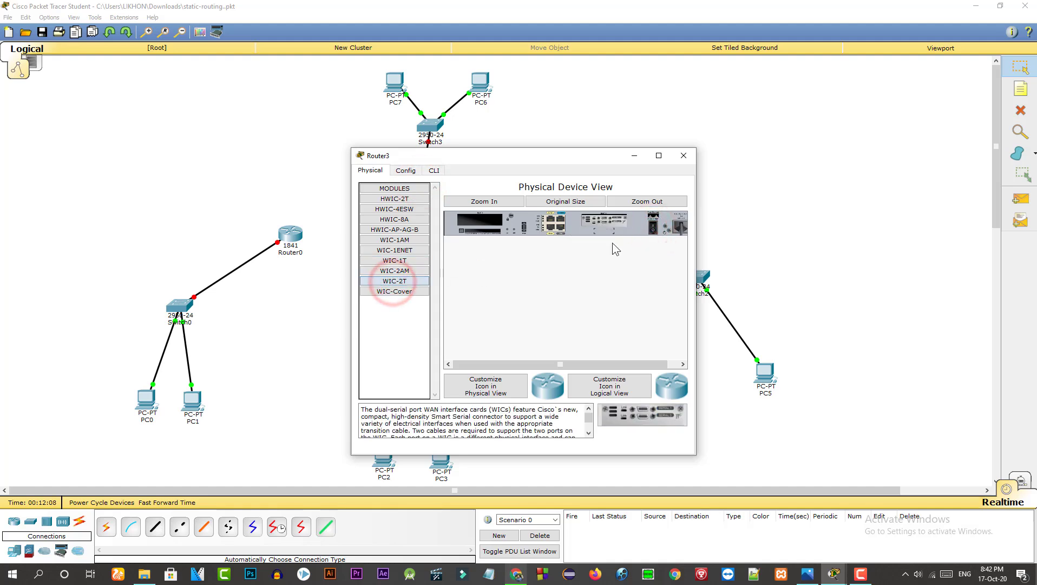
click(656, 230)
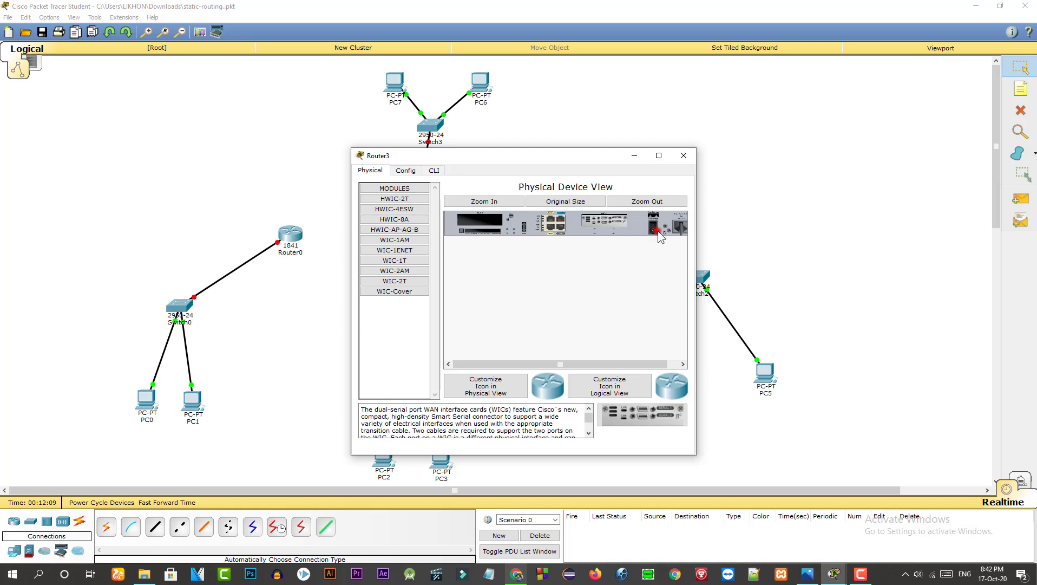
click(684, 156)
Step: Examine the physical device view of Router0, Router2, Router1 and Router3 in turn to check their installed WIC-2T modules
click(290, 239)
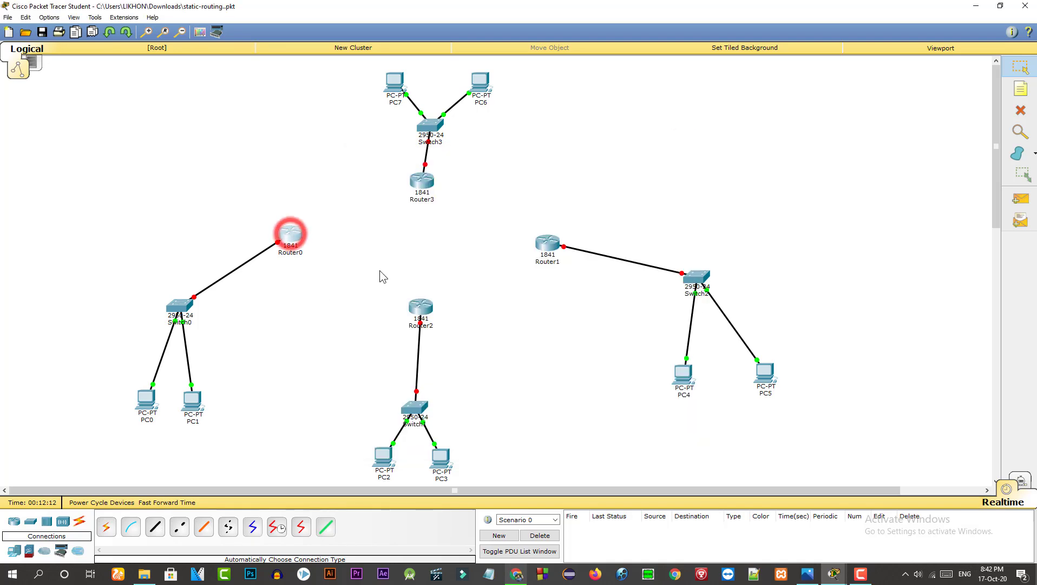
click(289, 239)
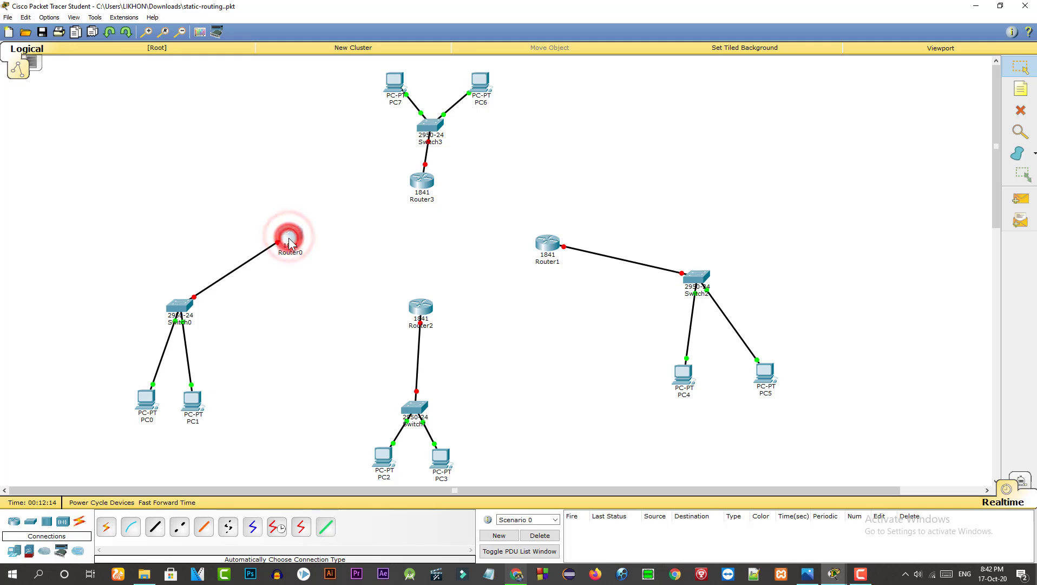
click(290, 238)
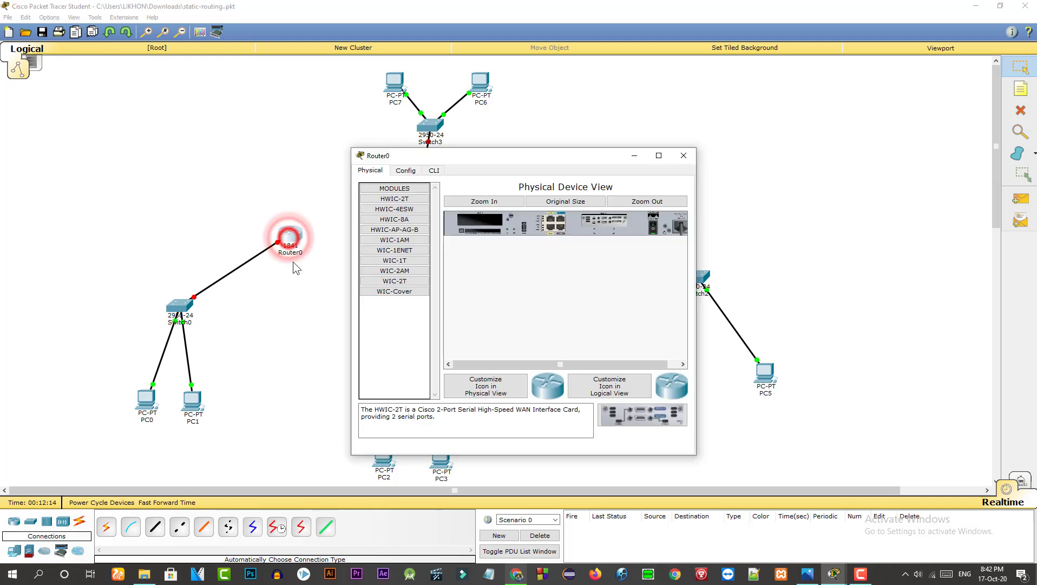
click(683, 155)
click(421, 308)
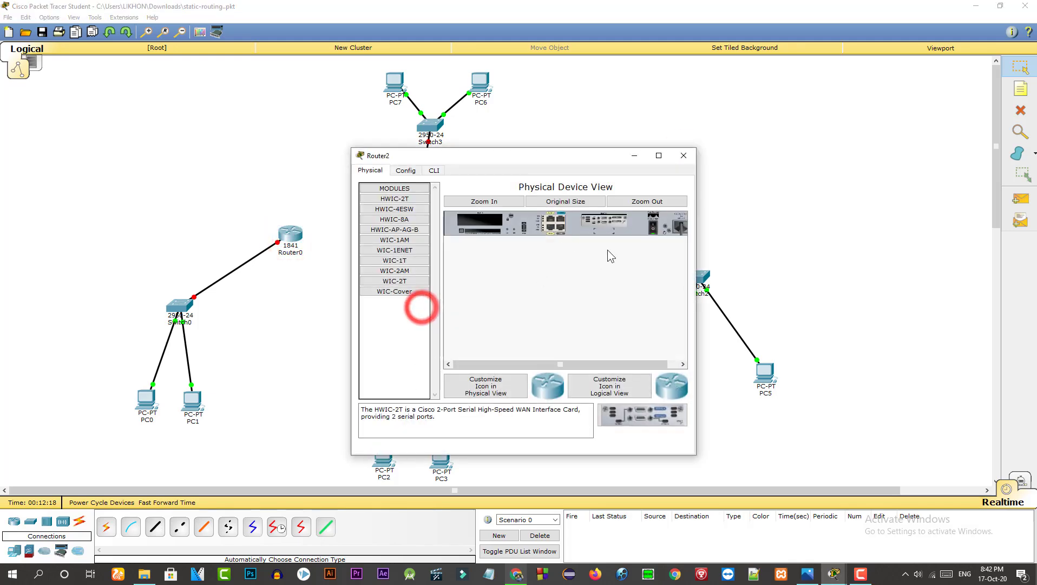
click(684, 156)
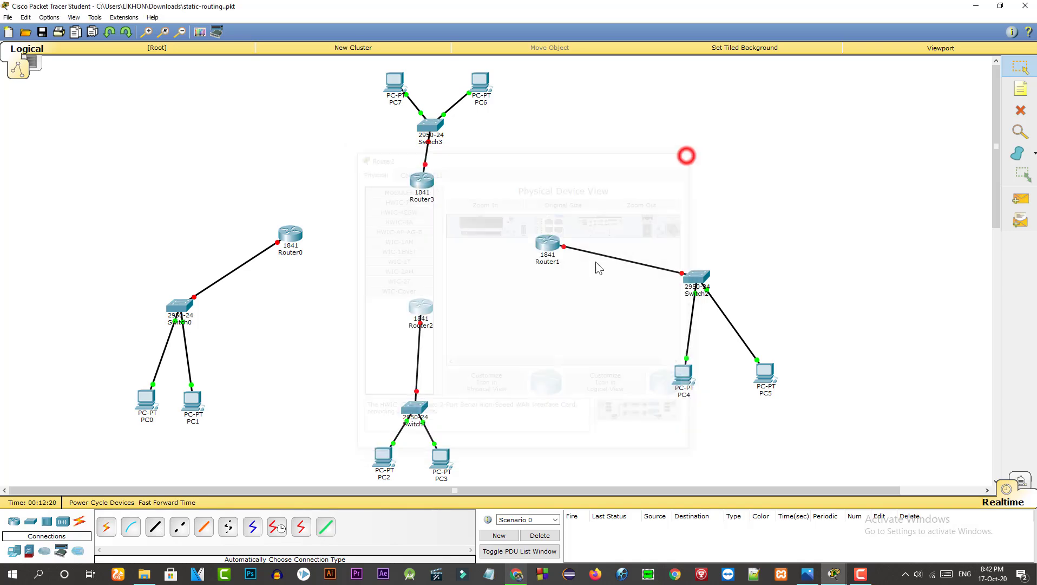
click(548, 247)
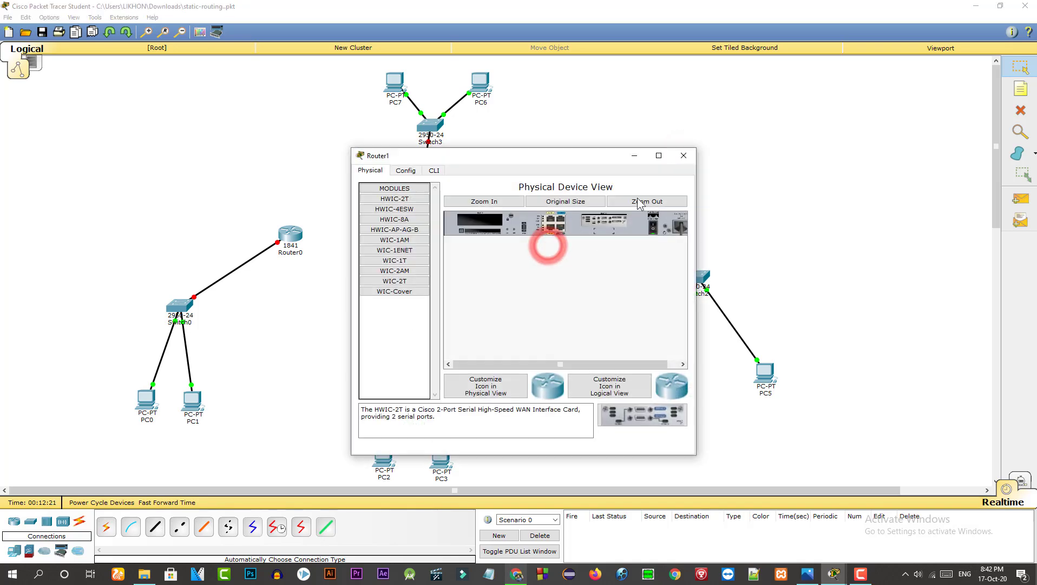
click(683, 155)
click(425, 189)
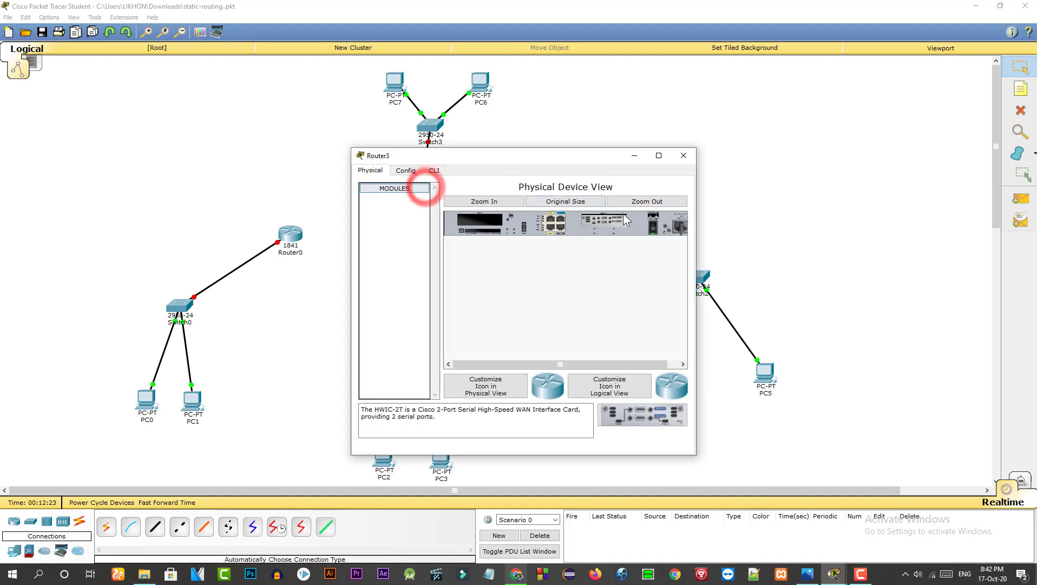
click(683, 155)
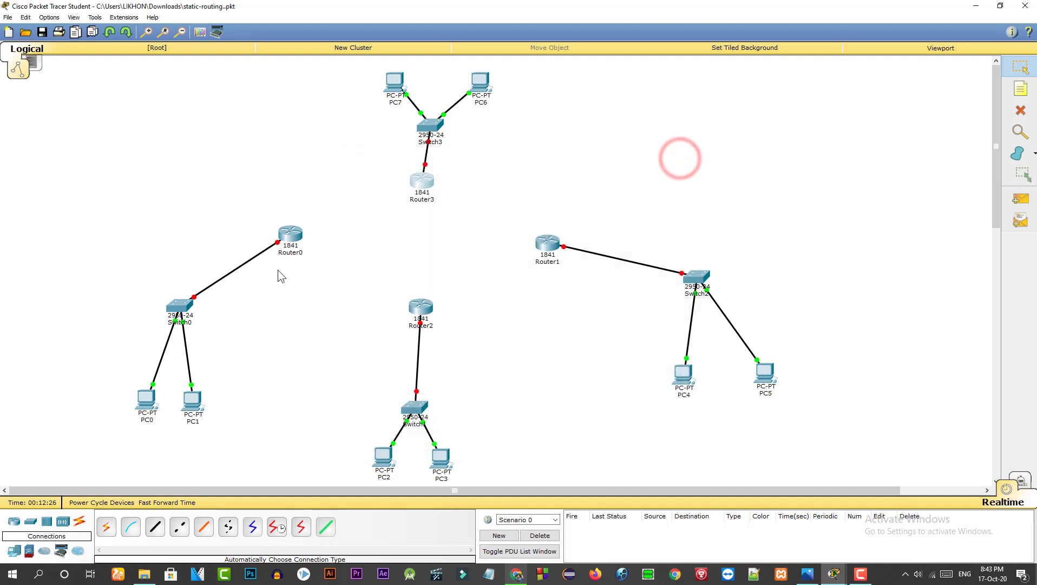
click(313, 283)
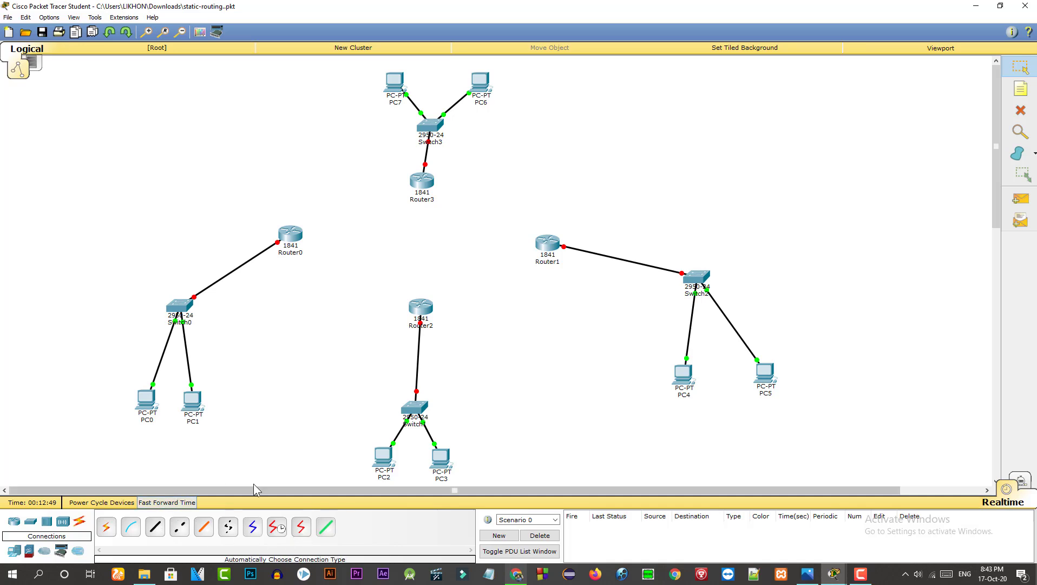
Step: Connect Router0's Serial0/0/0 port to Router3's Serial0/0/0 port with a Serial DTE cable
click(302, 526)
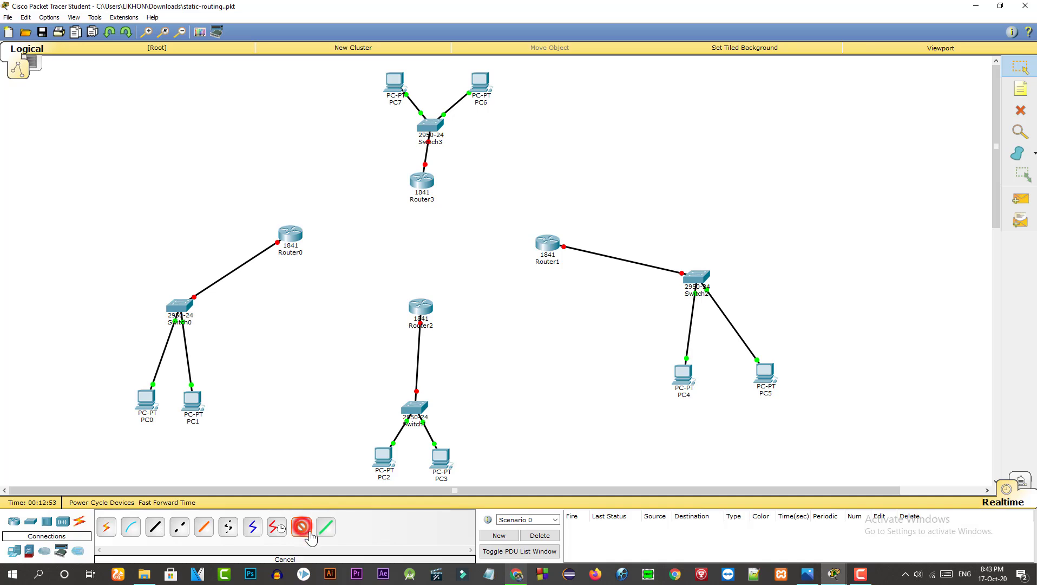
click(291, 234)
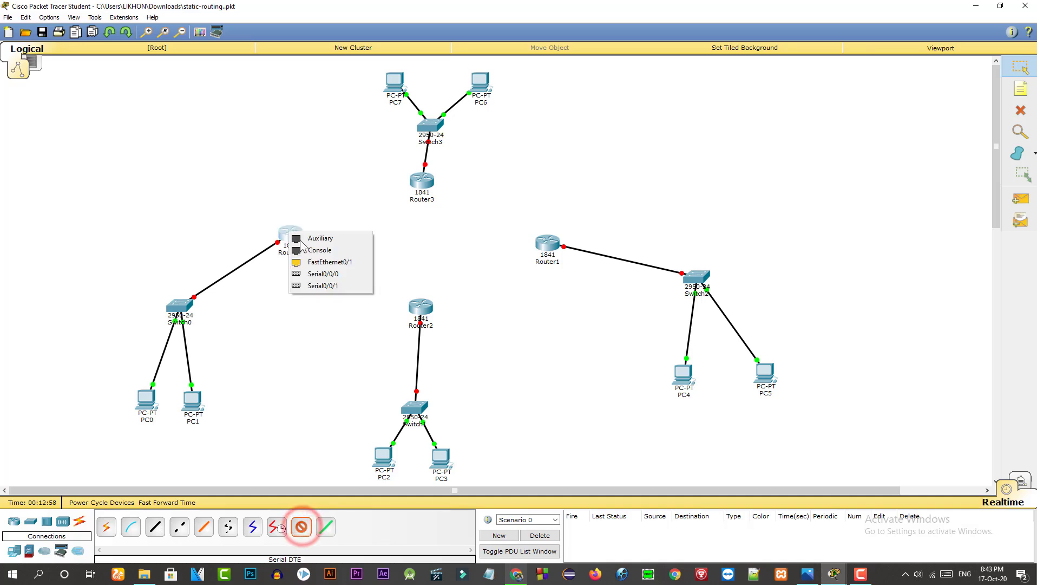
click(339, 272)
click(418, 181)
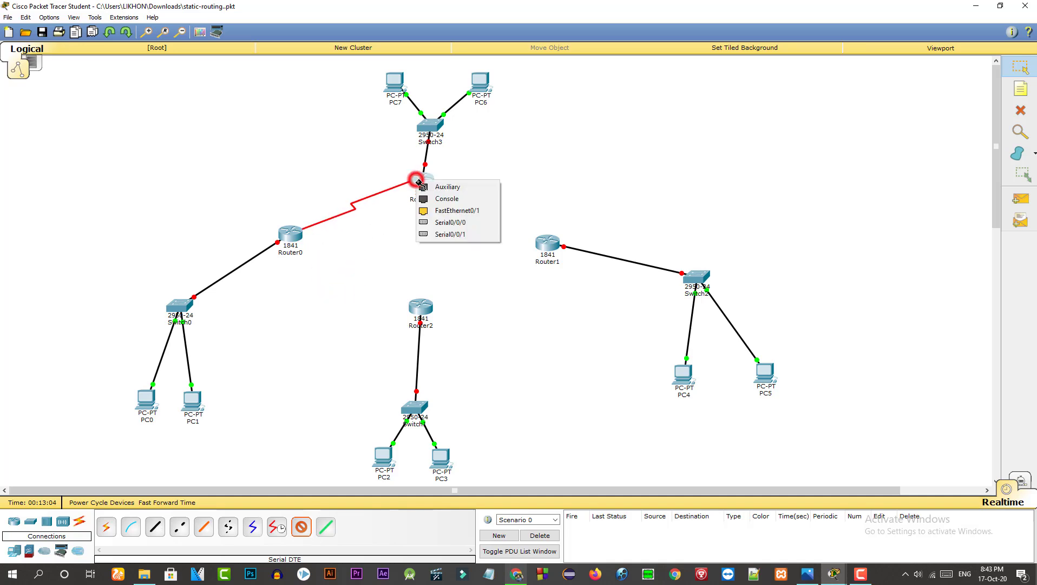
click(445, 222)
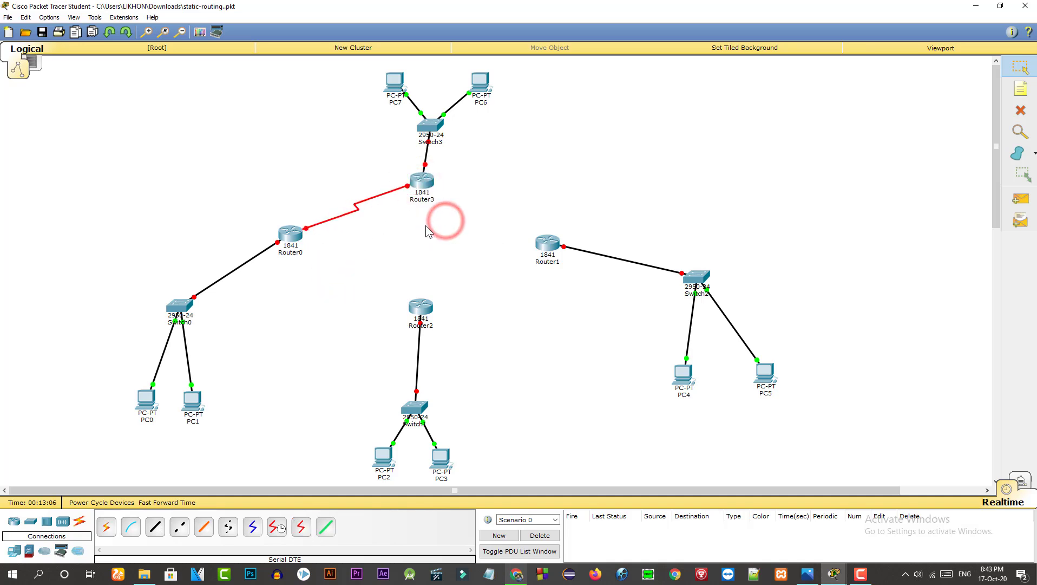
Step: Connect Router0's Serial0/0/1 port to Router2's Serial0/0/0 port with a Serial DTE cable
click(290, 234)
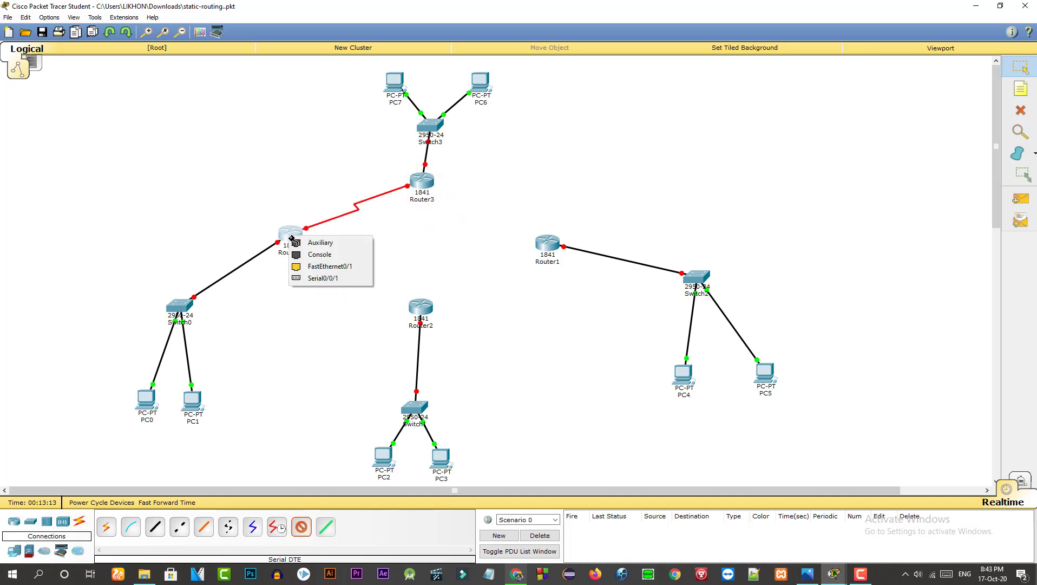
click(332, 278)
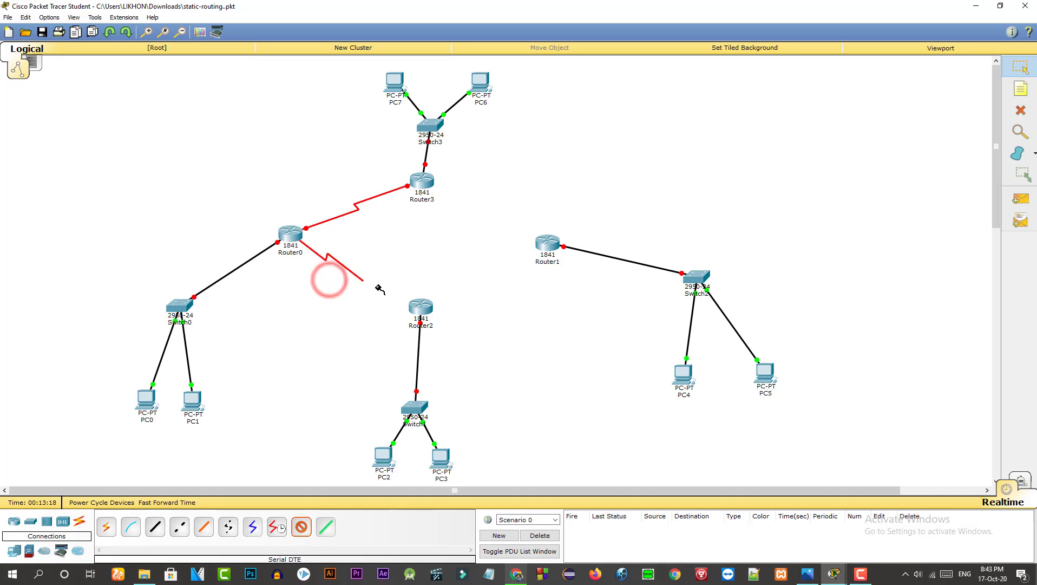
click(420, 308)
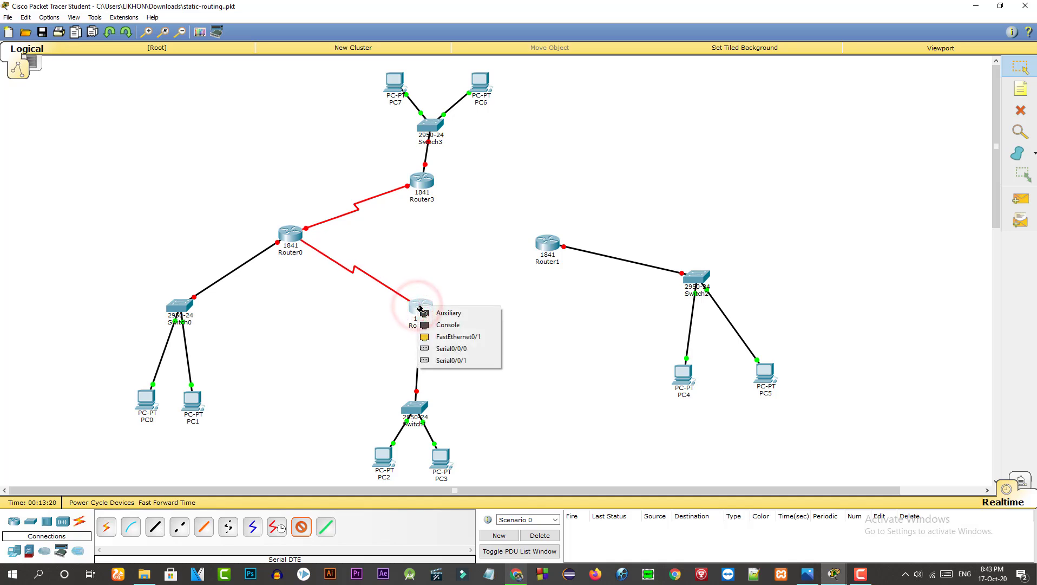
click(453, 346)
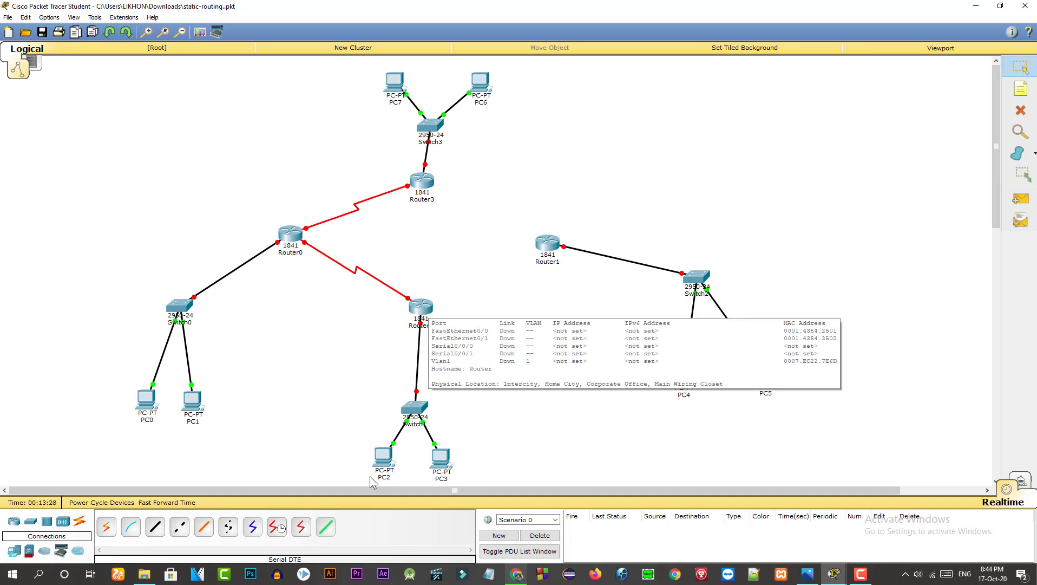
Step: Connect Router2's Serial0/0/1 port to Router1's Serial0/0/0 port with a Serial DTE cable
click(298, 529)
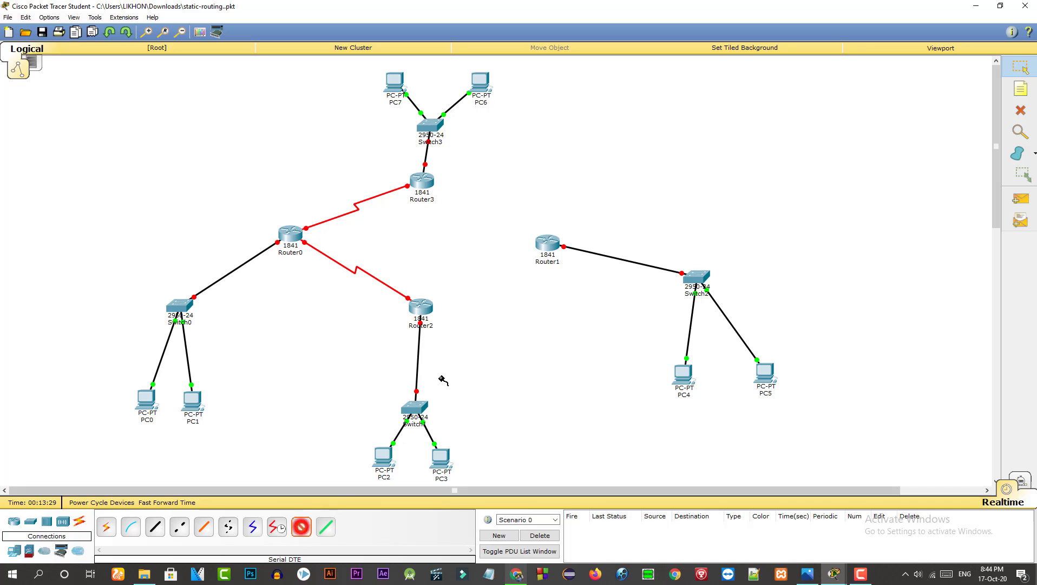
click(421, 307)
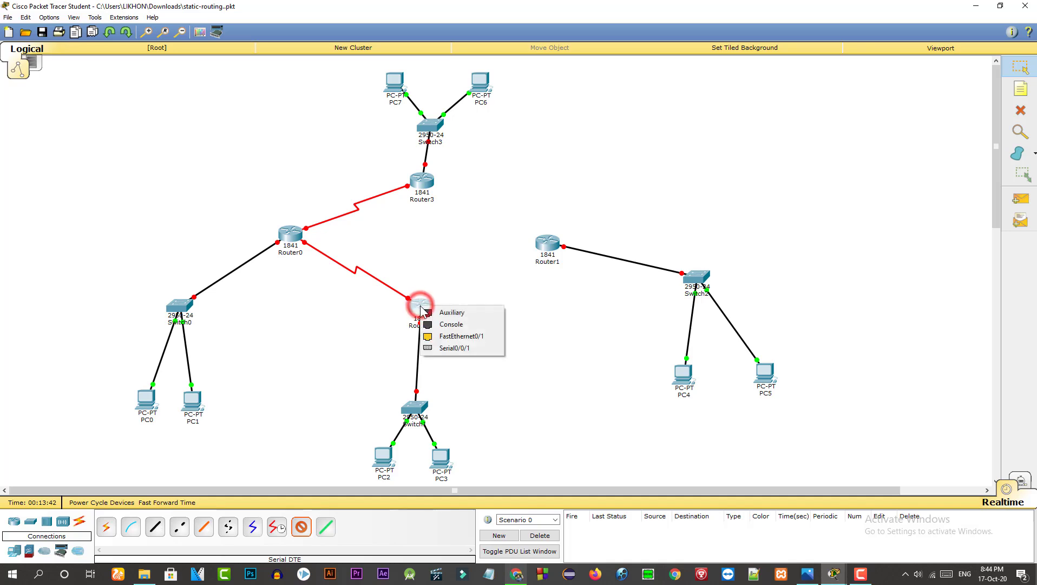
click(470, 349)
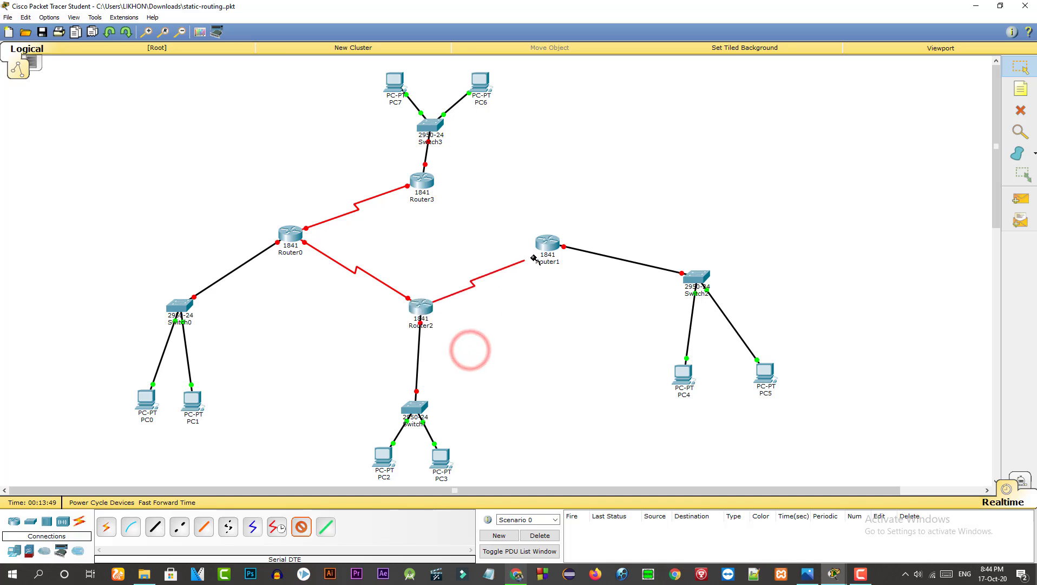
click(544, 244)
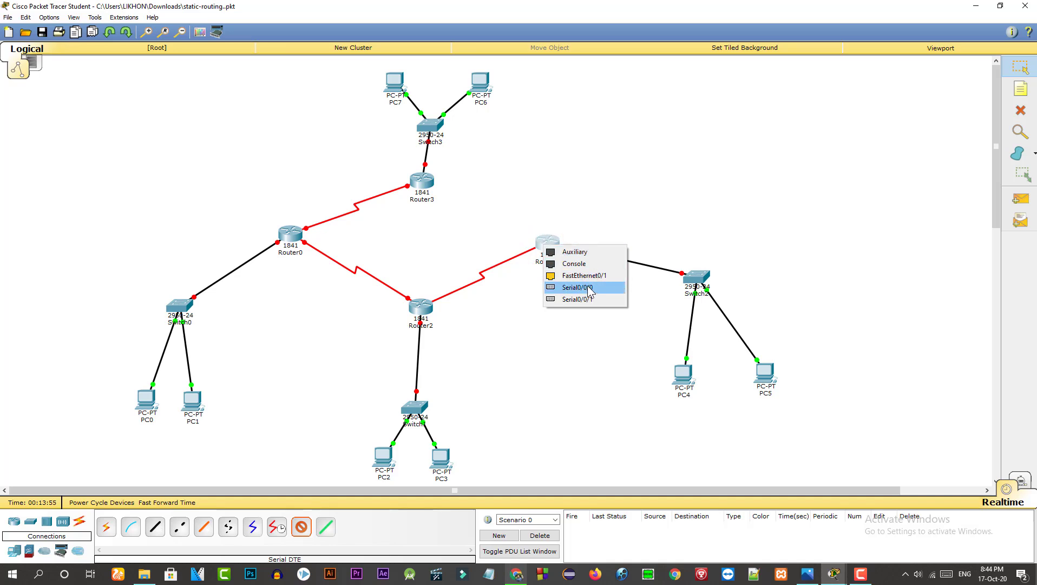
click(577, 287)
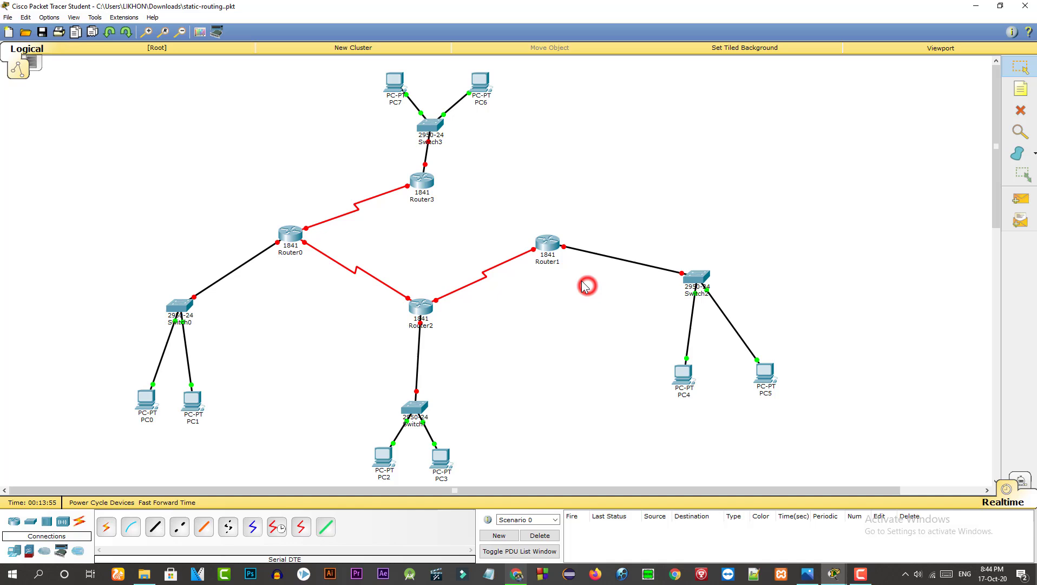
Step: Connect Router1's Serial0/0/1 port to Router3's Serial0/0/1 port with a Serial DTE cable
click(301, 526)
click(546, 242)
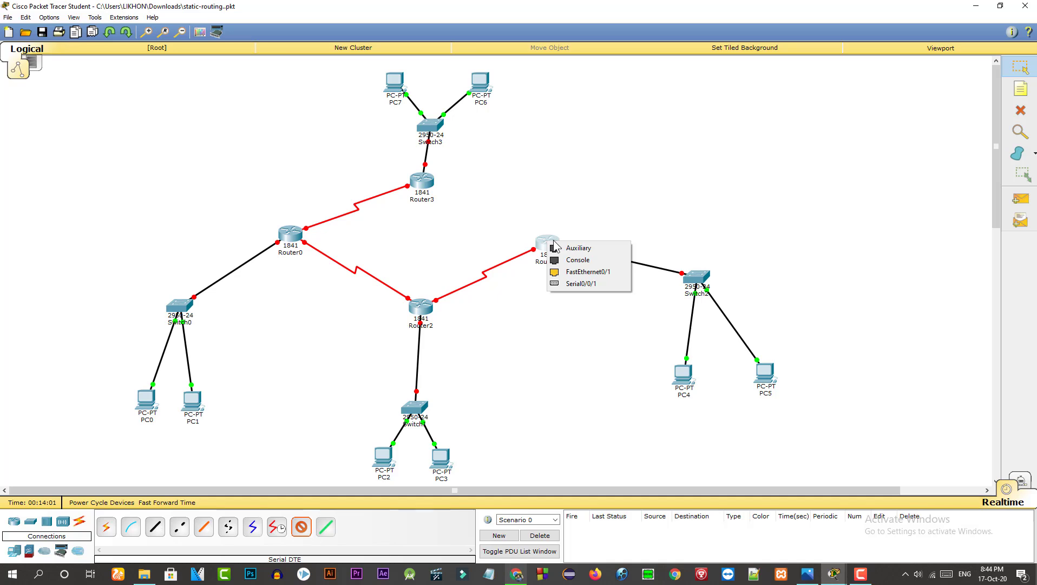
click(580, 282)
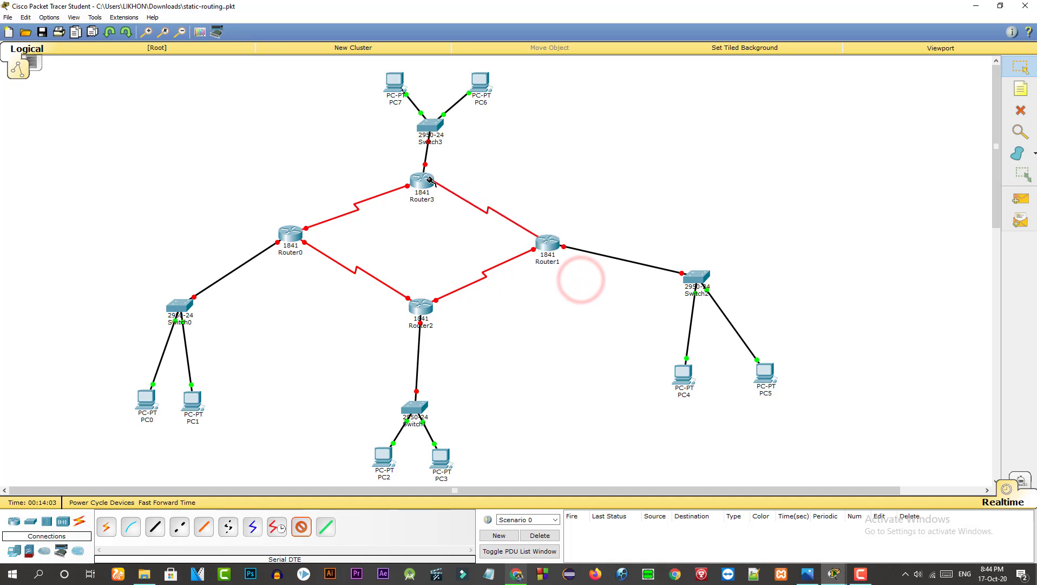
click(431, 181)
click(468, 220)
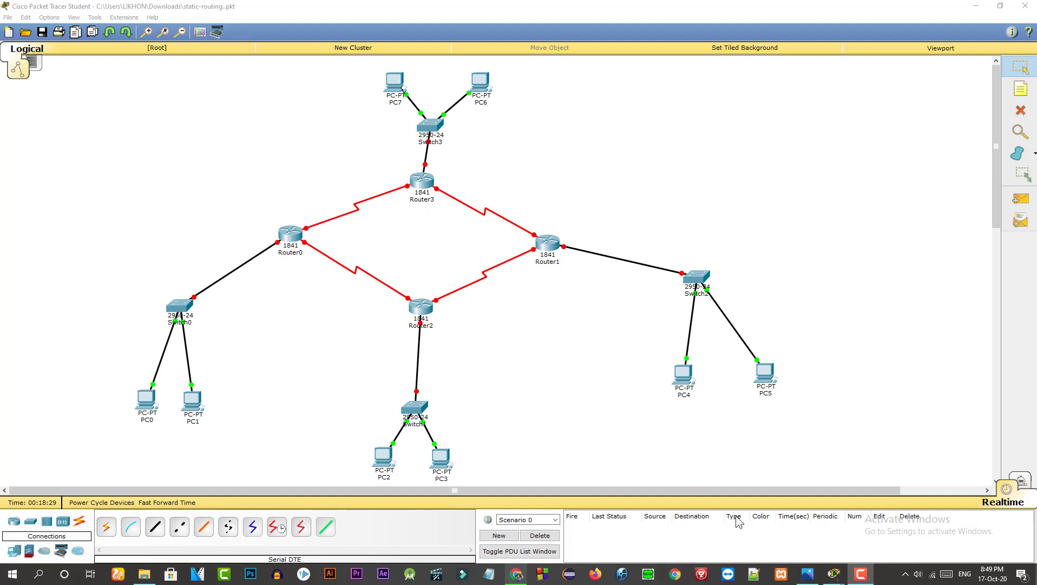
Step: Switch to the st.pkt topology and examine PC0's IP address, subnet mask and default gateway in its IP configuration
mouse_move(835, 577)
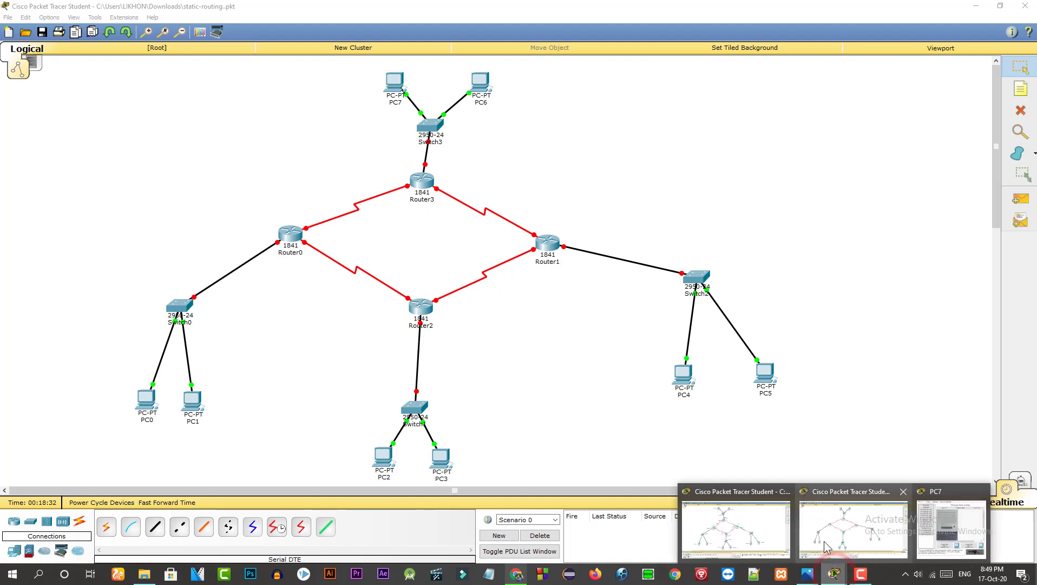
click(755, 536)
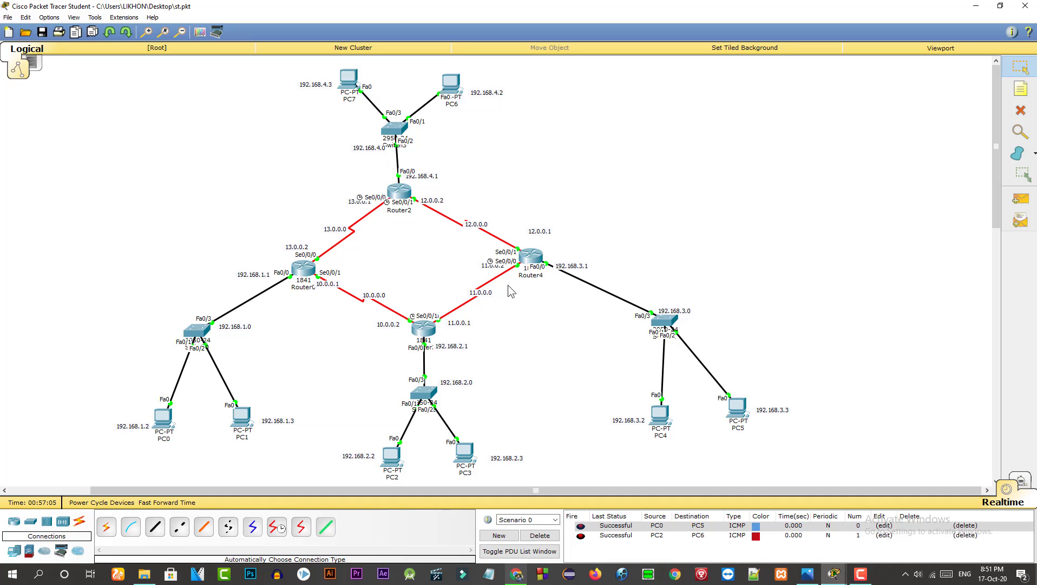
click(165, 422)
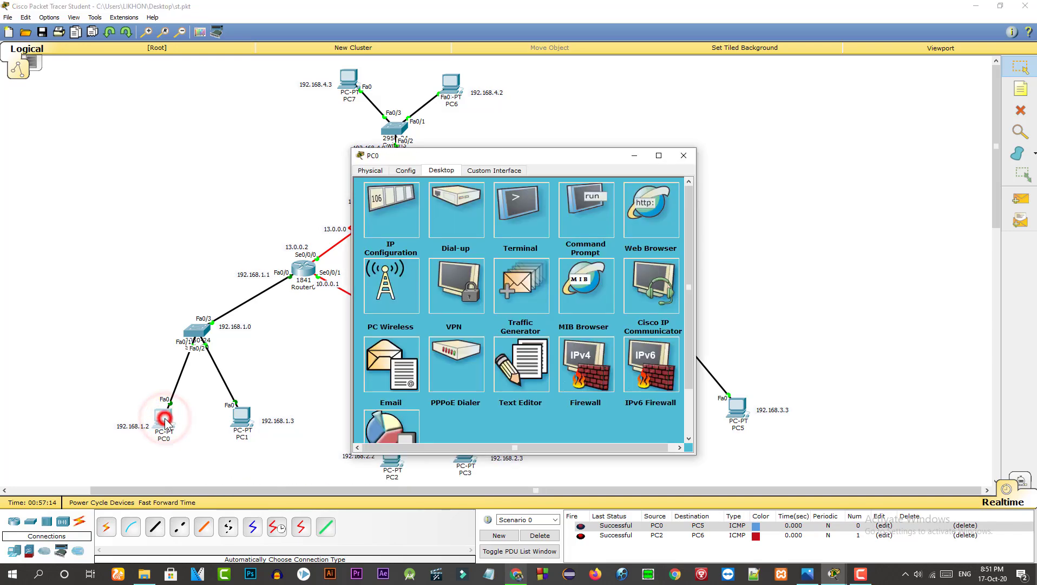
click(403, 223)
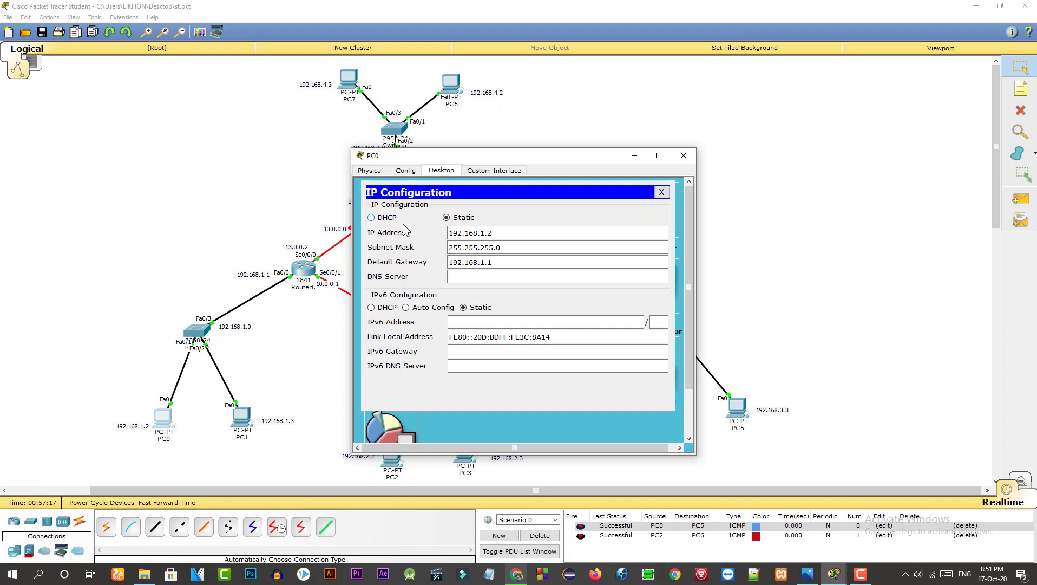
key(Tab)
key(Tab)
click(496, 232)
triple_click(497, 232)
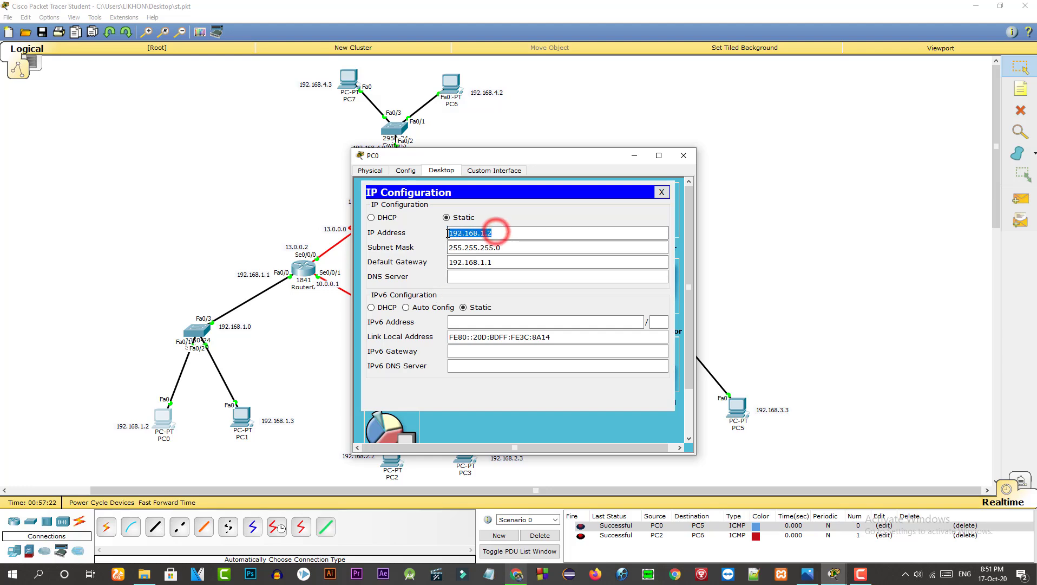
click(504, 236)
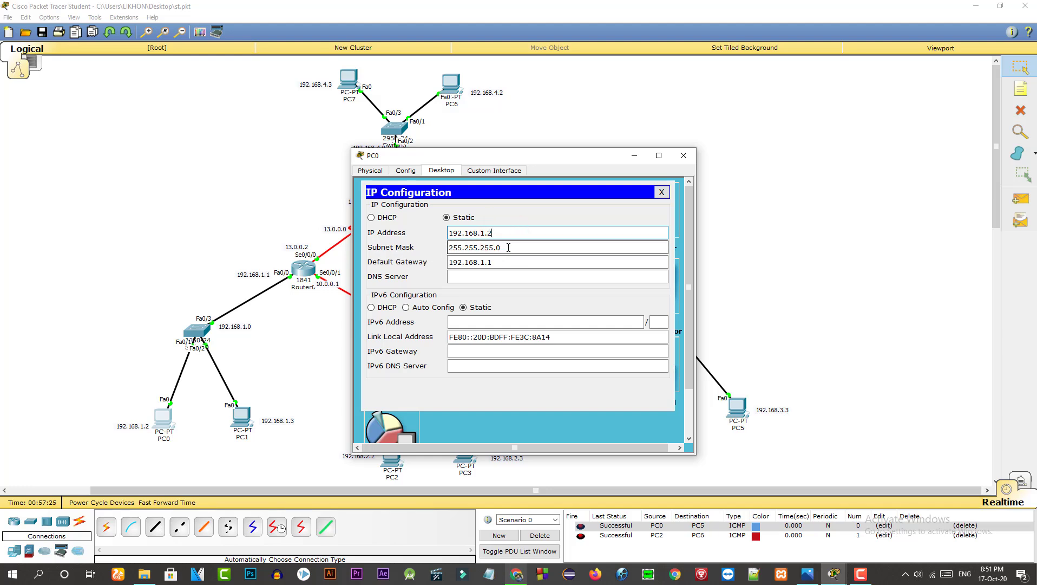
click(509, 248)
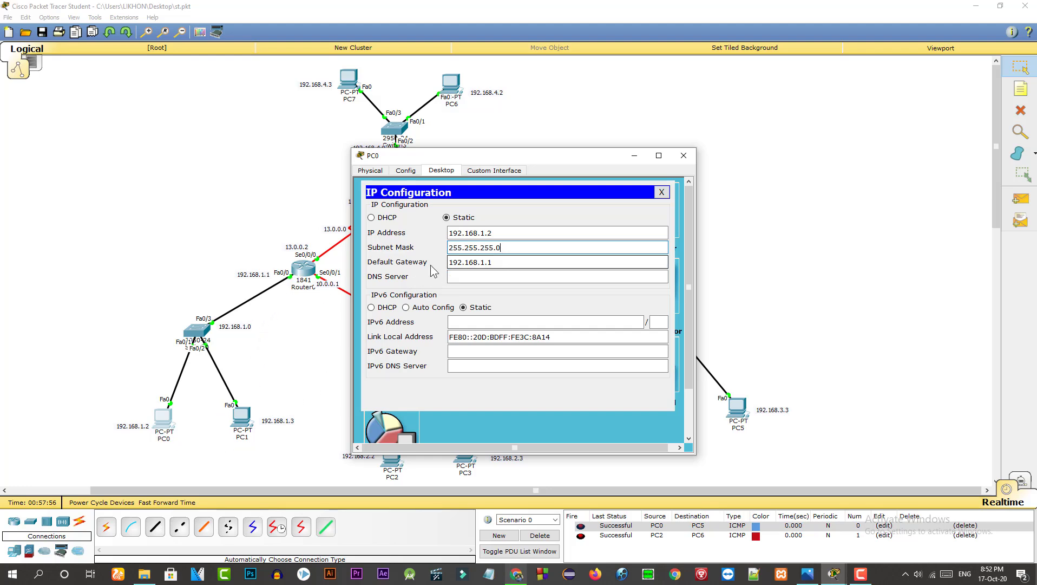
click(680, 154)
Step: Examine PC1's static IP configuration in the st.pkt topology
click(278, 373)
click(242, 418)
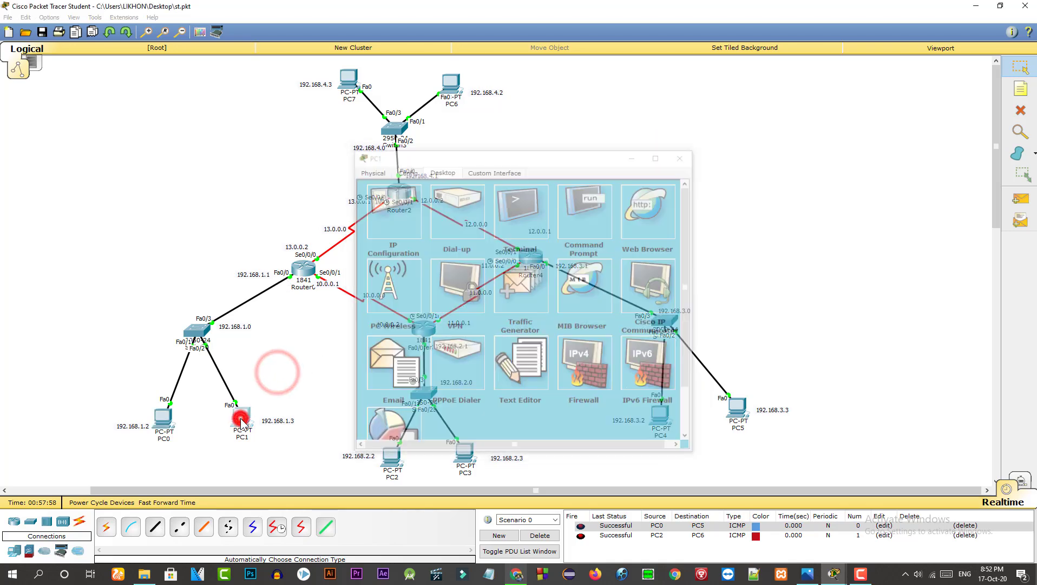
click(246, 423)
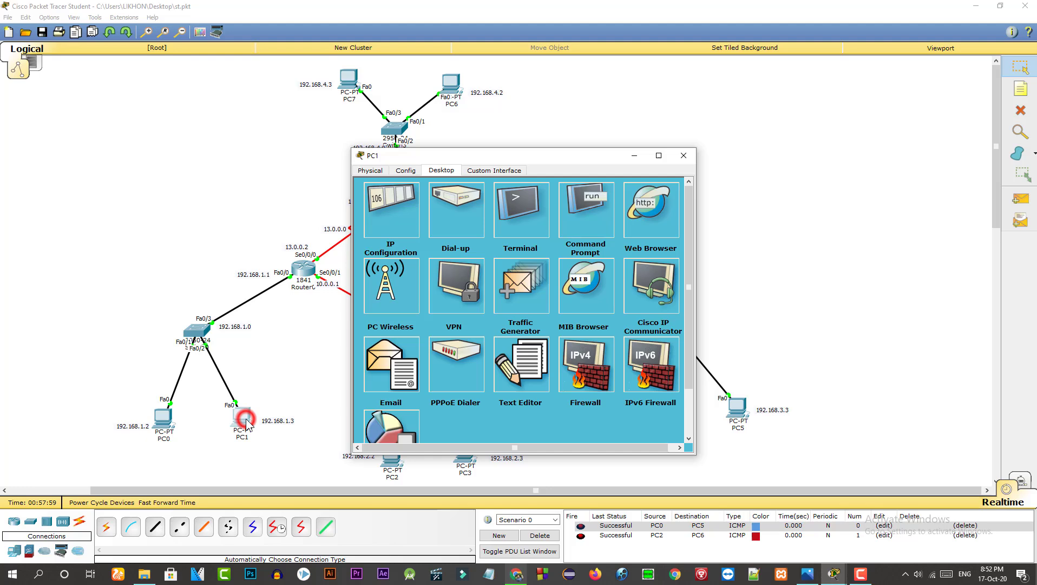
click(395, 217)
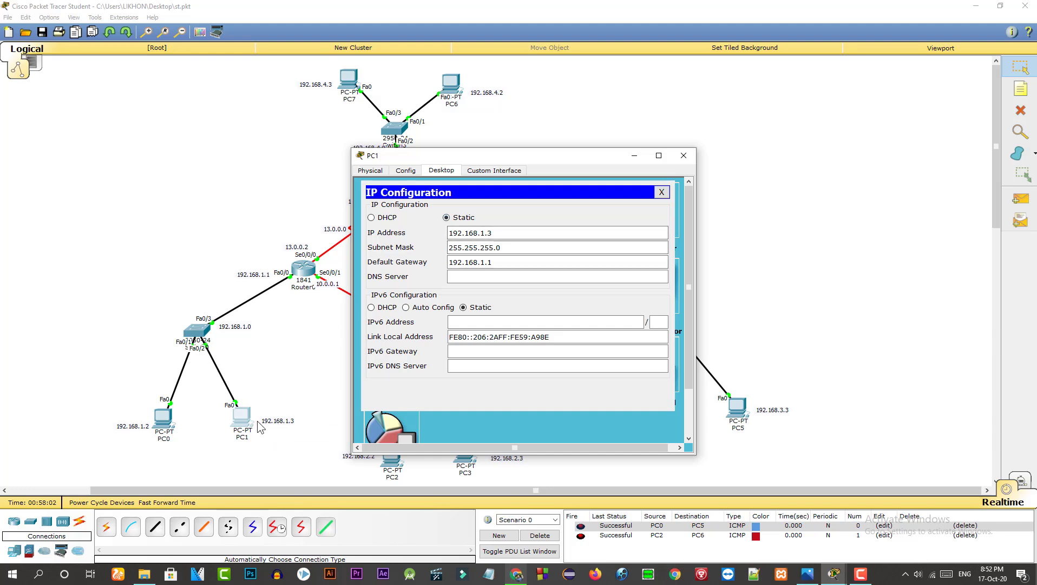
Step: Examine PC1's IP address and subnet mask in its static IP configuration
double_click(496, 233)
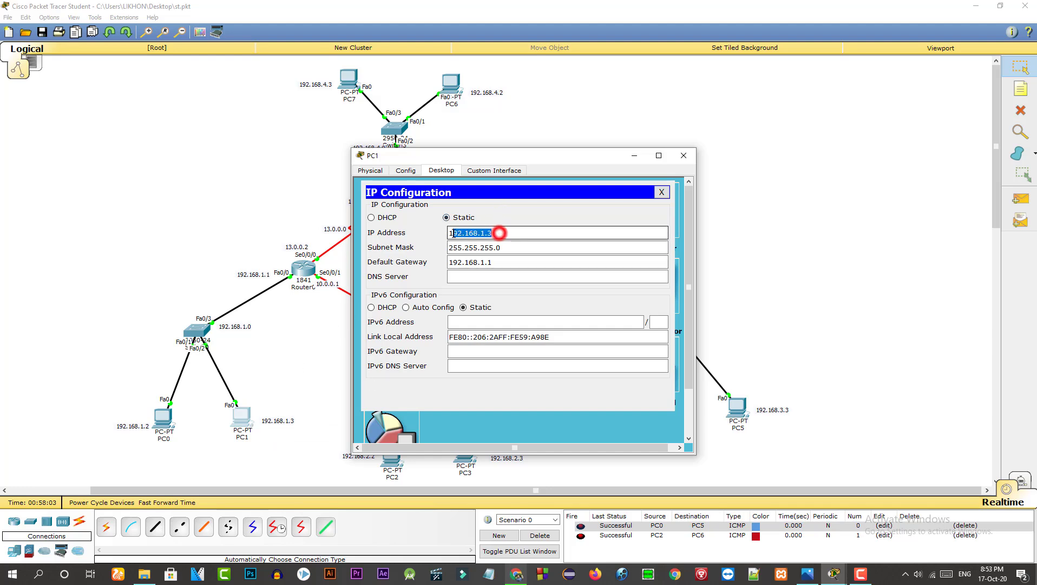
drag(507, 250, 451, 249)
key(shift+Tab)
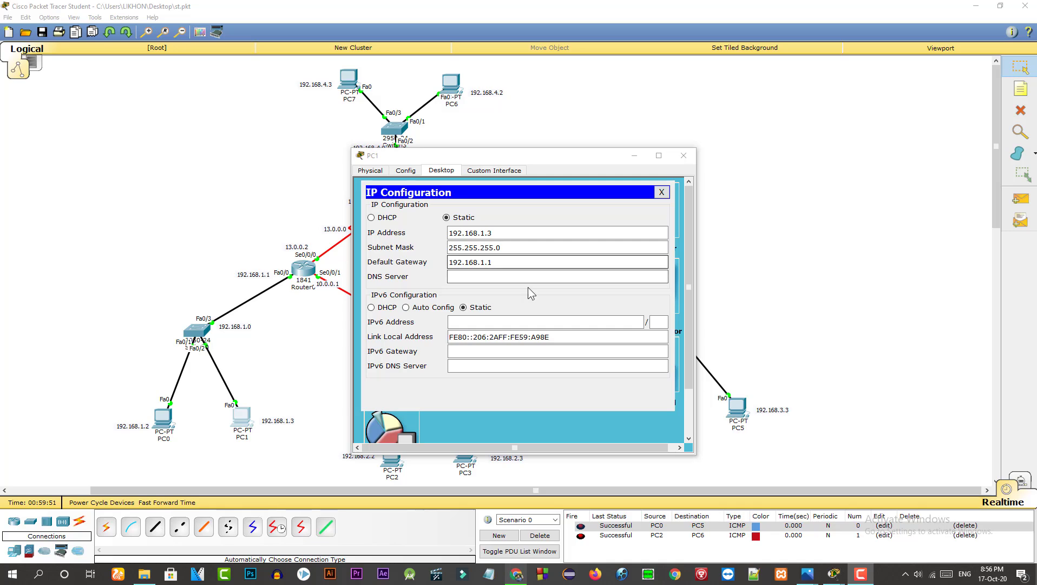
Step: Compare PC1's subnet mask with the address class table in ip_Class-1.png and review PC1's default gateway
click(746, 454)
click(807, 574)
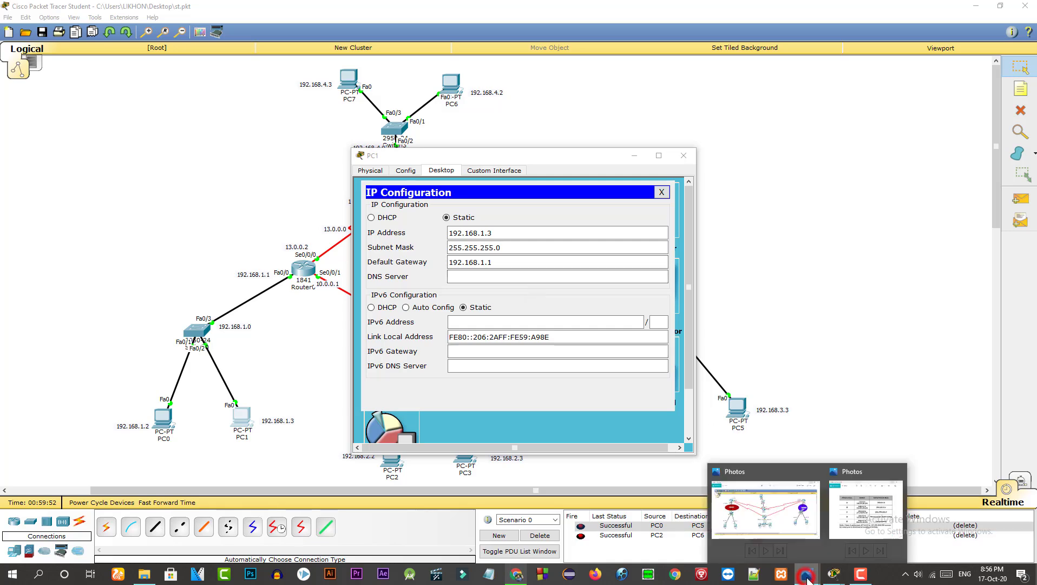
click(855, 539)
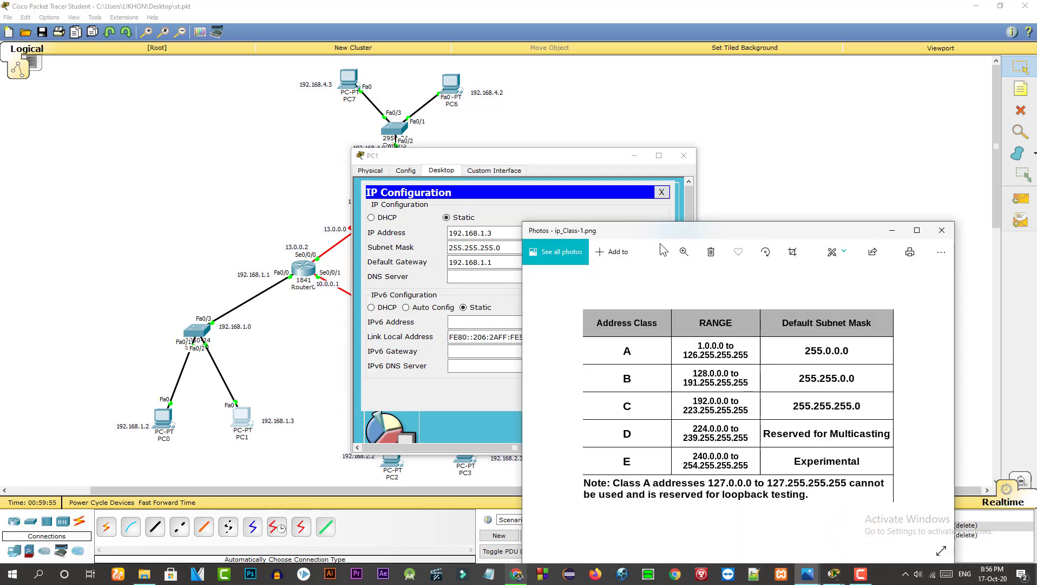
drag(659, 233, 693, 195)
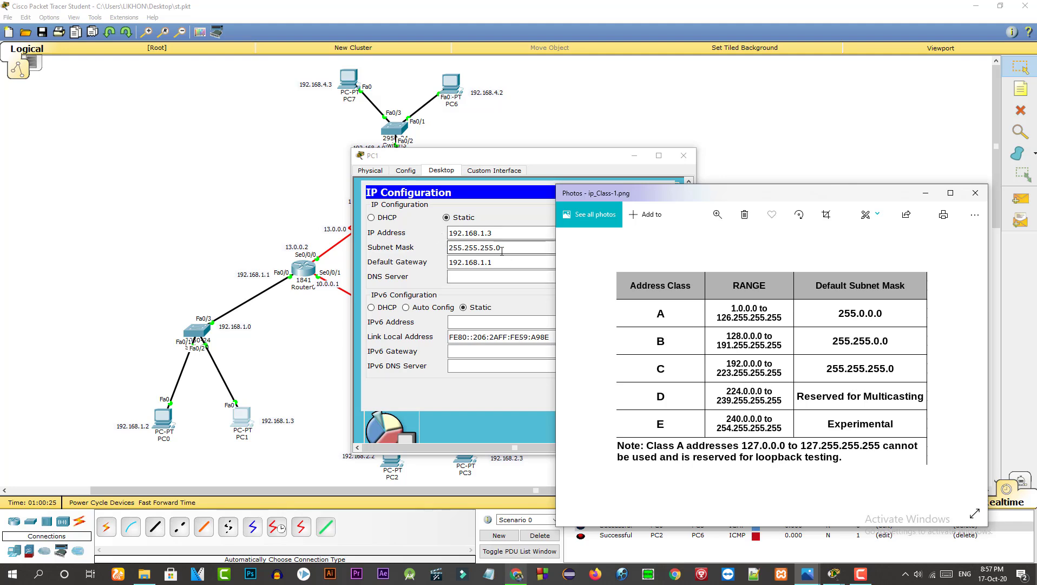
click(925, 193)
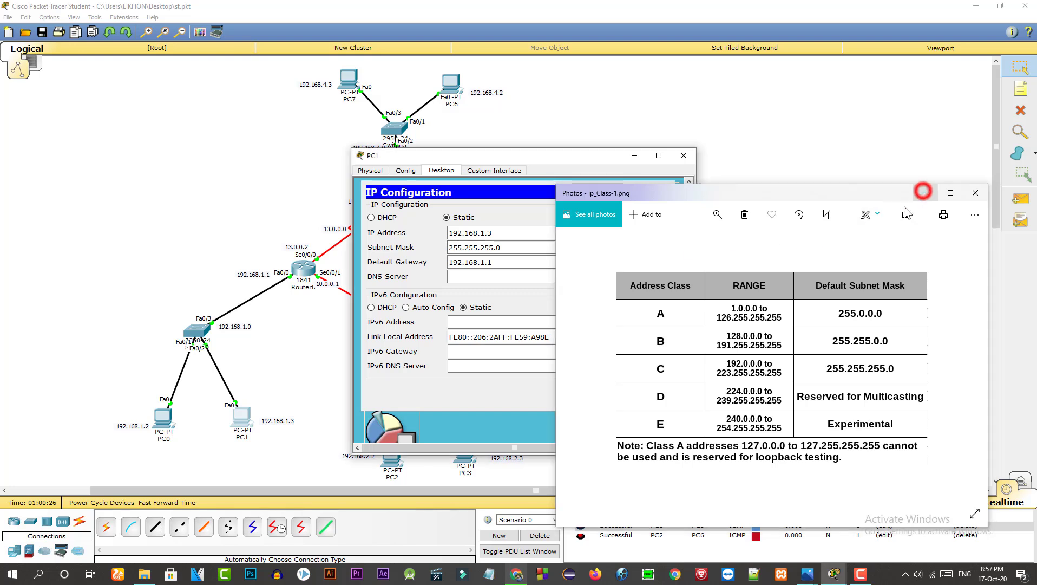
click(499, 262)
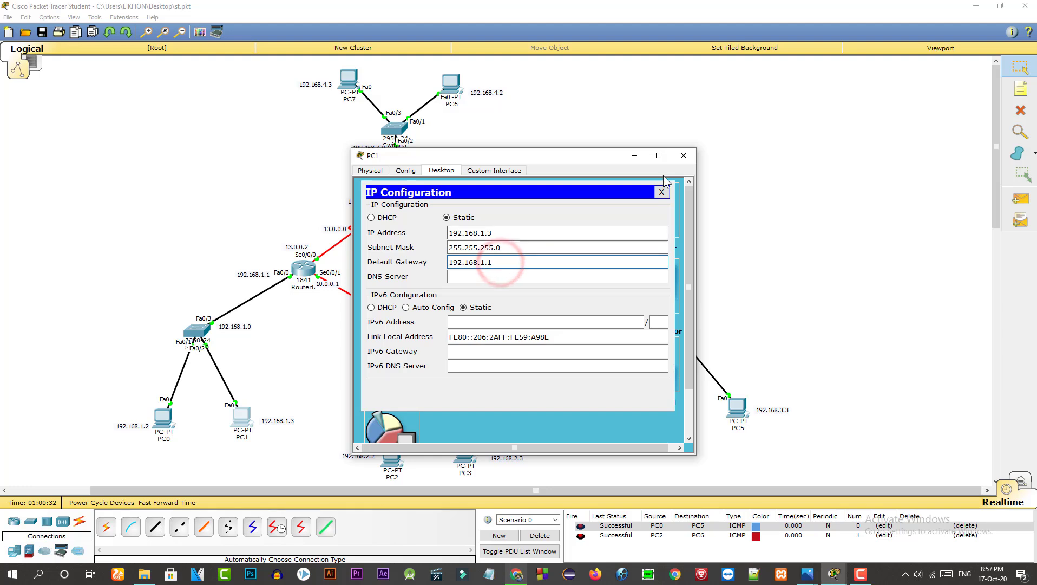
click(679, 160)
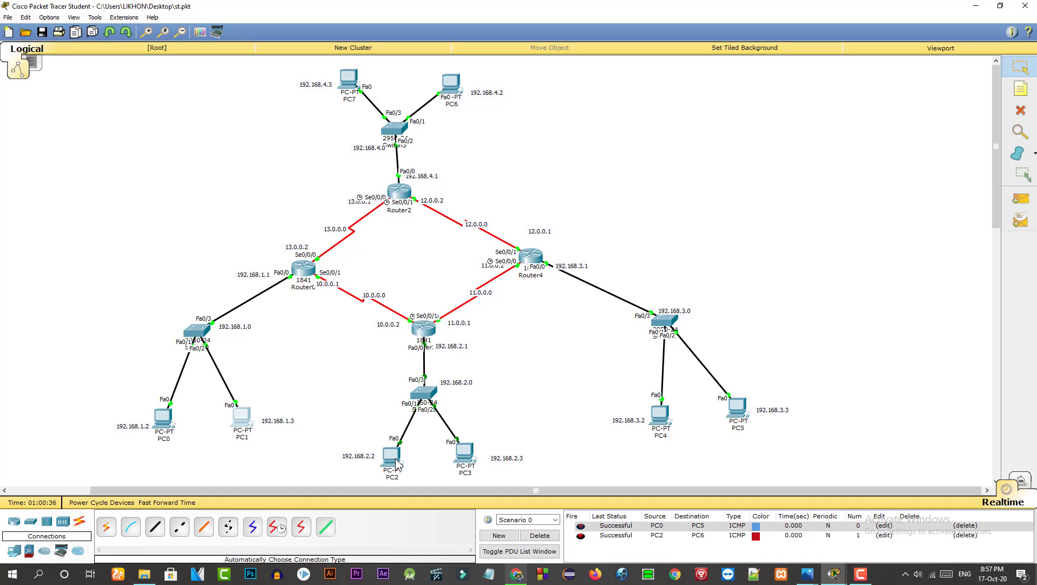
Step: Examine PC3's IP address, subnet mask and default gateway against its position in the topology
click(466, 457)
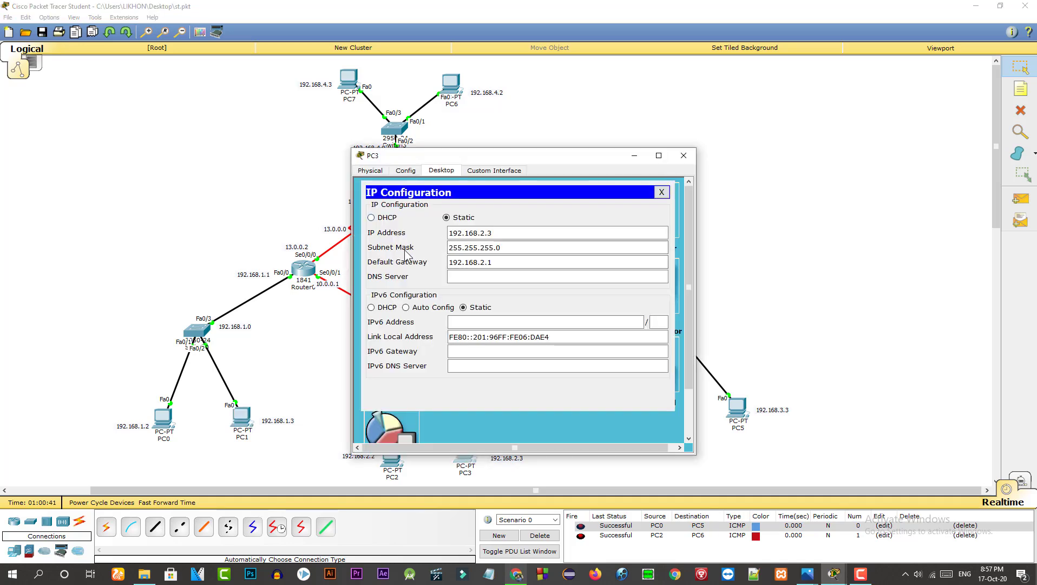
click(451, 265)
drag(526, 156, 713, 165)
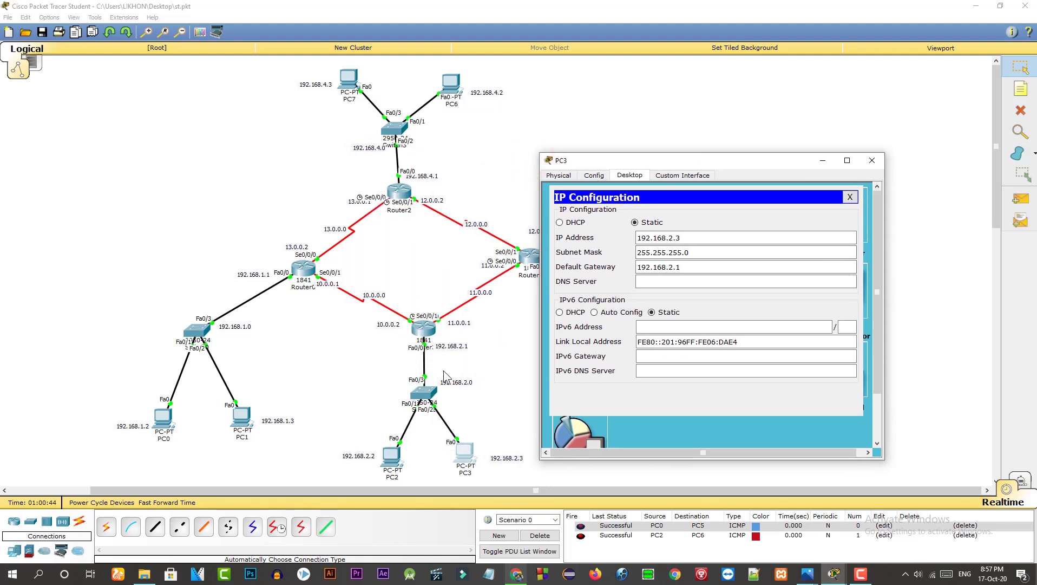
click(670, 277)
Step: Examine PC2's static IP address, subnet mask and default gateway in its IP configuration
click(391, 460)
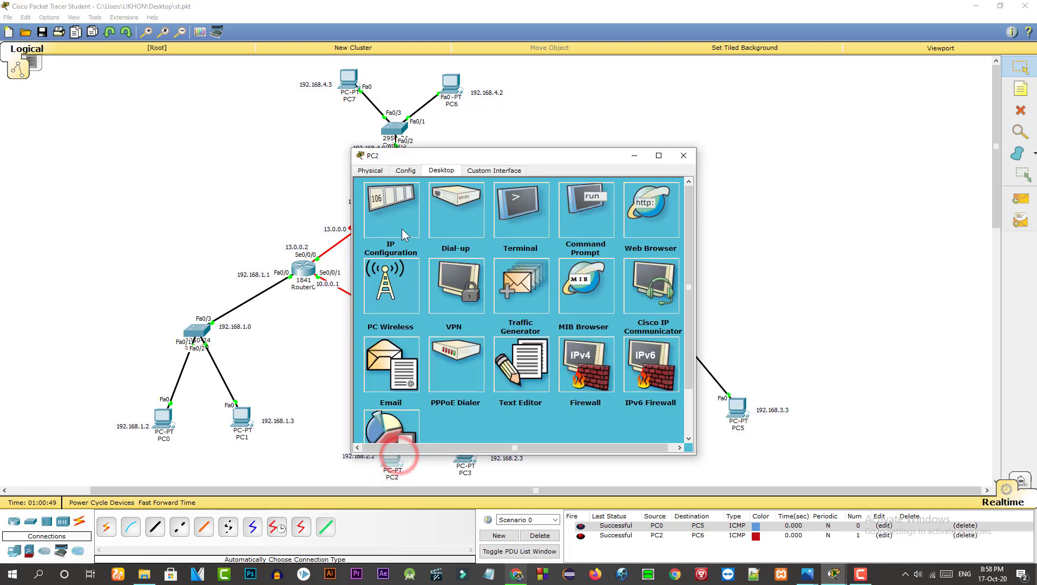
click(397, 222)
drag(382, 155, 573, 152)
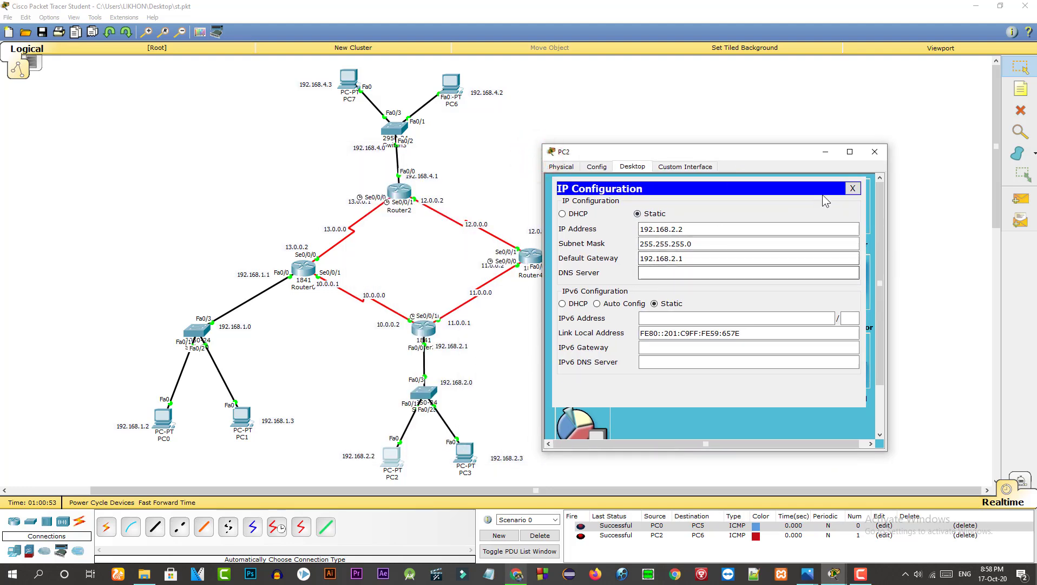
click(873, 152)
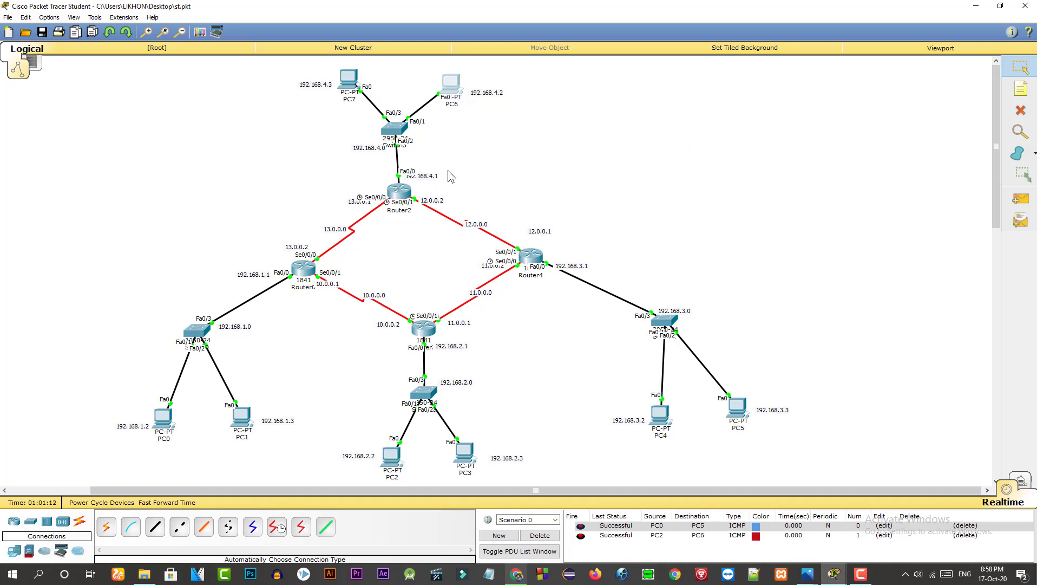
click(491, 118)
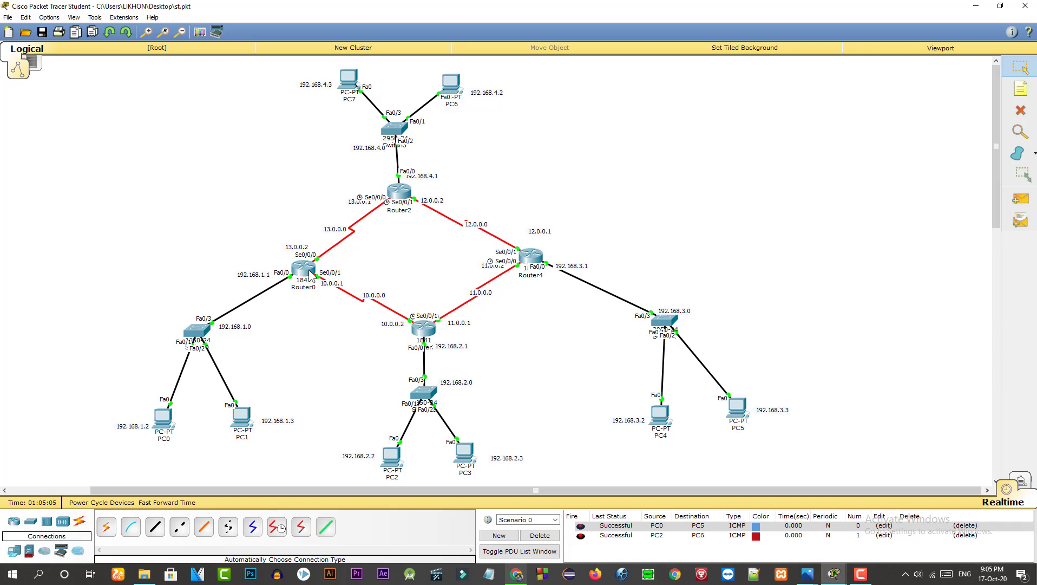
Step: Examine the port status, IP address and subnet mask of Router0's Serial0/0/1 interface
click(311, 272)
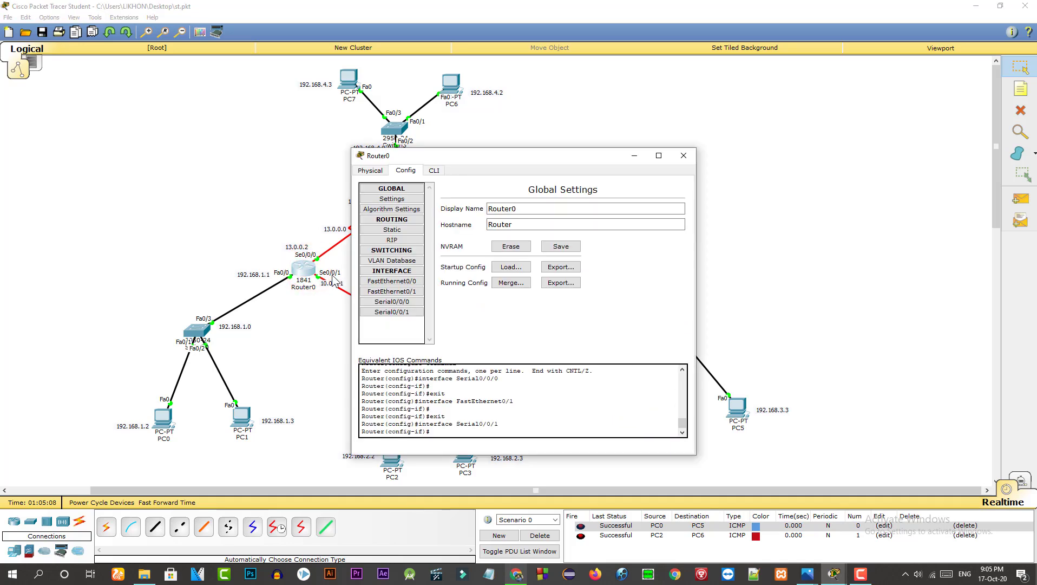
click(394, 312)
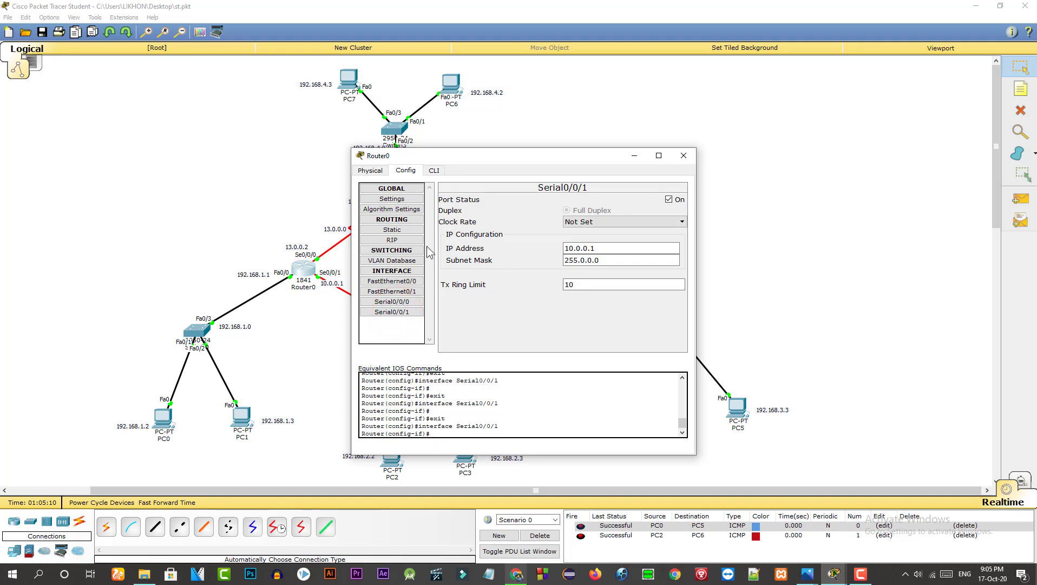
drag(523, 158, 537, 161)
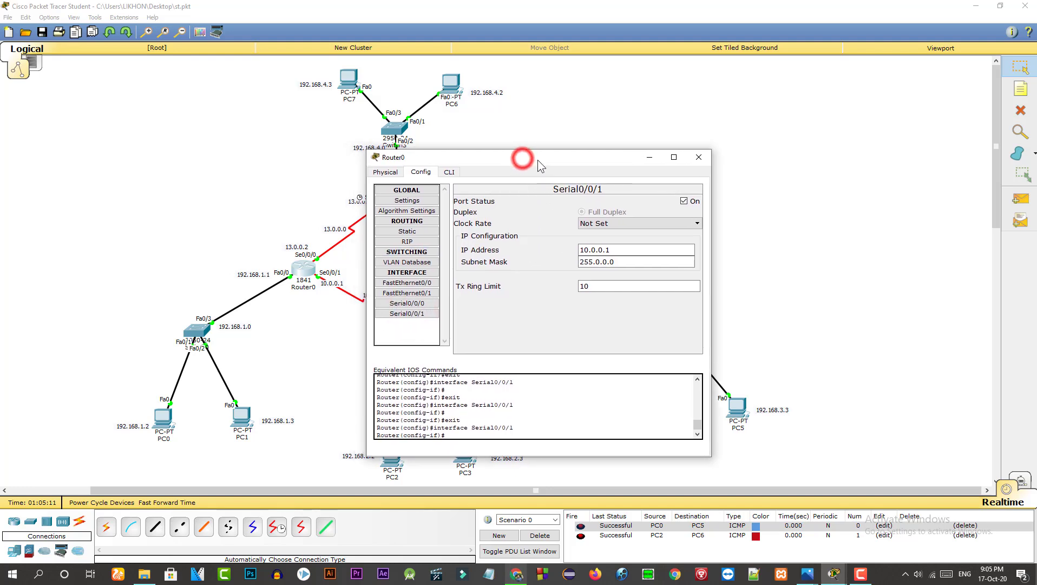
click(602, 253)
click(684, 201)
click(594, 266)
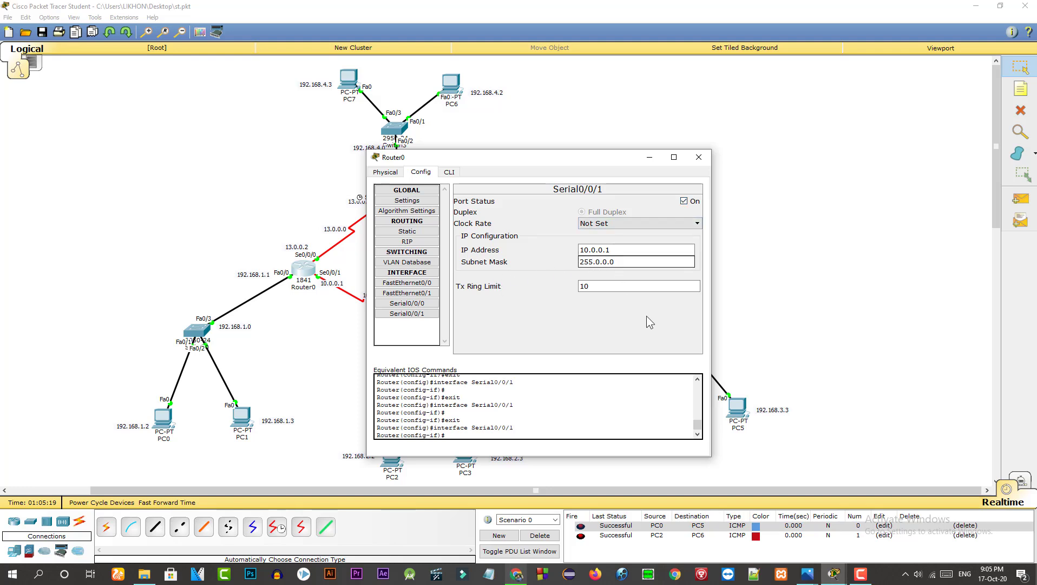
Step: Compare Router0's Serial0/0/1 subnet mask with the address class table in ip_Class-1.png
mouse_move(807, 574)
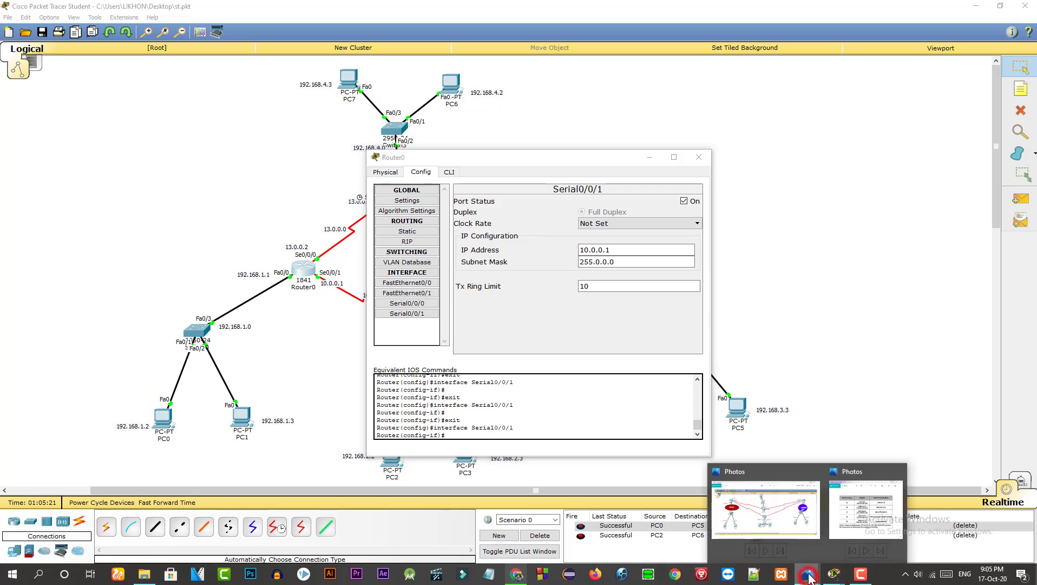
click(857, 513)
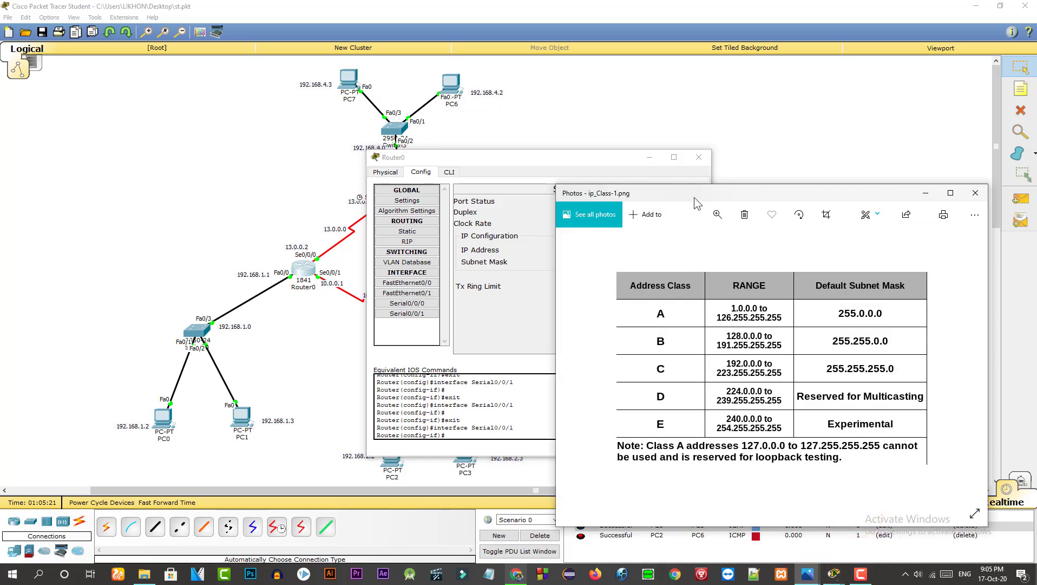
drag(696, 194, 799, 190)
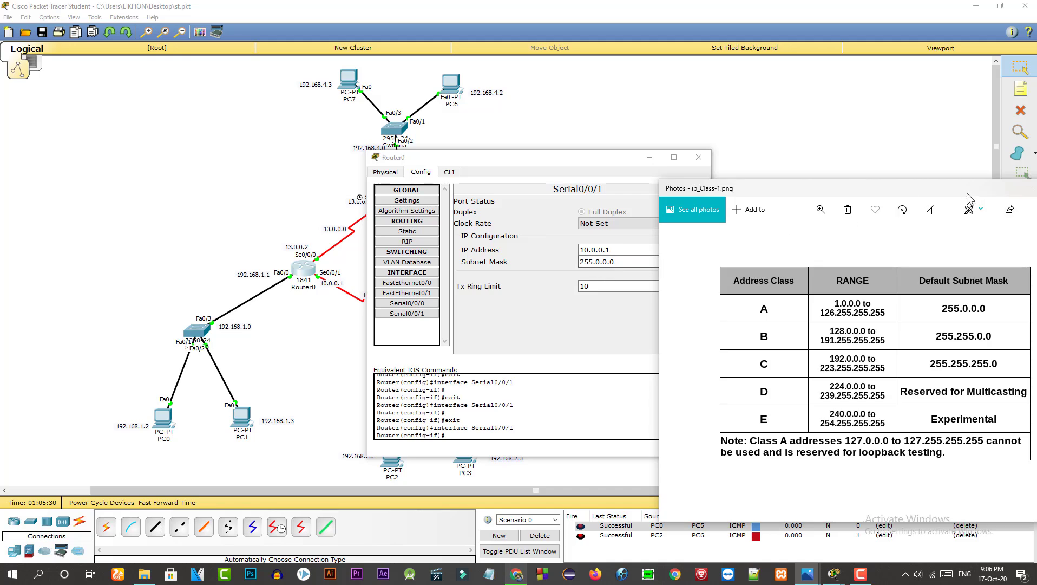
mouse_move(967, 193)
mouse_down()
mouse_move(952, 196)
mouse_move(949, 185)
mouse_up()
click(1003, 205)
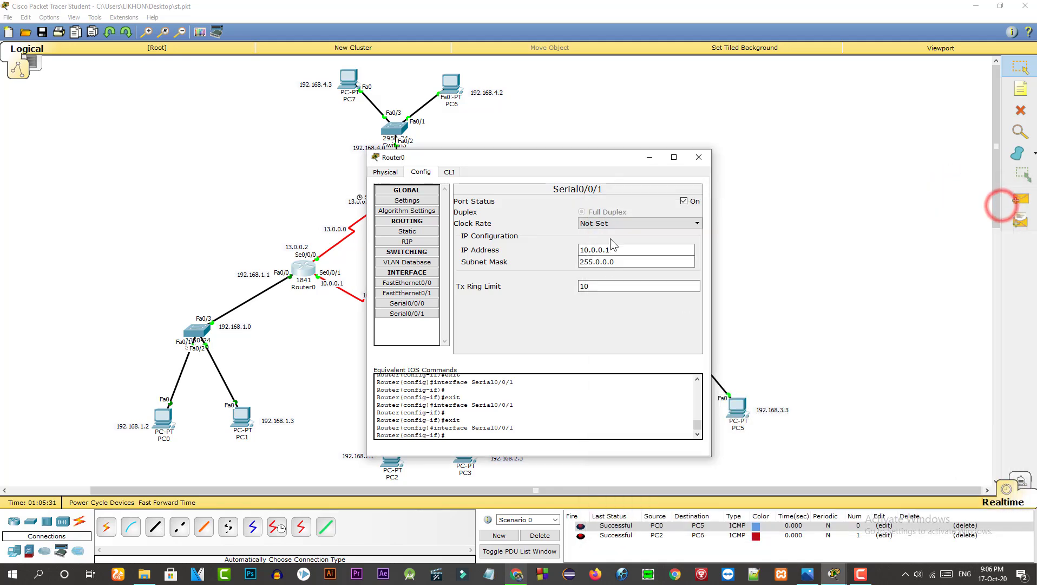
click(699, 157)
Step: Examine the IP address and subnet mask of Router3's Serial0/0/0 interface
click(414, 335)
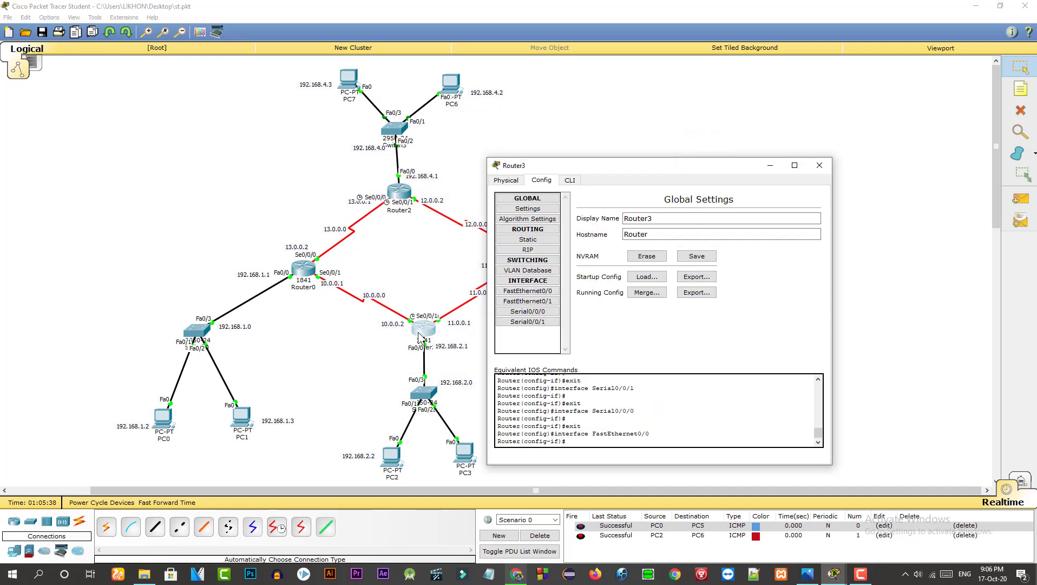
click(525, 312)
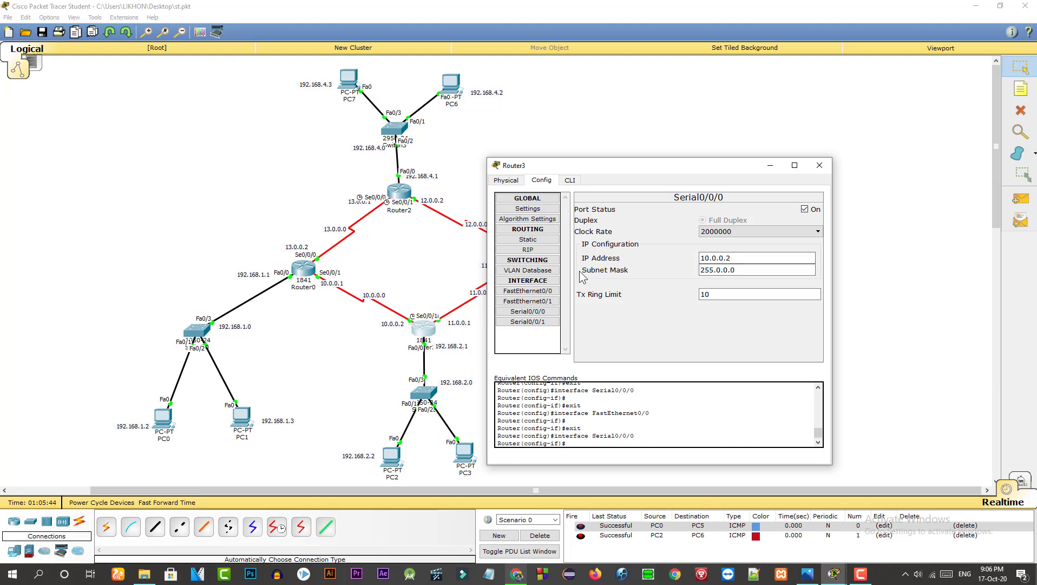
click(819, 167)
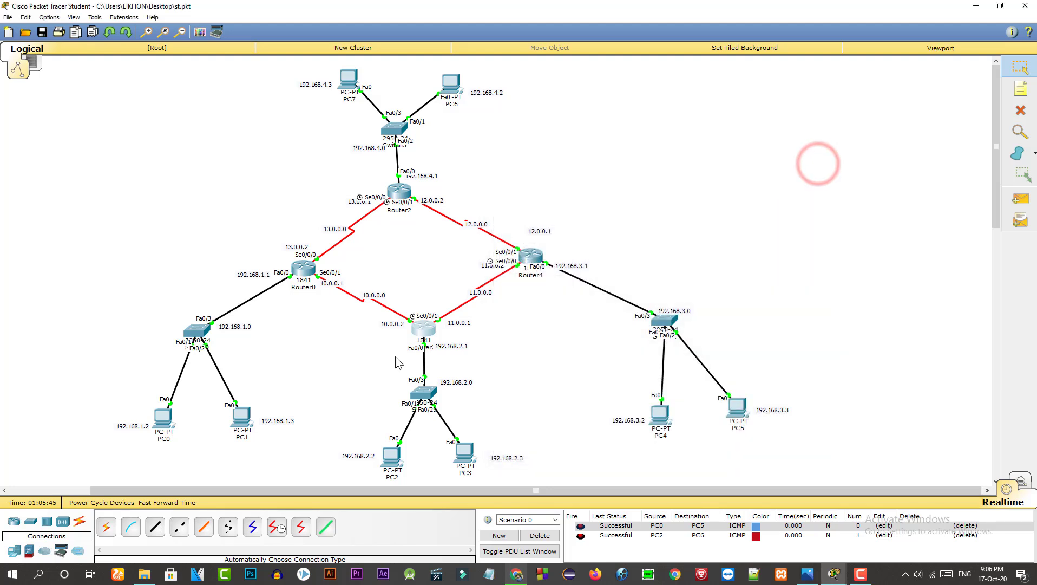
click(367, 363)
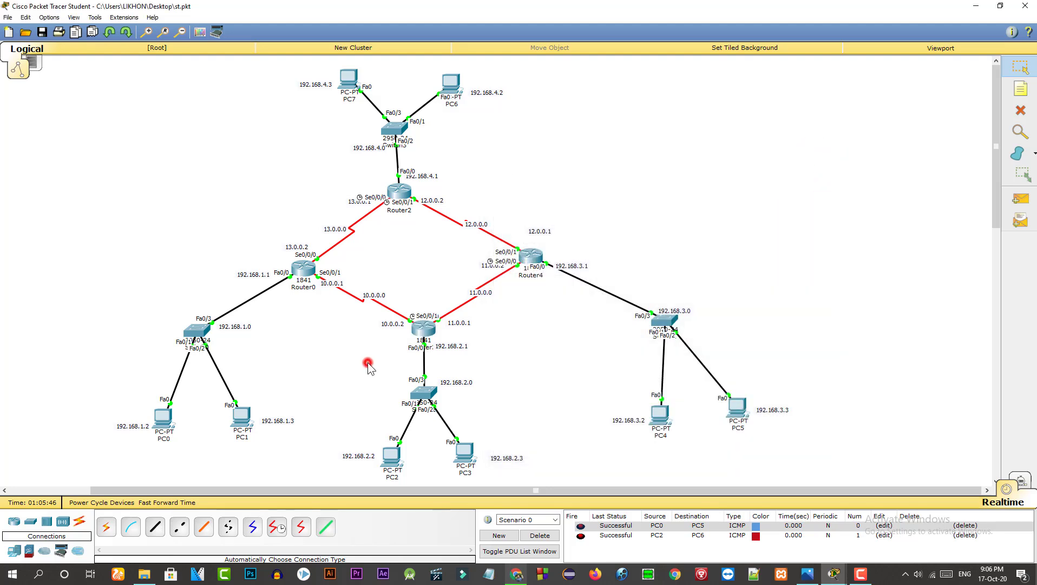
Step: Examine the port status, IP address and subnet mask of Router3's Serial0/0/1 interface
click(427, 331)
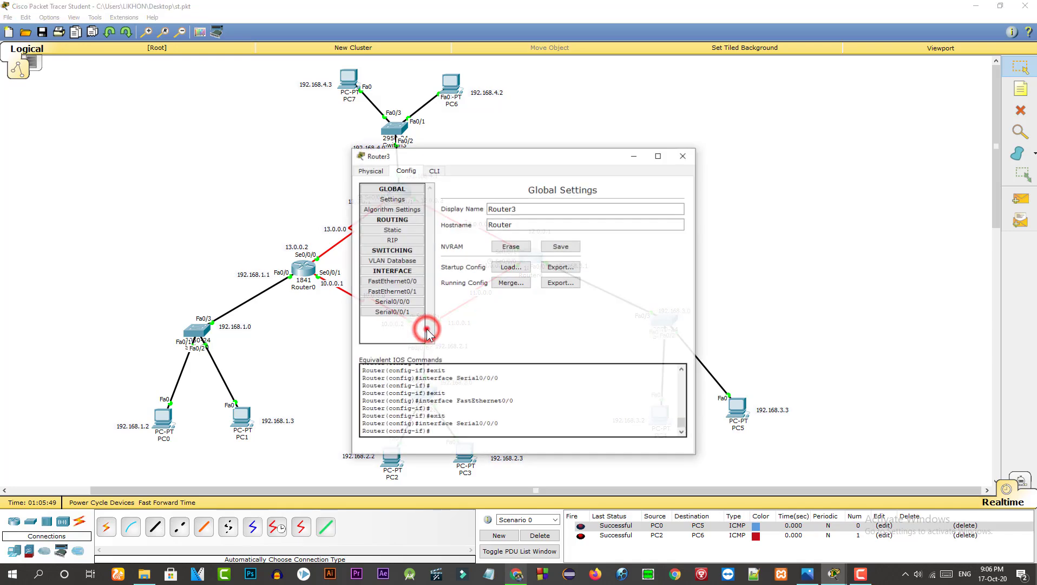
drag(522, 160, 680, 167)
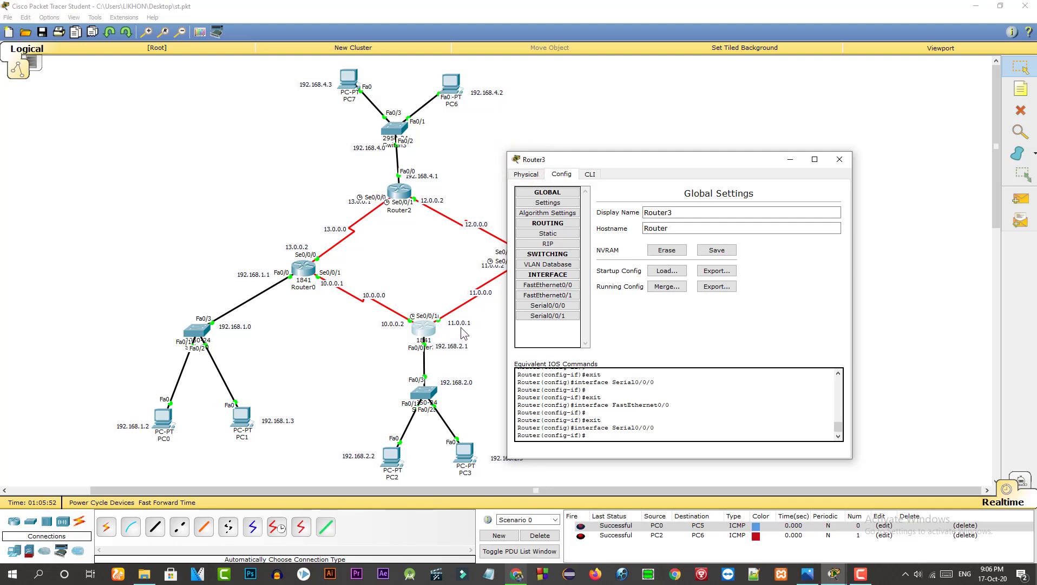
click(548, 315)
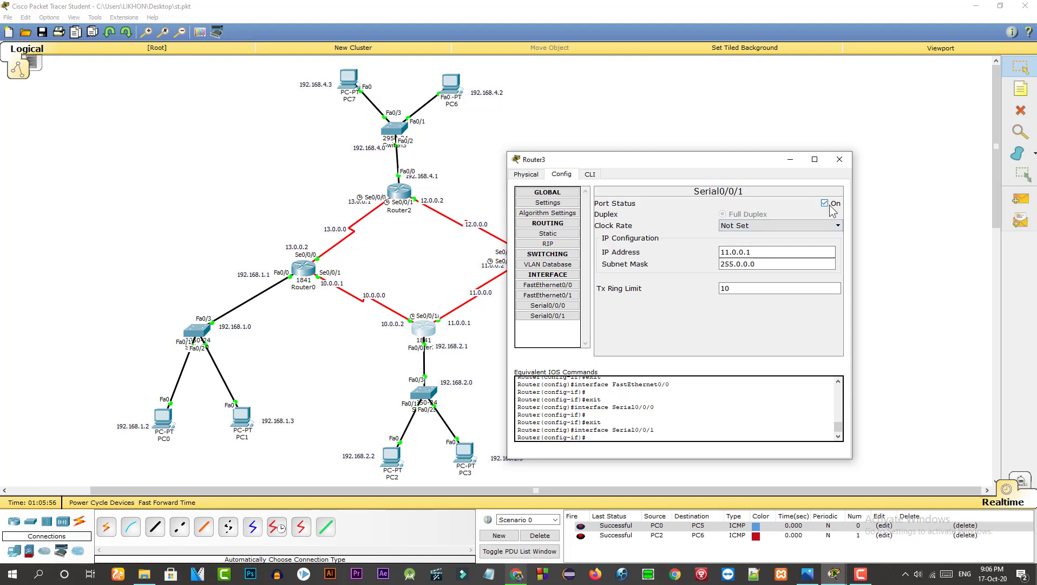
click(750, 264)
click(737, 264)
click(840, 159)
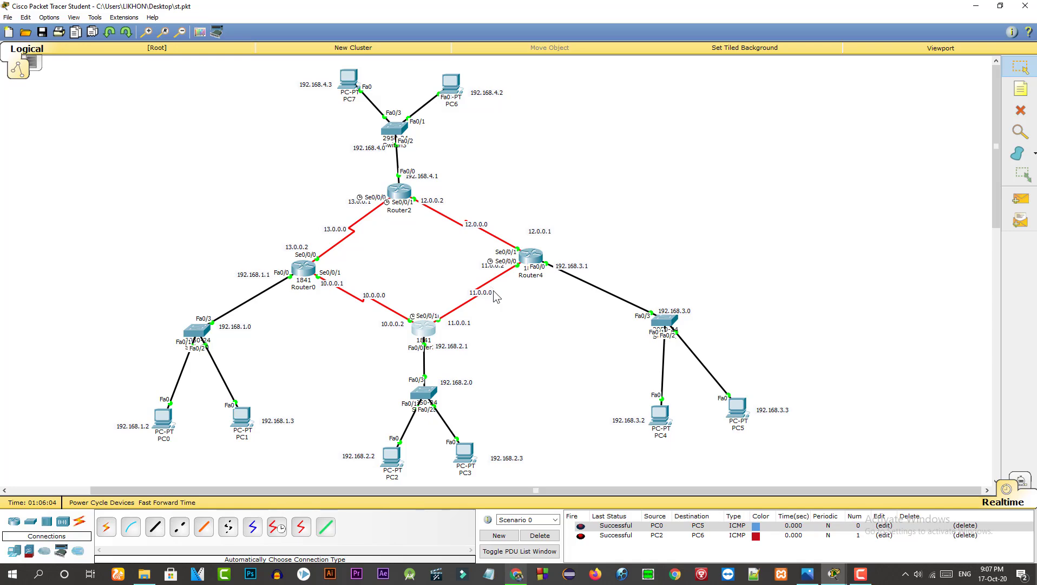
Step: Examine Router4's Serial0/0/0 interface settings and move the 11.0.0.2 label clear of the router's Se0/0/0 port label
click(531, 262)
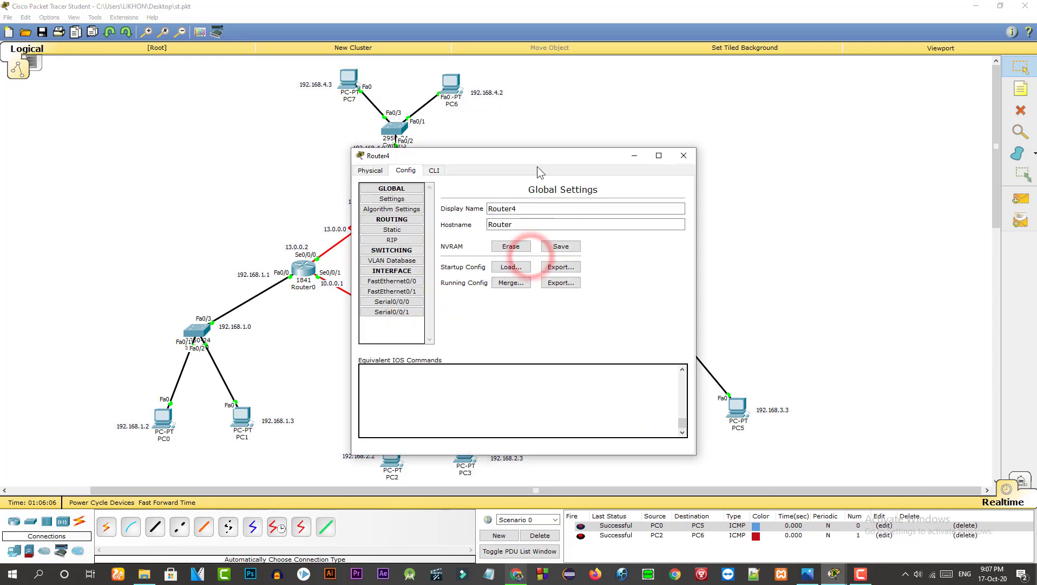
drag(537, 157, 719, 191)
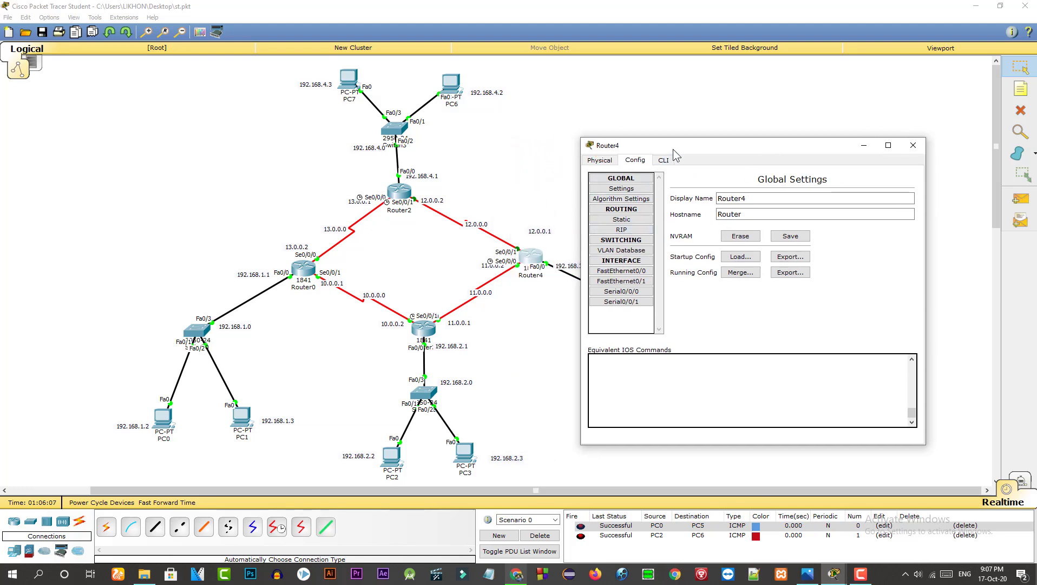
drag(672, 149, 699, 157)
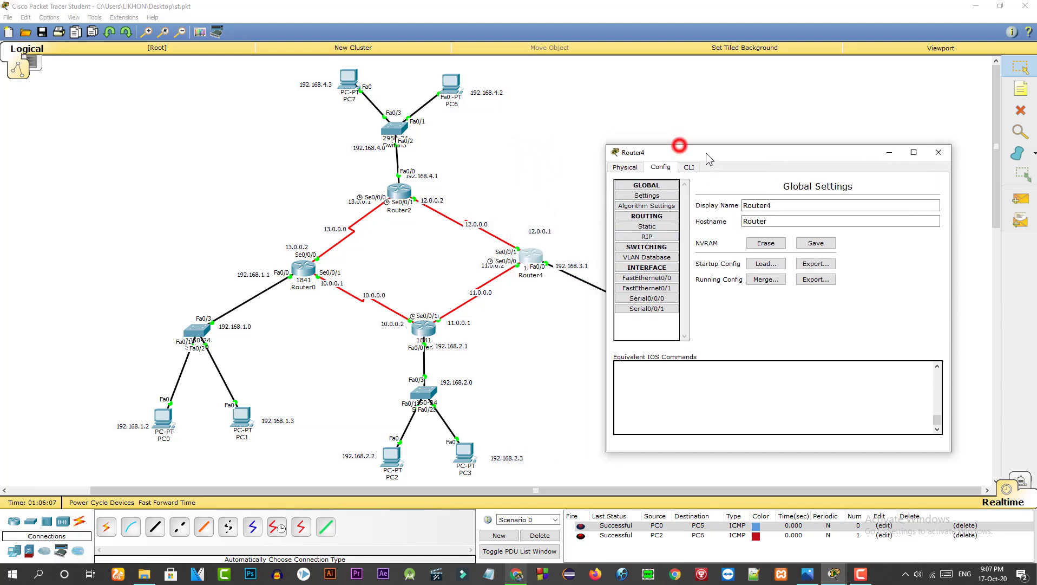
click(648, 300)
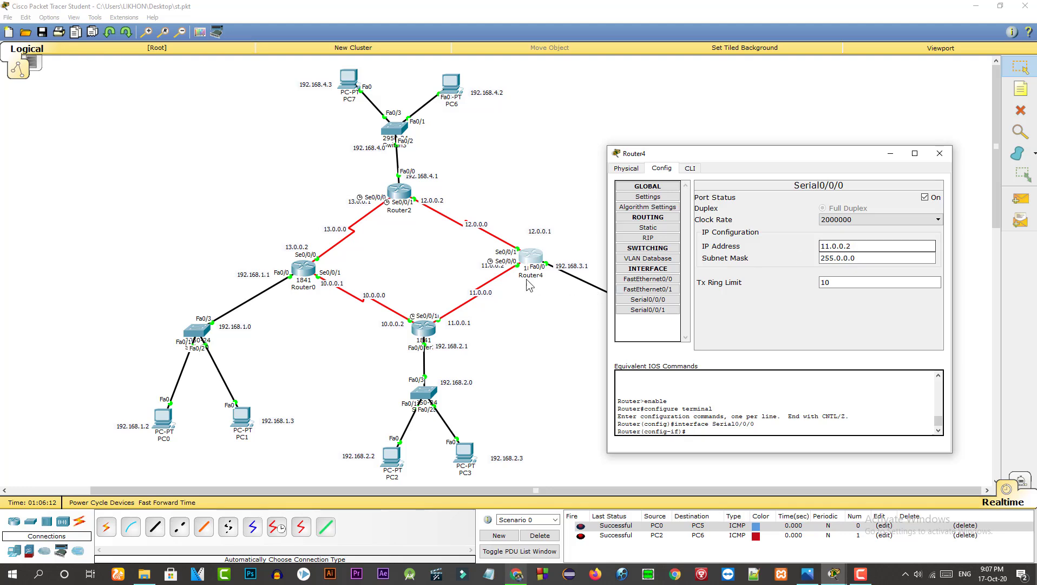
click(487, 274)
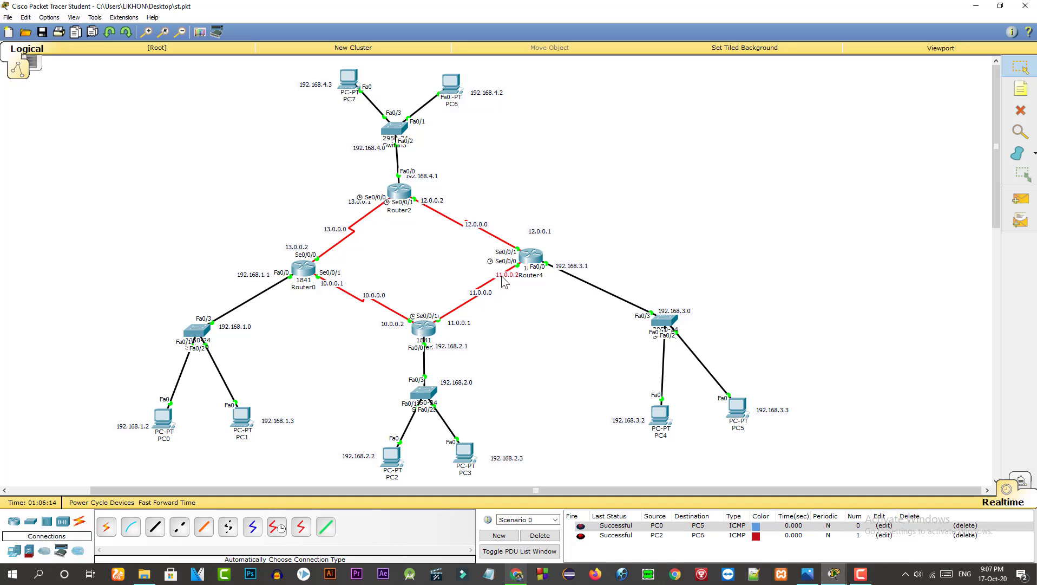
Step: Place the 11.0.0.2 label just below Router4's Se0/0/0 port label and examine the router's Serial0/0/1 interface settings
drag(486, 272, 482, 268)
click(531, 255)
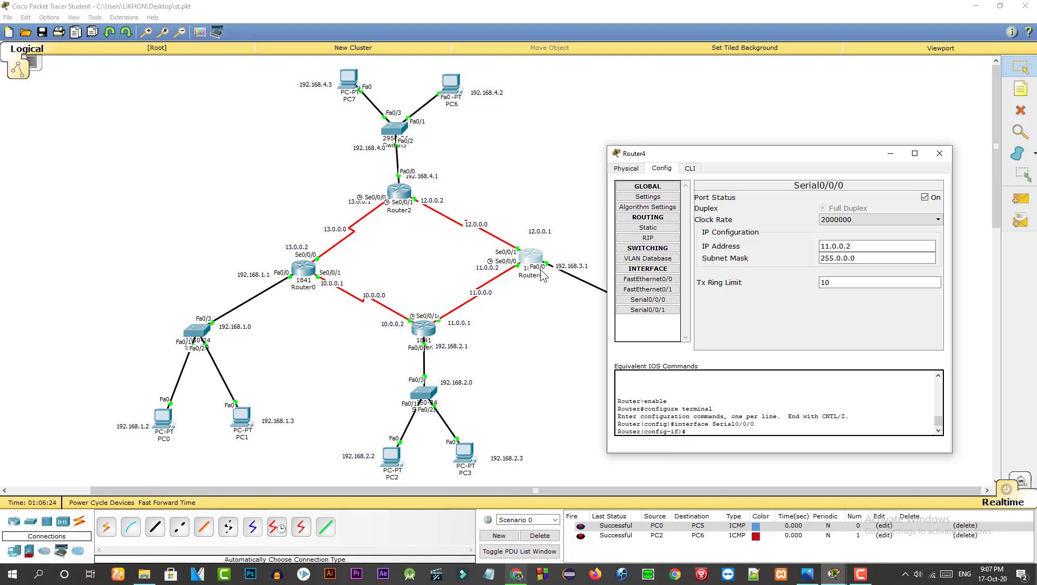
click(661, 309)
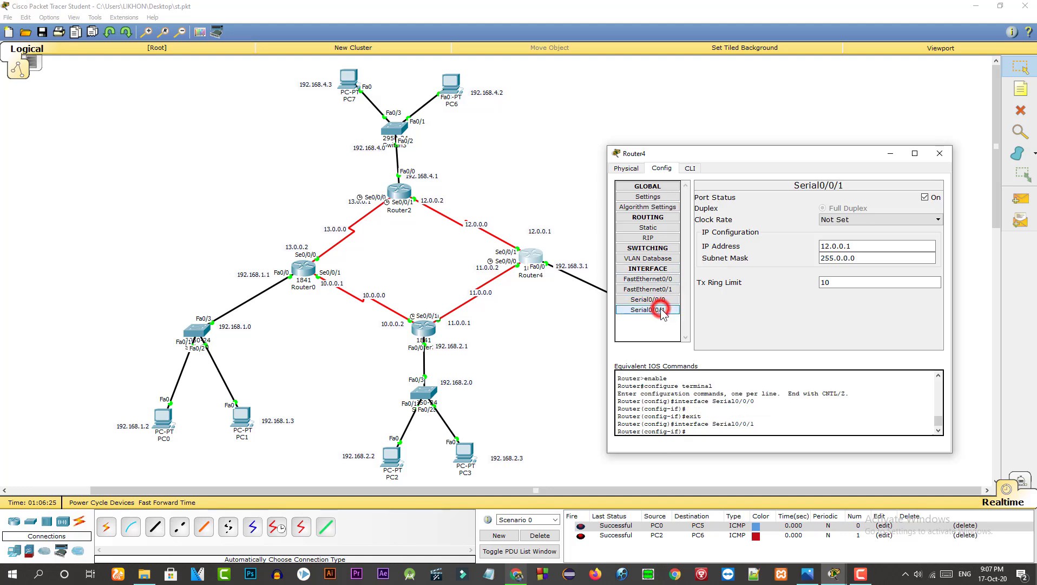
click(939, 155)
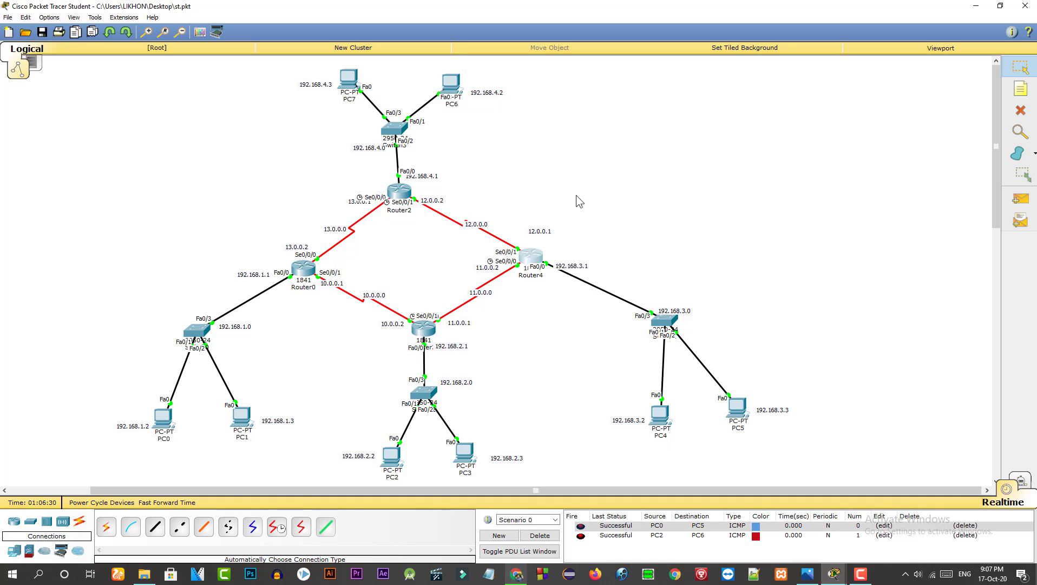
click(591, 185)
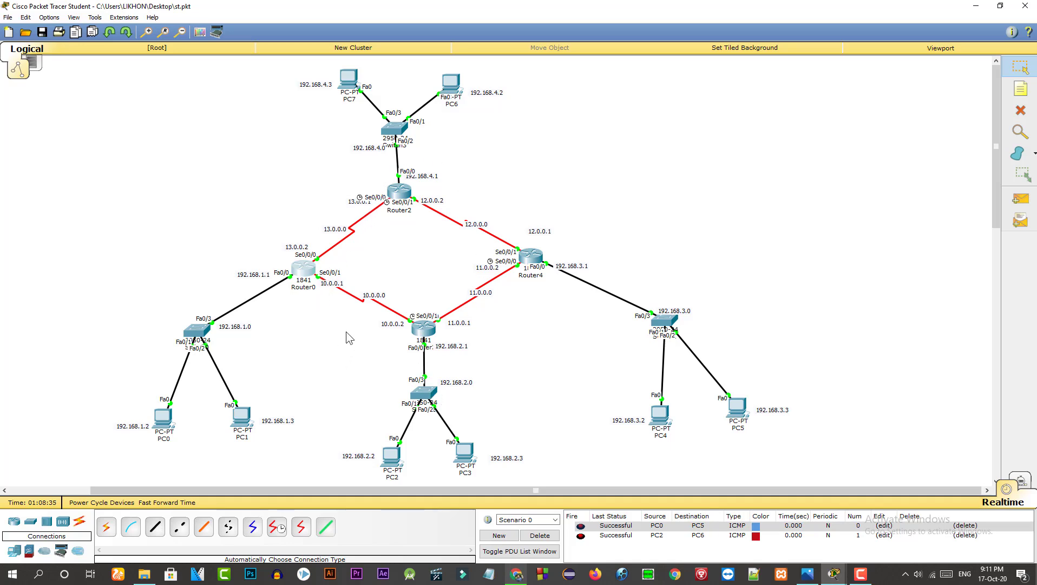
Step: Examine Router0's configuration window and its summary of port links and IP addresses
click(313, 347)
click(310, 275)
click(676, 158)
mouse_move(241, 427)
click(307, 337)
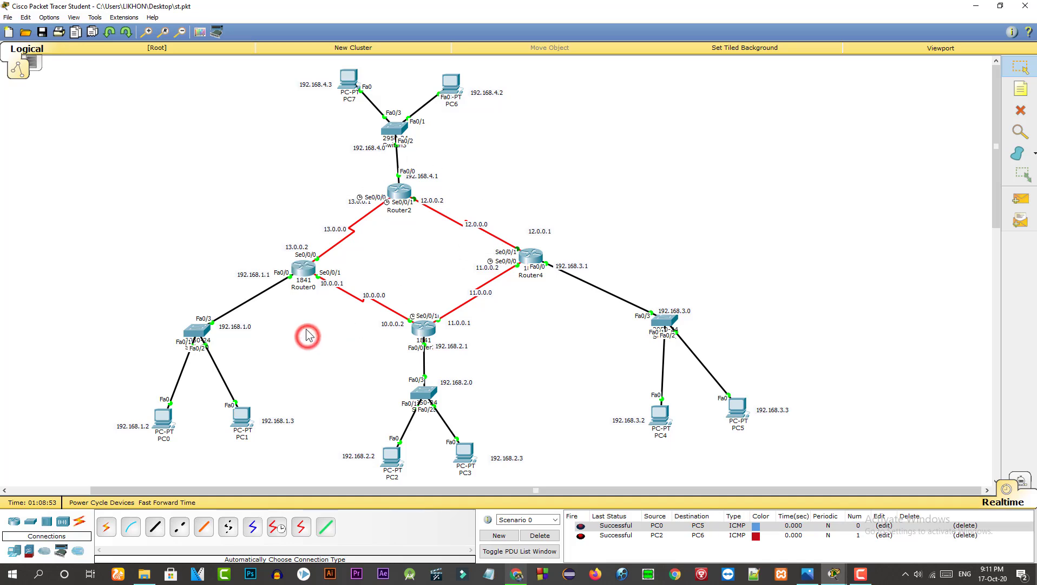
click(302, 269)
click(682, 157)
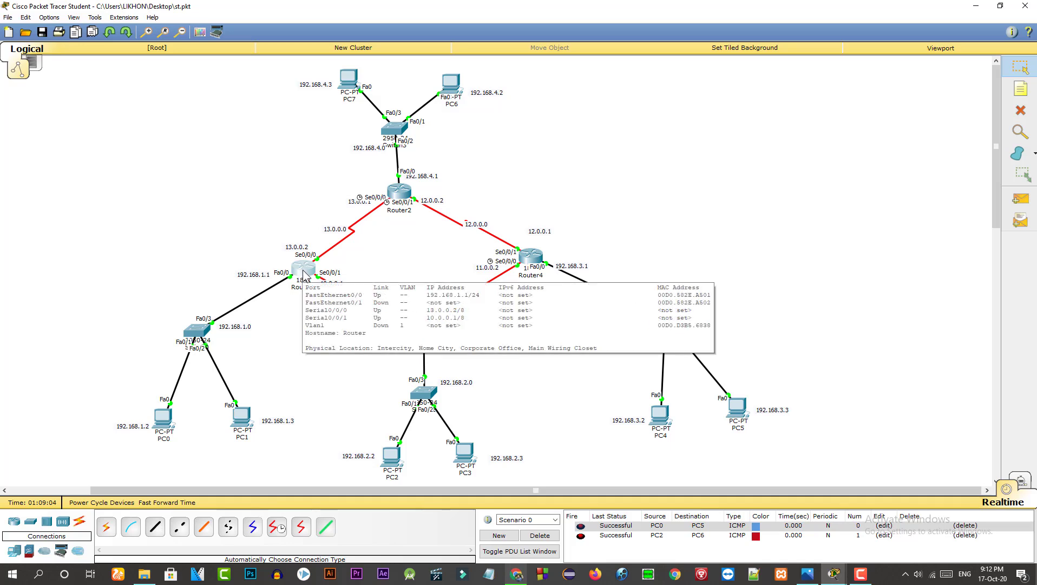
mouse_move(307, 278)
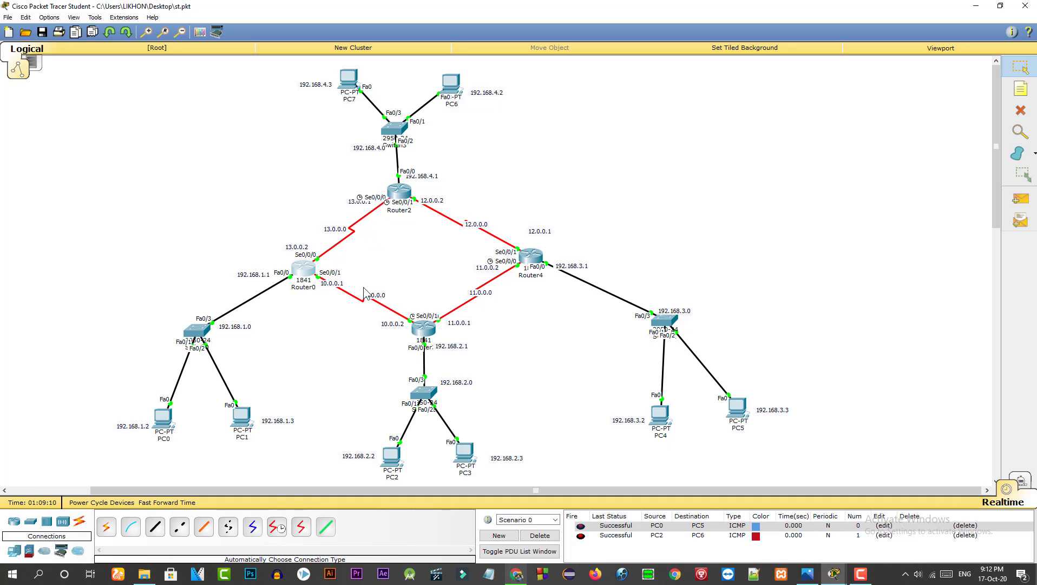
Step: Trace Router0's next-hop addresses on the topology: 13.0.0.1 on Router2 and 10.0.0.2 on Router3
click(353, 205)
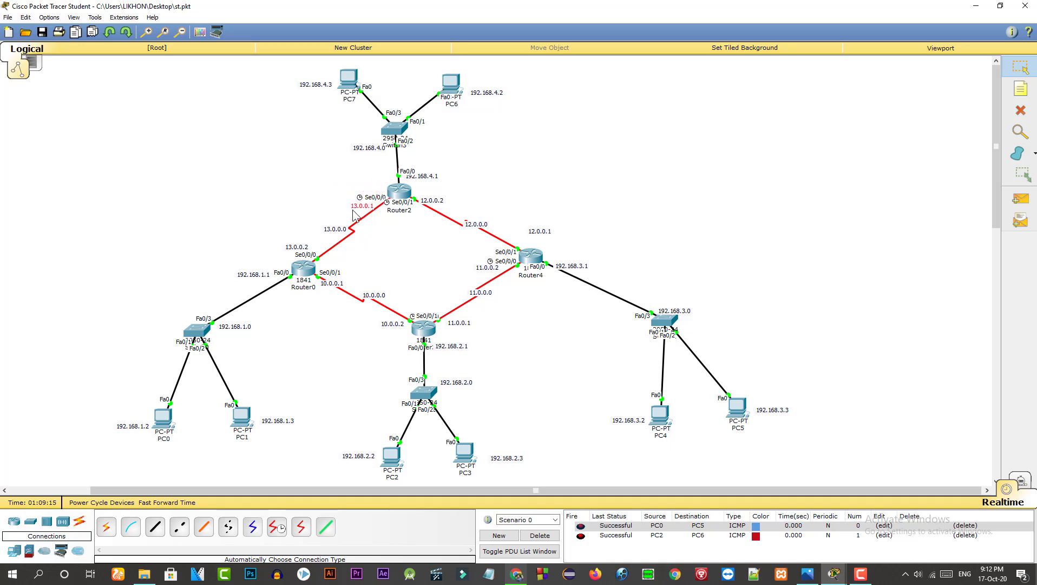
double_click(389, 327)
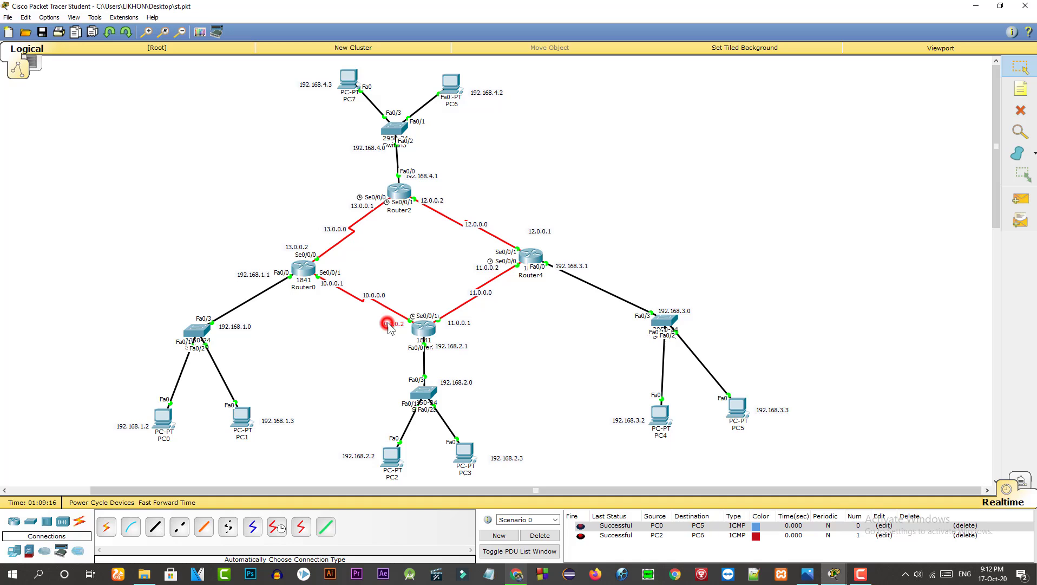
click(363, 341)
click(384, 324)
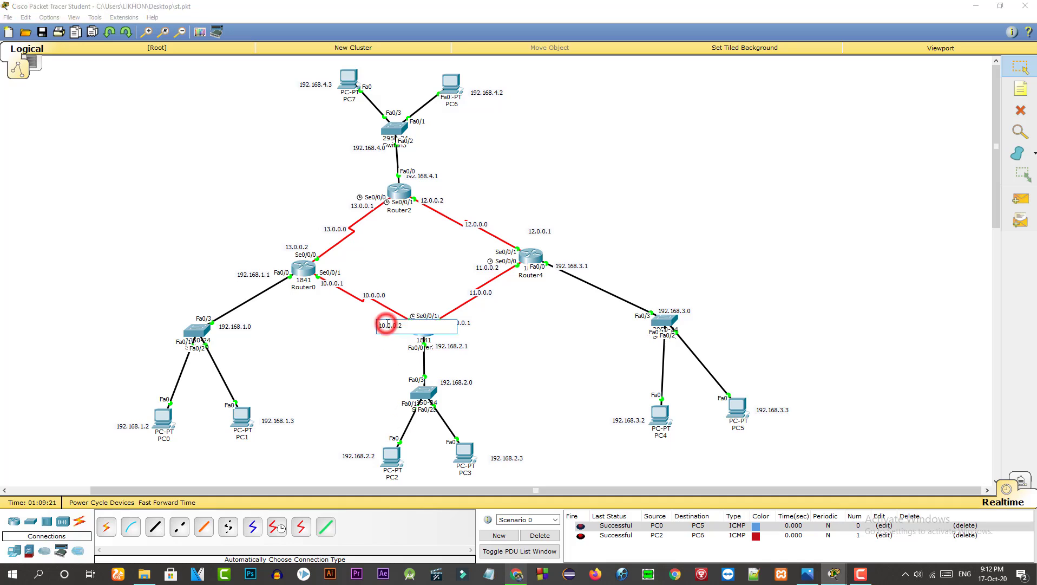
click(374, 362)
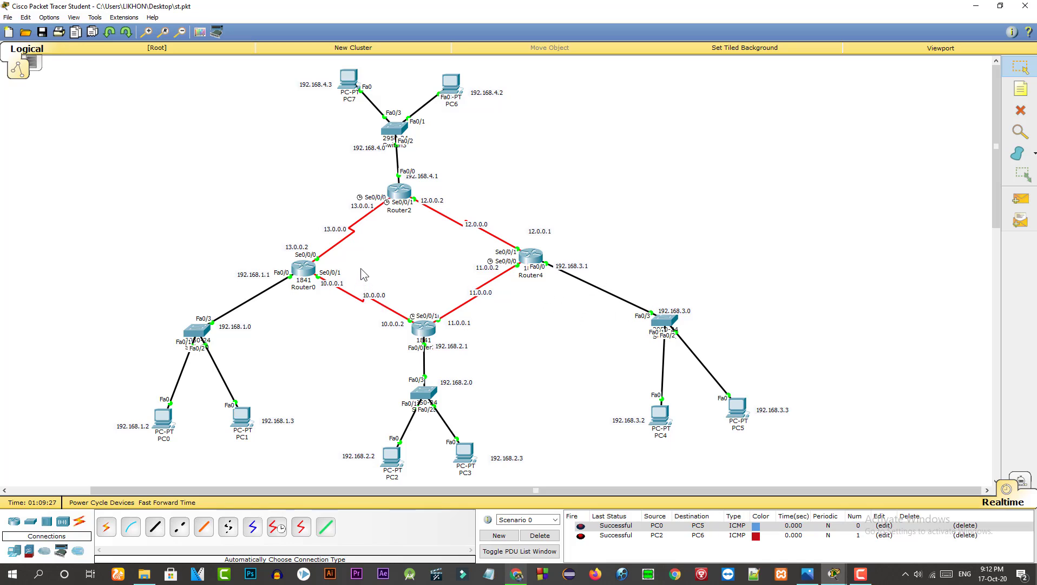
click(362, 206)
click(343, 349)
click(380, 240)
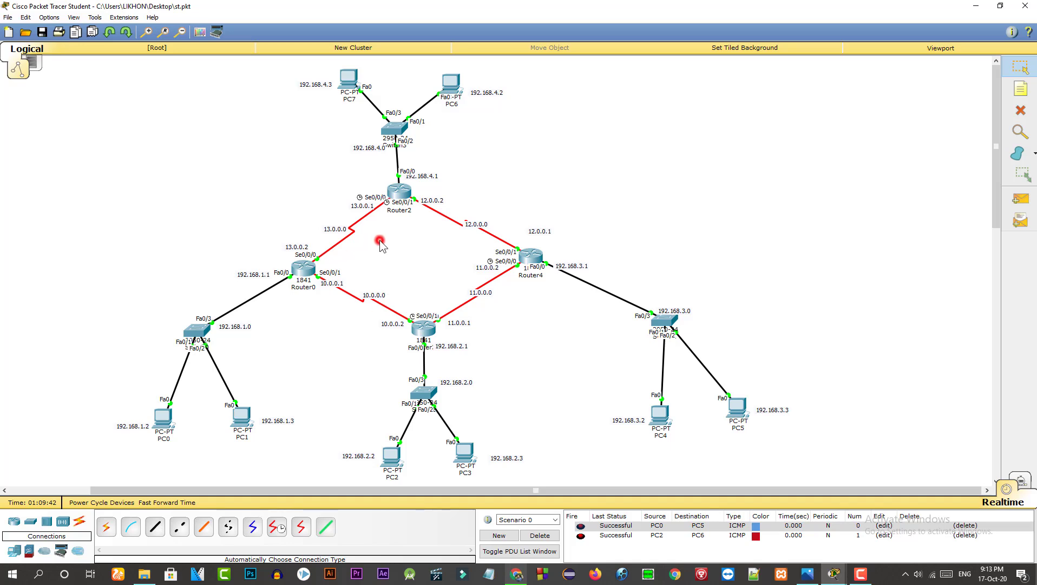
click(360, 206)
click(340, 206)
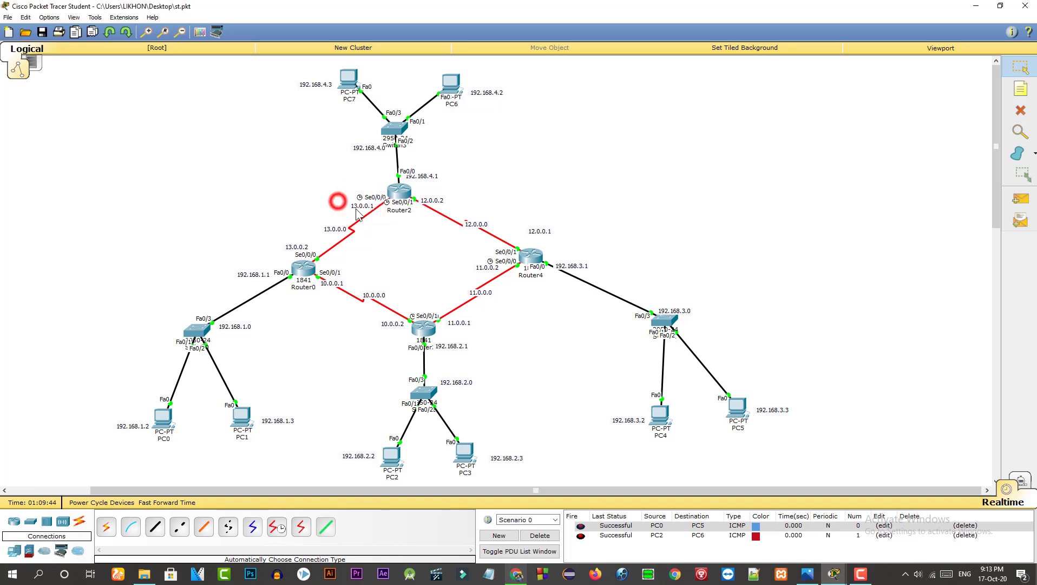
click(388, 323)
click(396, 272)
Step: Examine Router0's static routes beside the topology, matching the 192.168.2.0/24 route to its network label
click(307, 272)
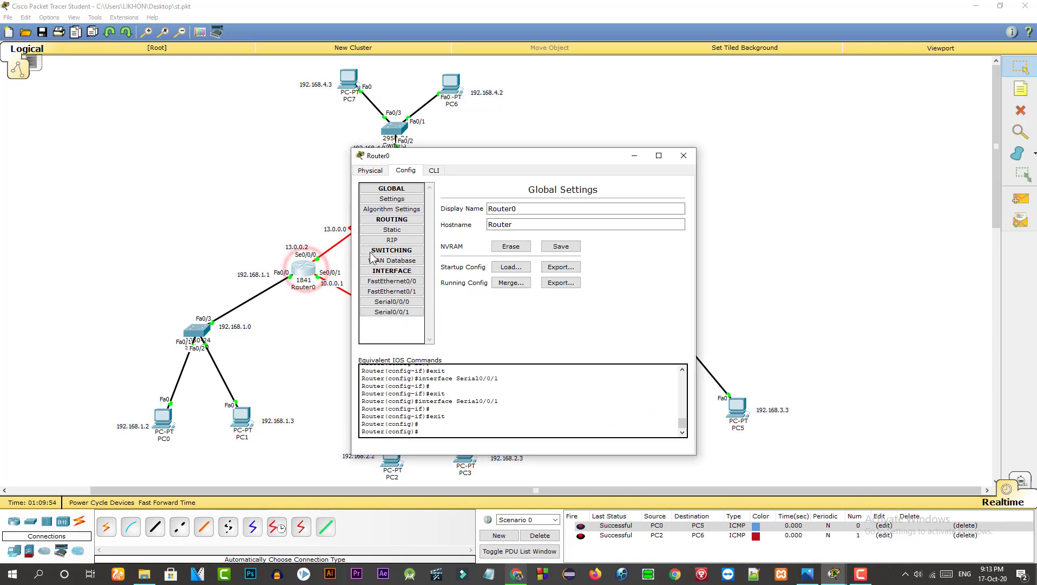
click(400, 230)
drag(481, 158, 649, 170)
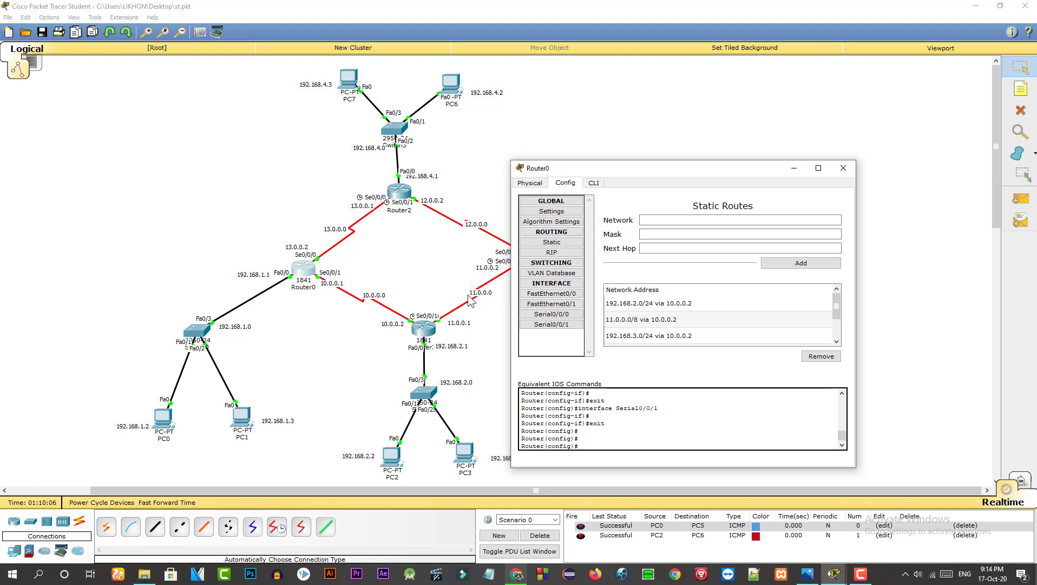
click(457, 387)
click(307, 270)
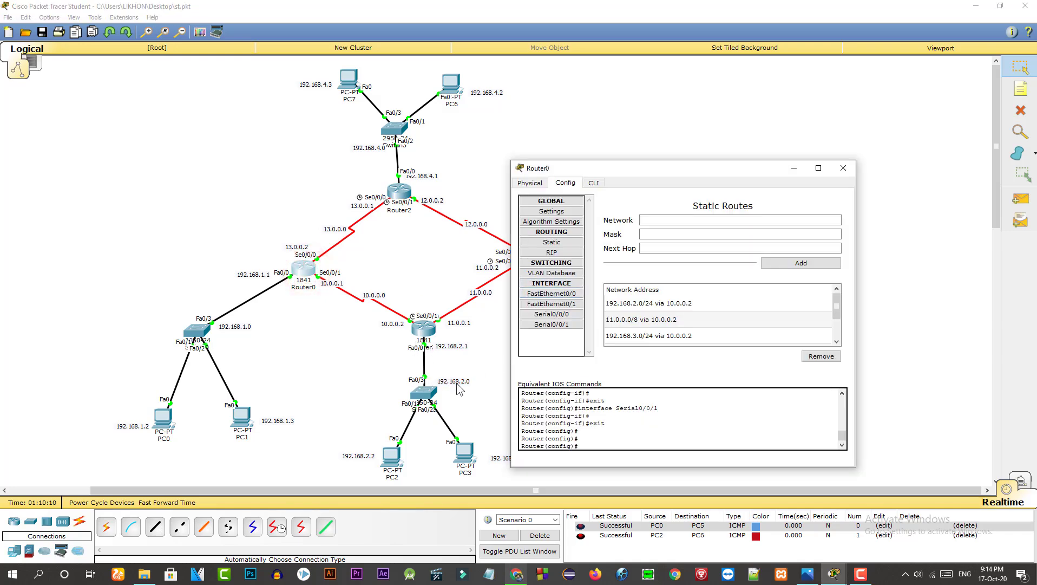
click(666, 221)
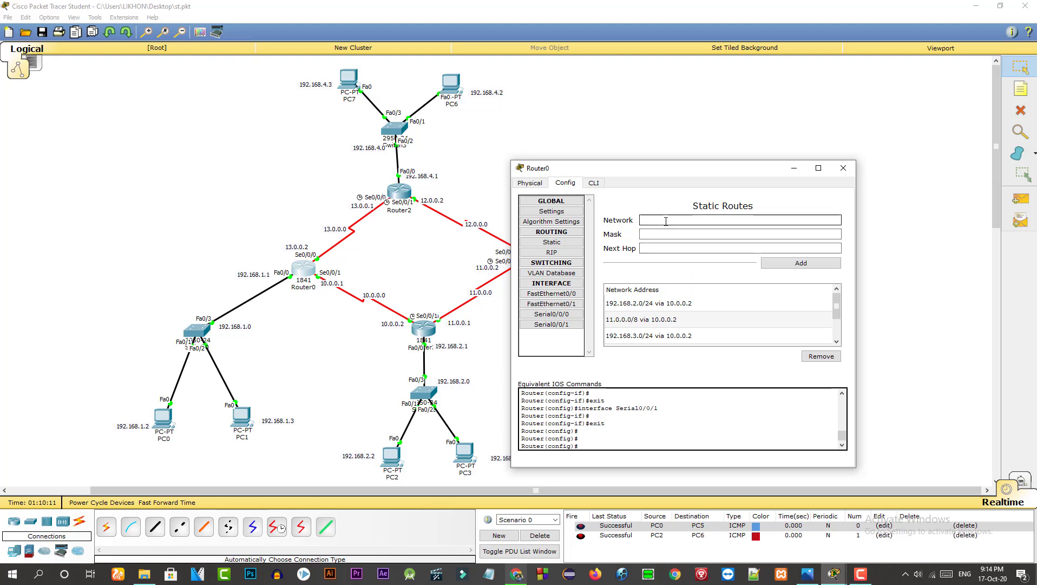
click(836, 307)
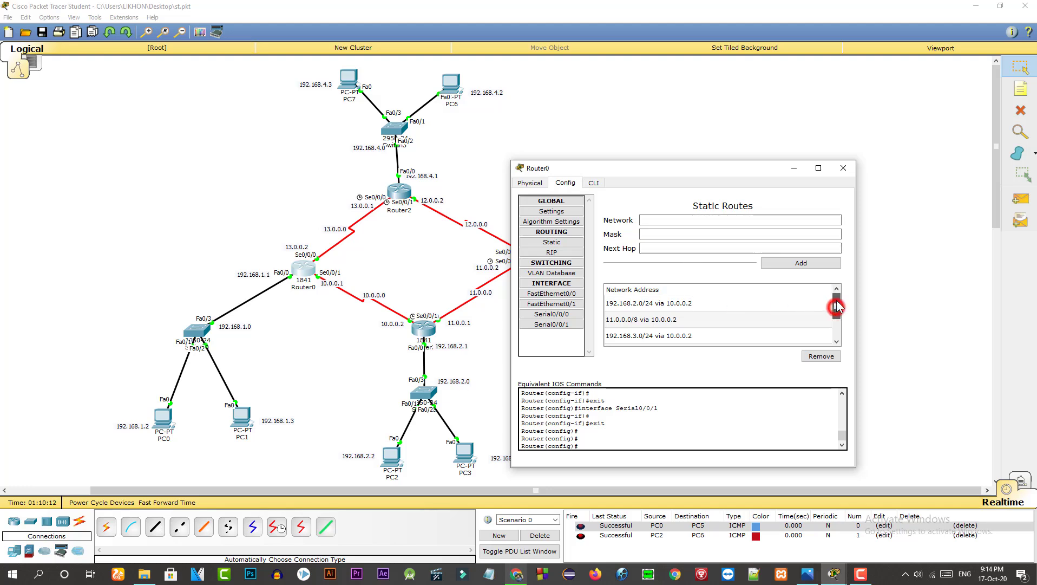
click(638, 304)
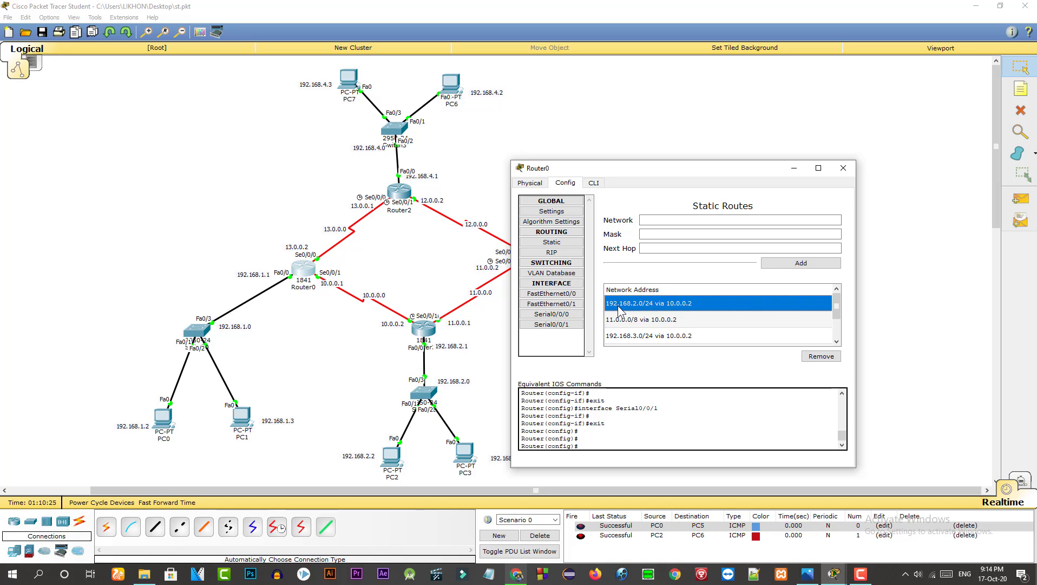
Step: Look up the subnet mask for the 192.168.2.0 network in the address class table of ip_Class-1.png
mouse_move(834, 573)
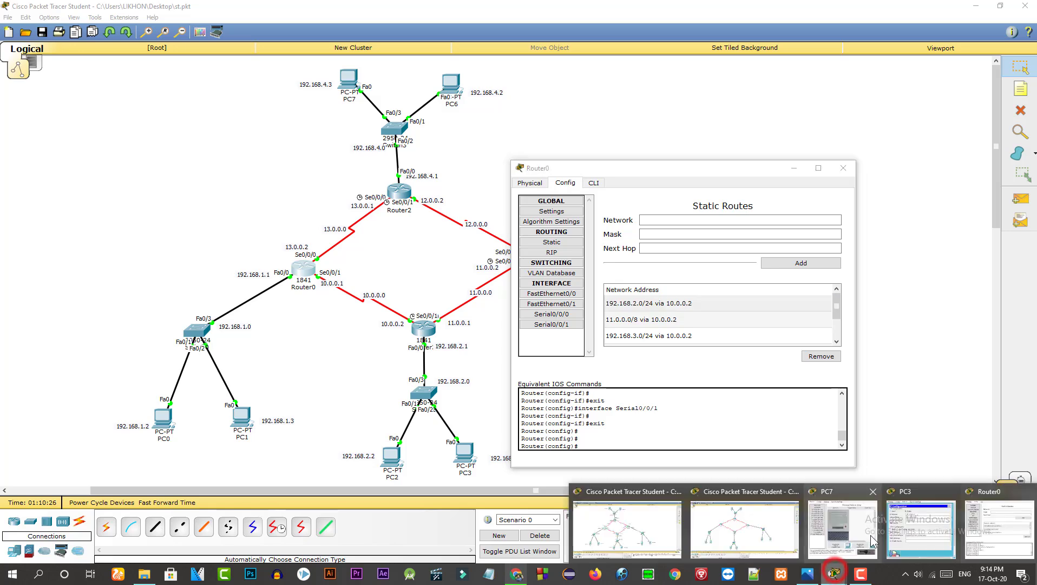
click(995, 527)
key(alt+Tab)
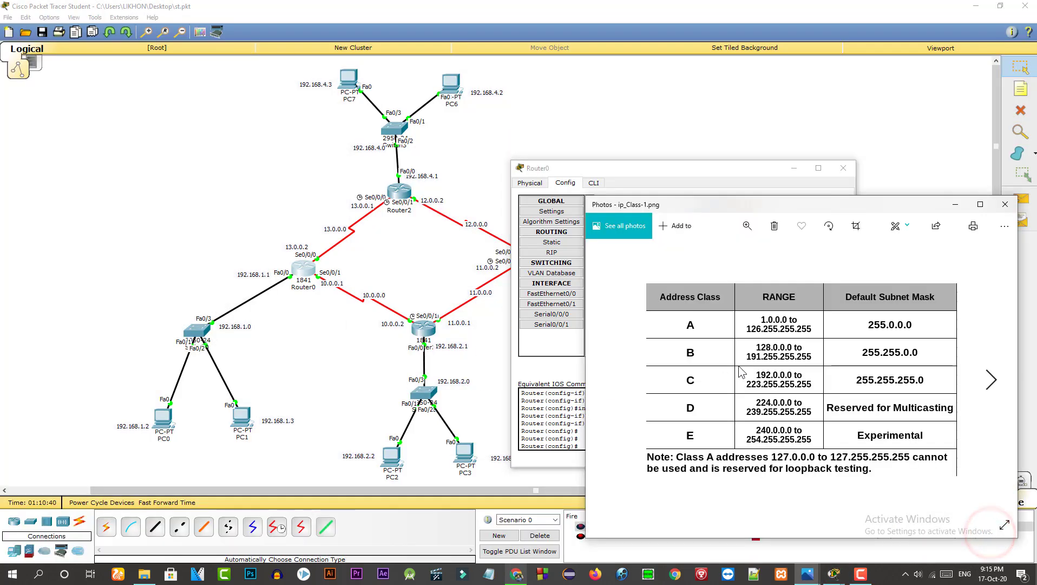
drag(724, 216, 175, 163)
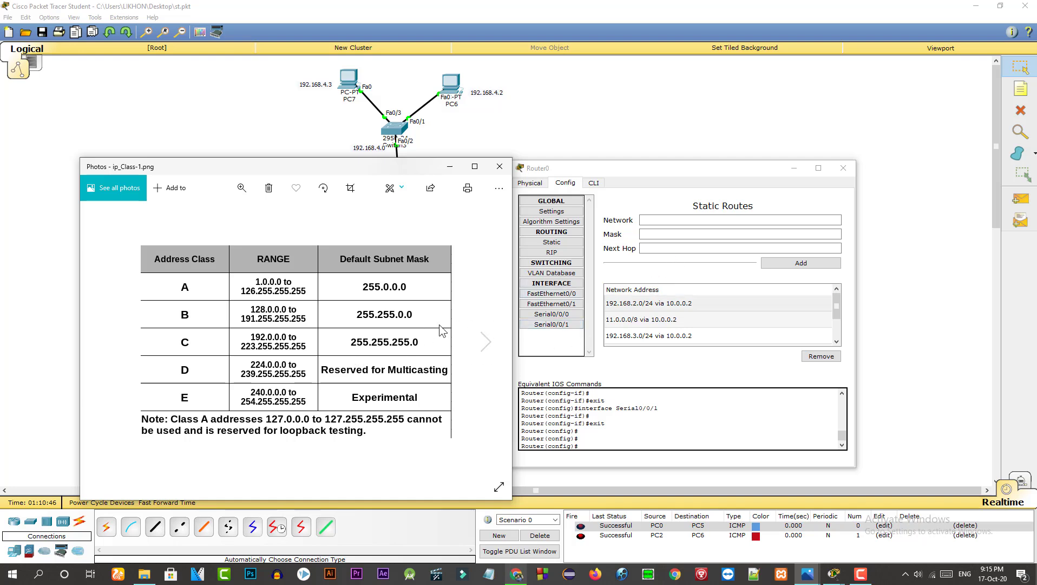
click(450, 166)
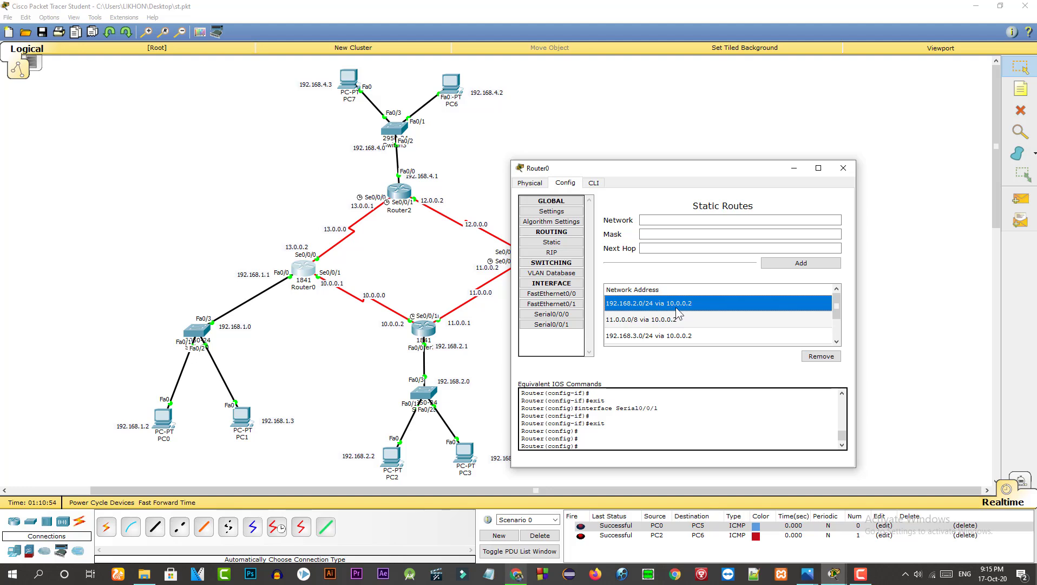
Step: Relate the 192.168.2.0/24 via 10.0.0.2 route to the Network, Mask and Next Hop entries of Router0's static routes
click(654, 248)
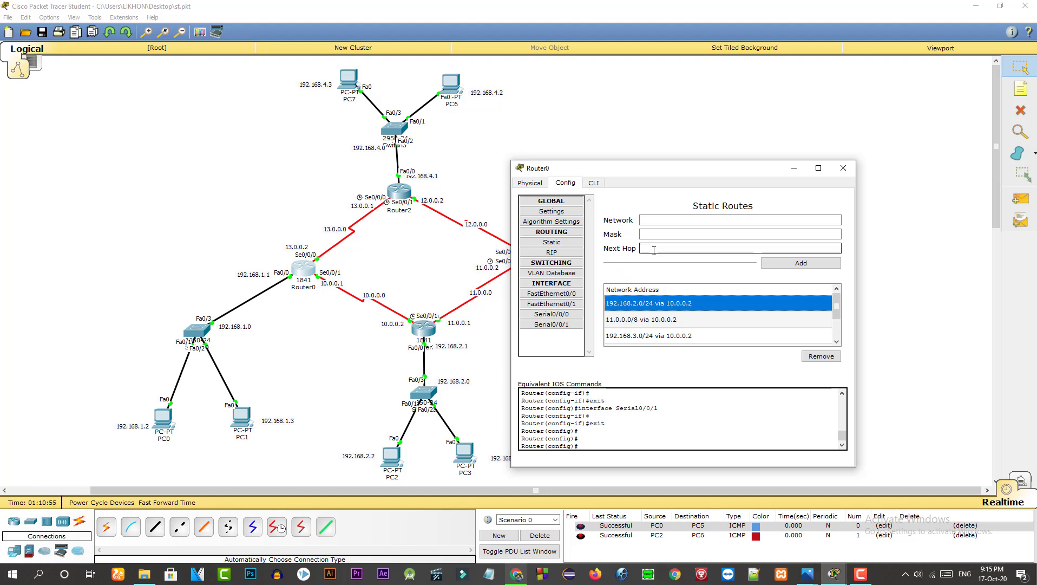
click(692, 302)
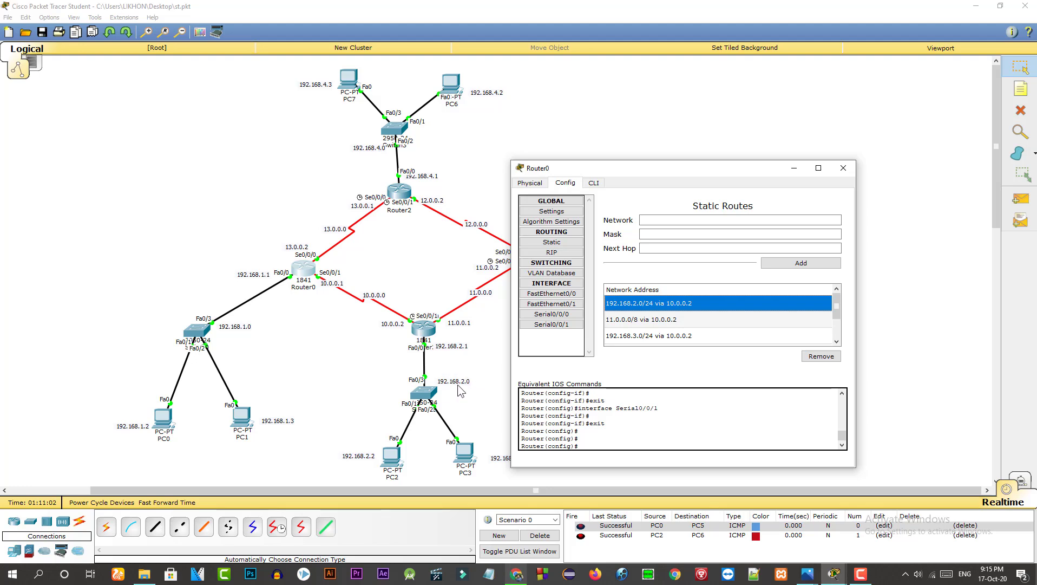
click(680, 217)
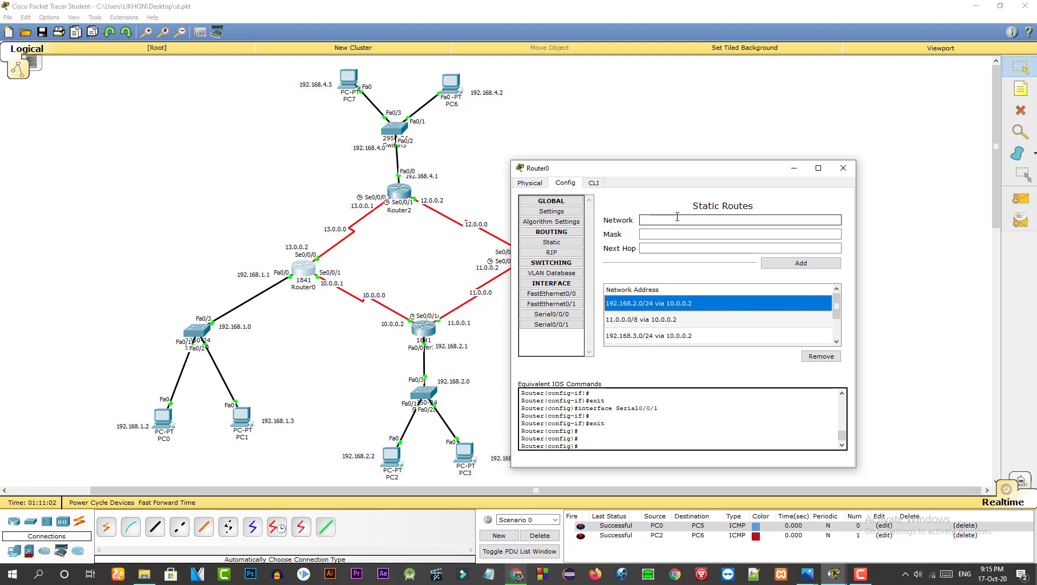
click(671, 232)
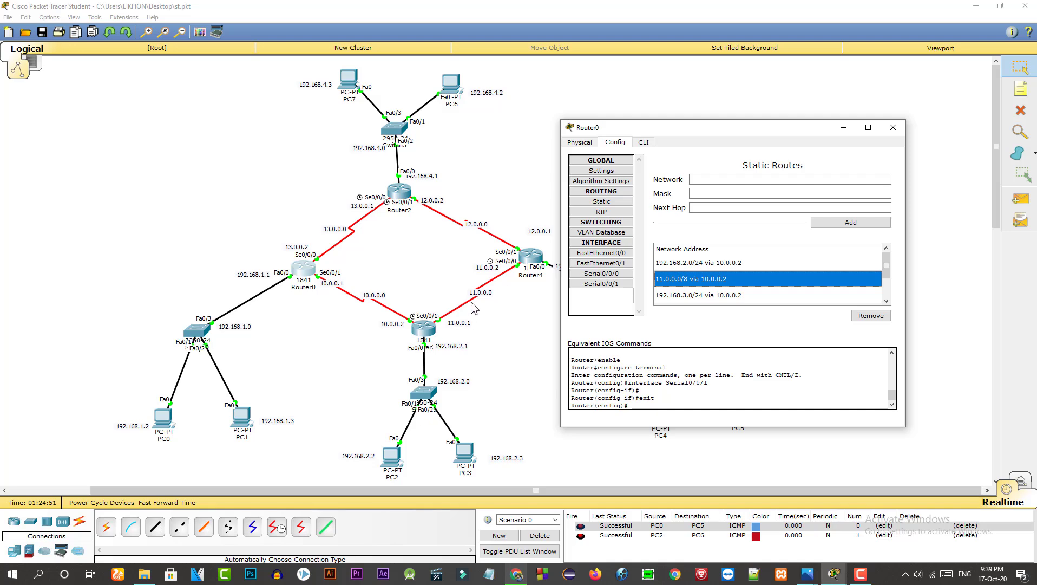
Step: Compare the mask of Router0's 11.0.0.0/8 static route with the address class table in ip_Class-1.png
click(807, 574)
click(857, 517)
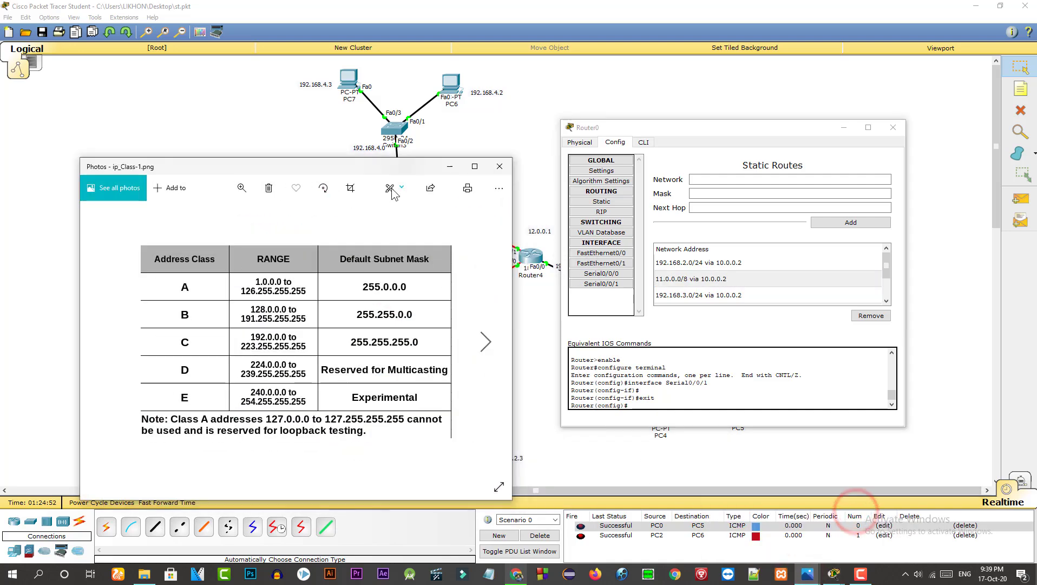
drag(386, 172, 305, 184)
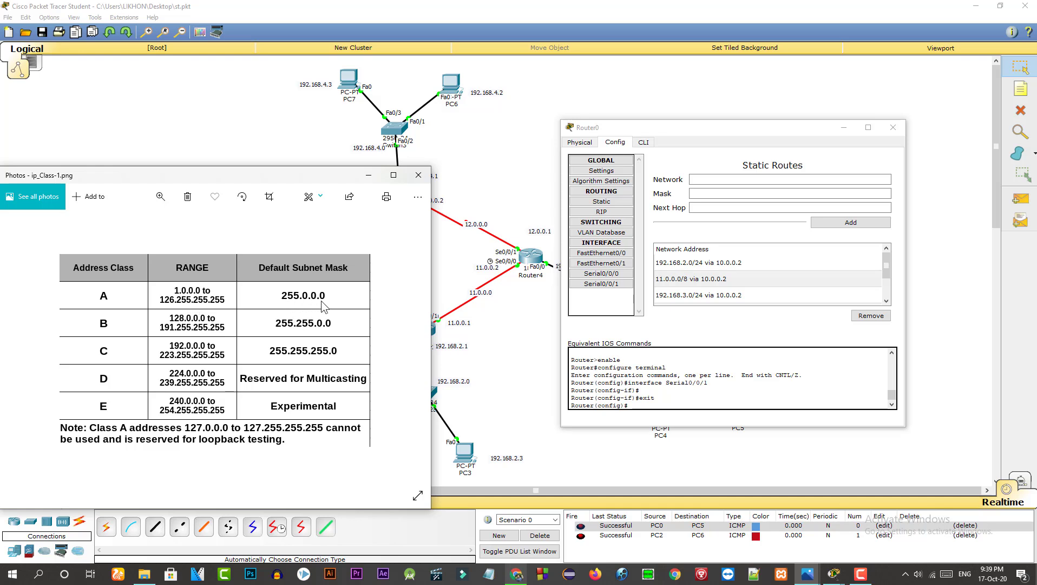
click(709, 196)
click(368, 174)
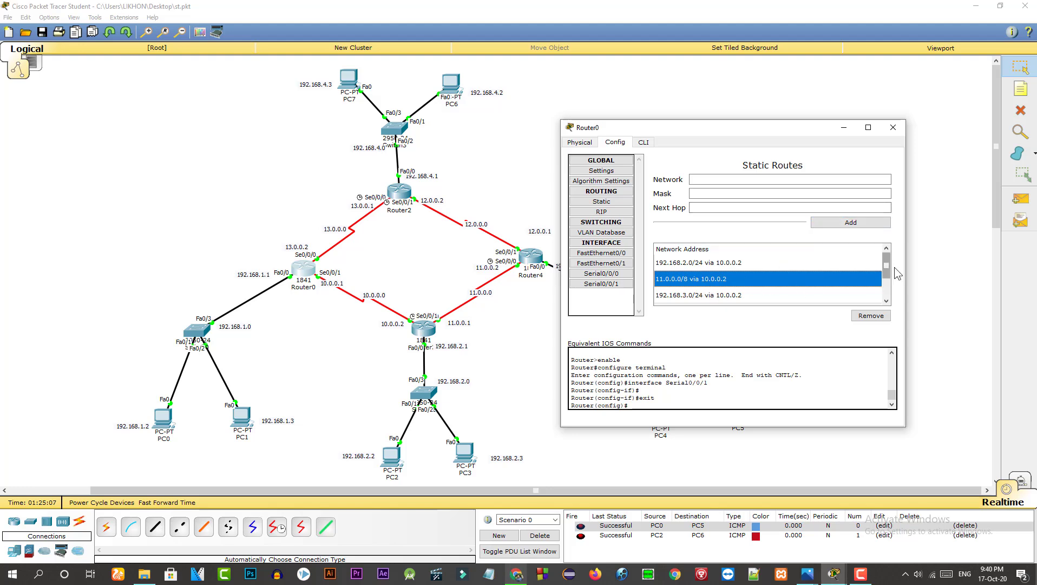
Step: Examine Router0's 192.168.3.0/24 static route beside the topology, matching it to the 192.168.3.0 network label behind Router4
drag(888, 266, 885, 278)
click(720, 278)
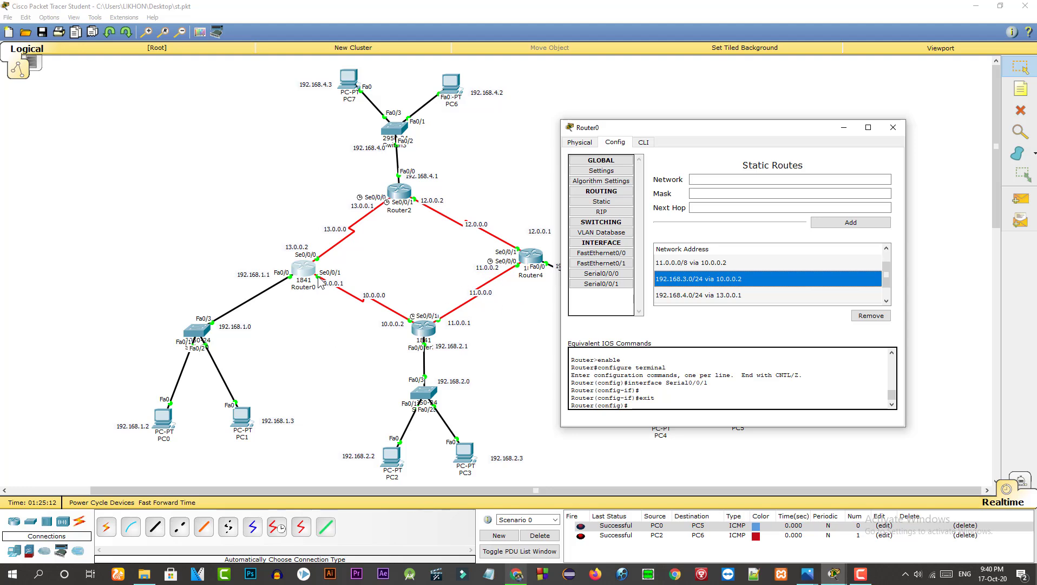
drag(732, 142, 166, 298)
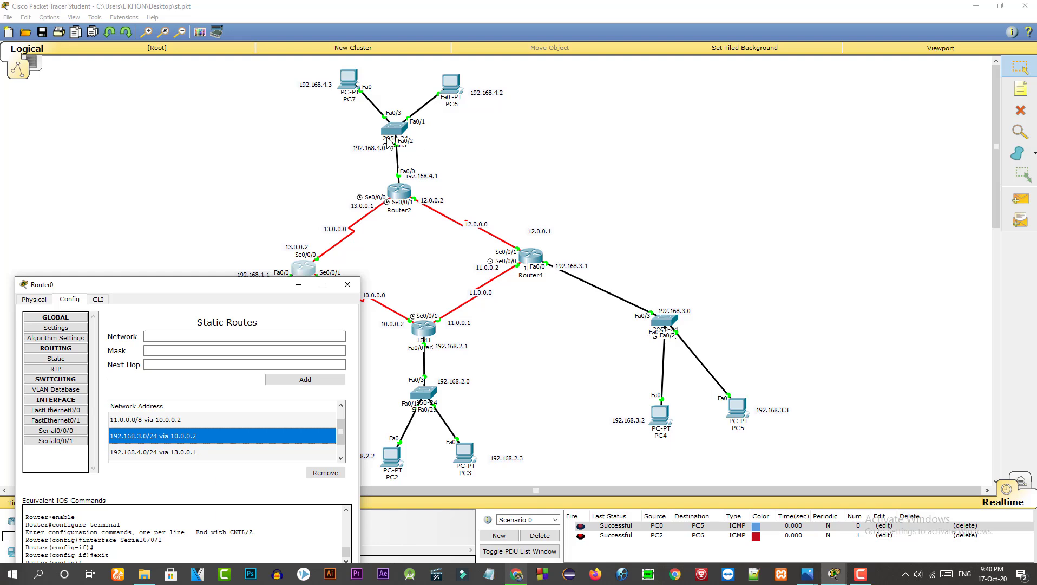
drag(242, 292, 234, 161)
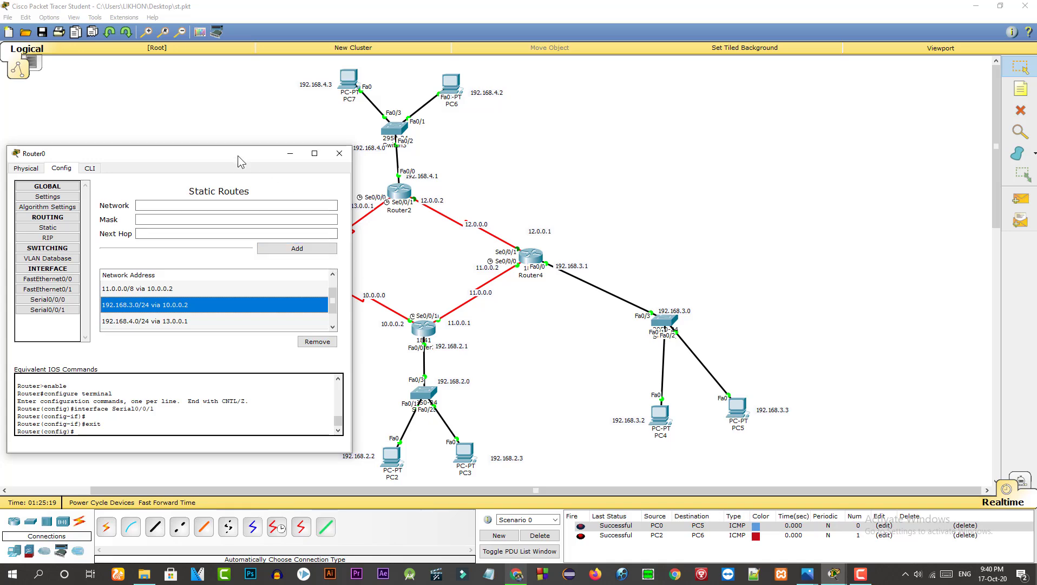
drag(241, 161, 228, 186)
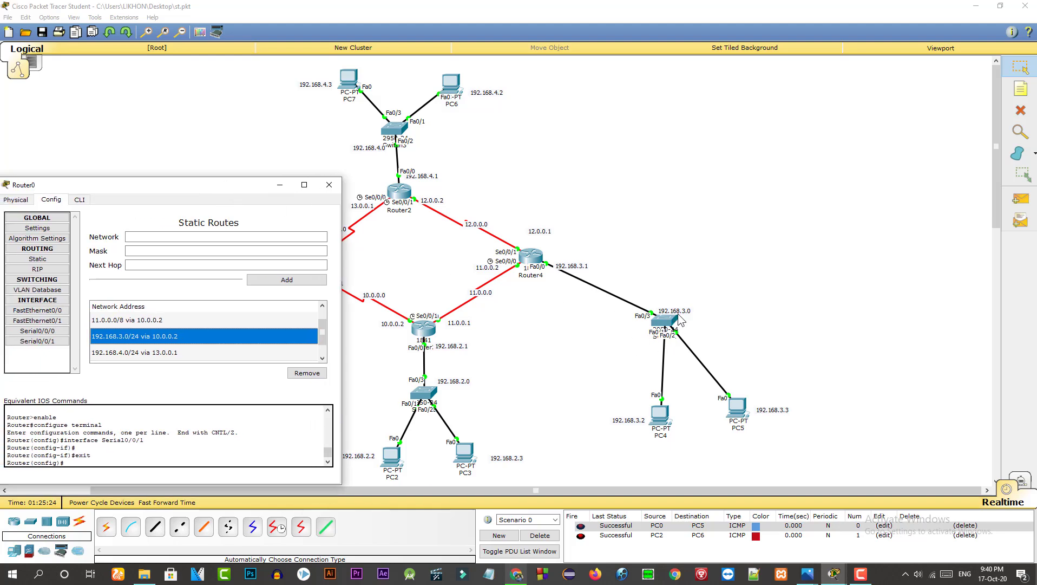
Step: Relate the 192.168.3.0/24 via 10.0.0.2 route to the Network, Mask and Next Hop entries of Router0's static routes
click(158, 237)
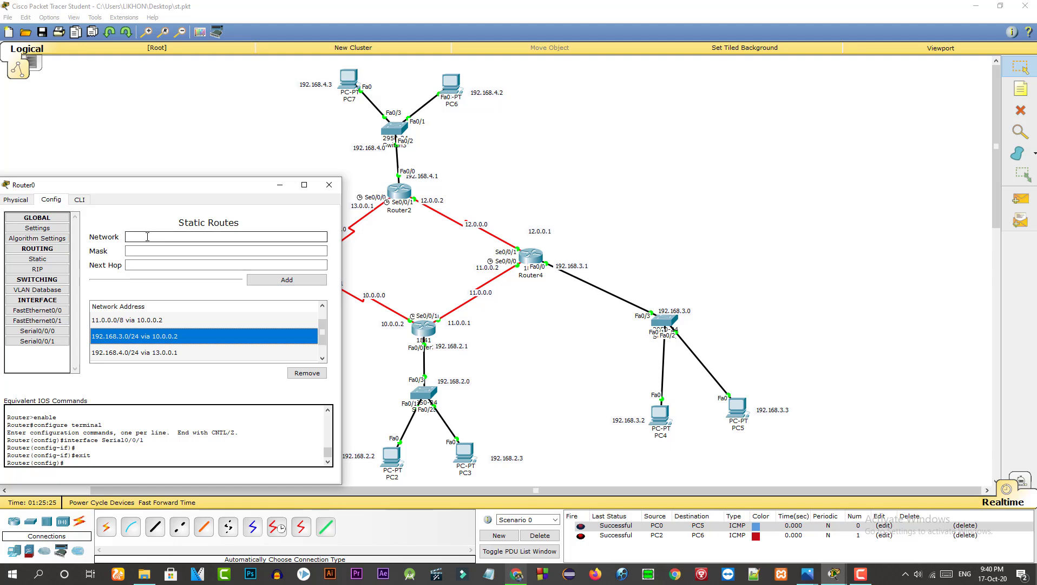
click(102, 338)
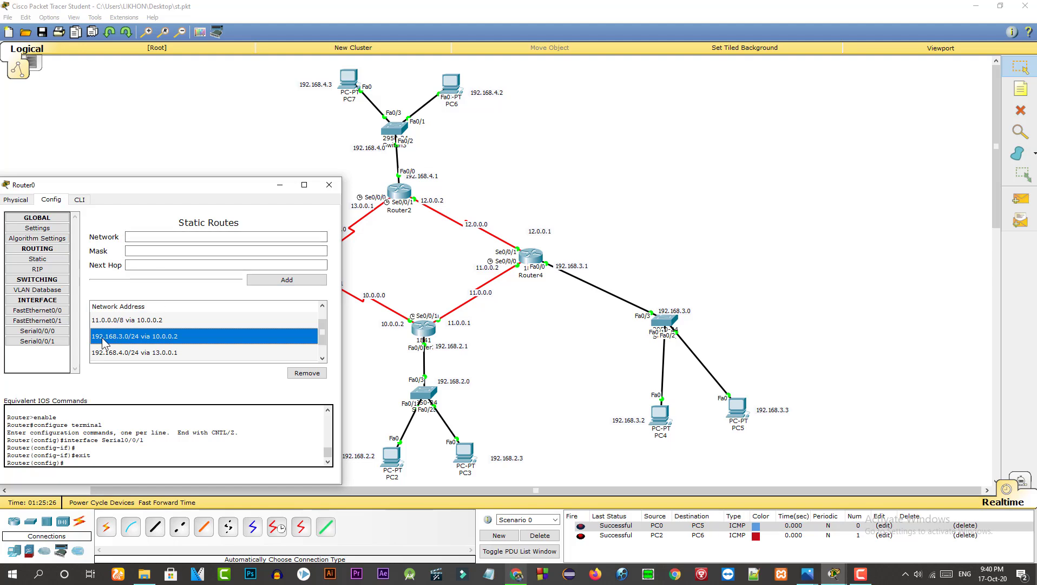
click(181, 249)
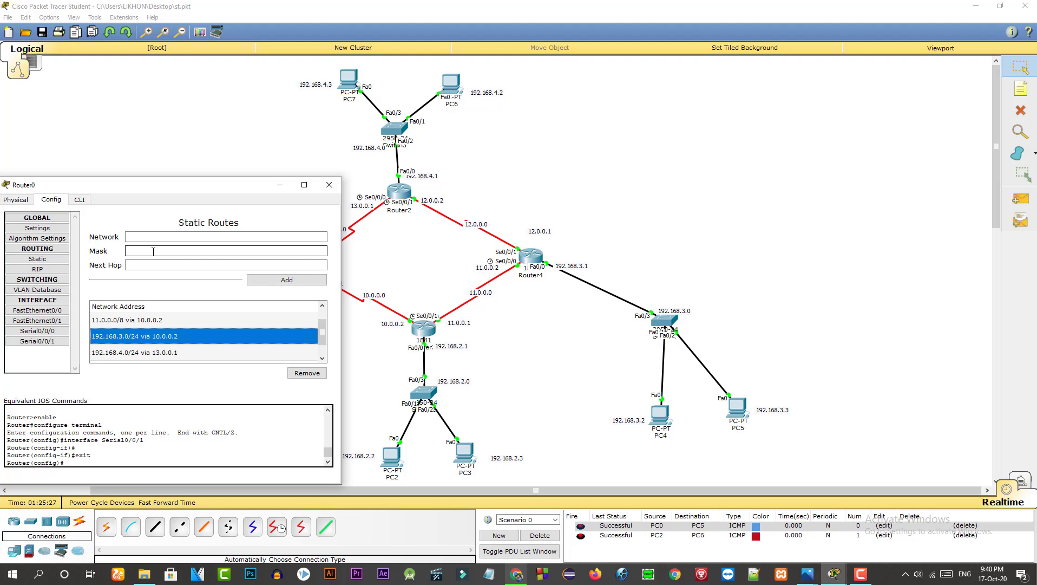
click(151, 265)
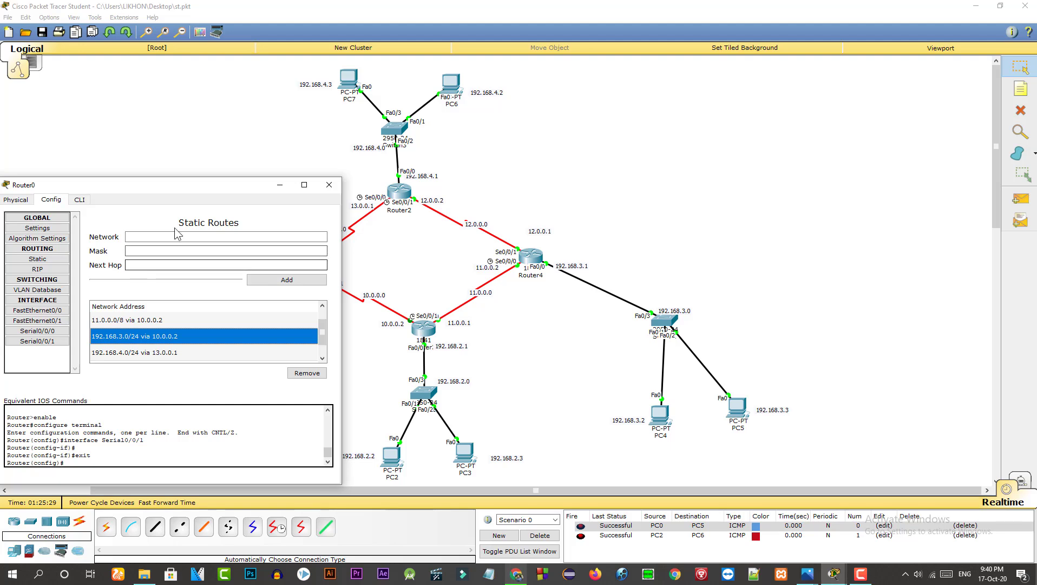
drag(189, 186, 748, 151)
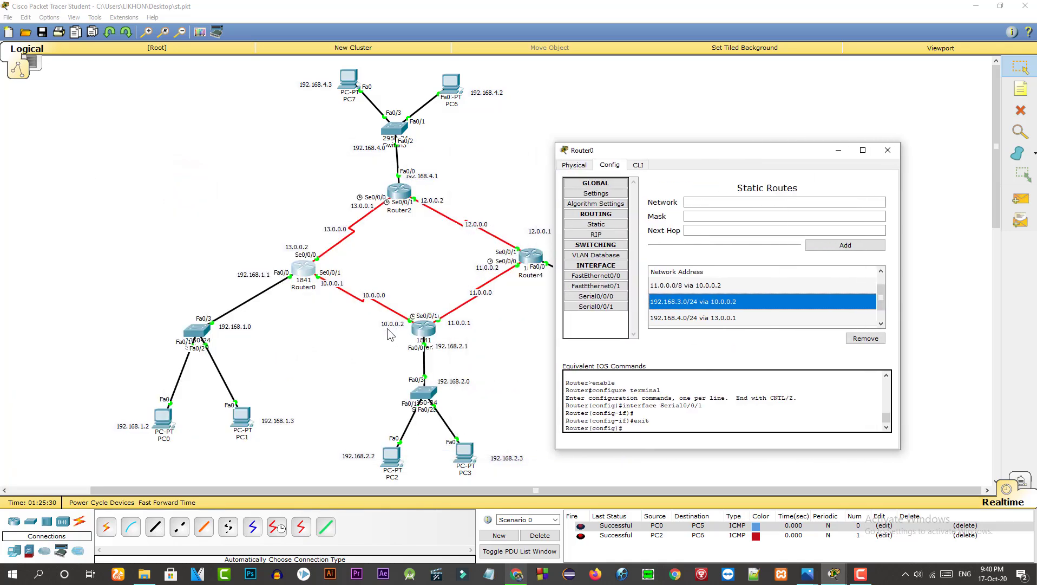
click(711, 233)
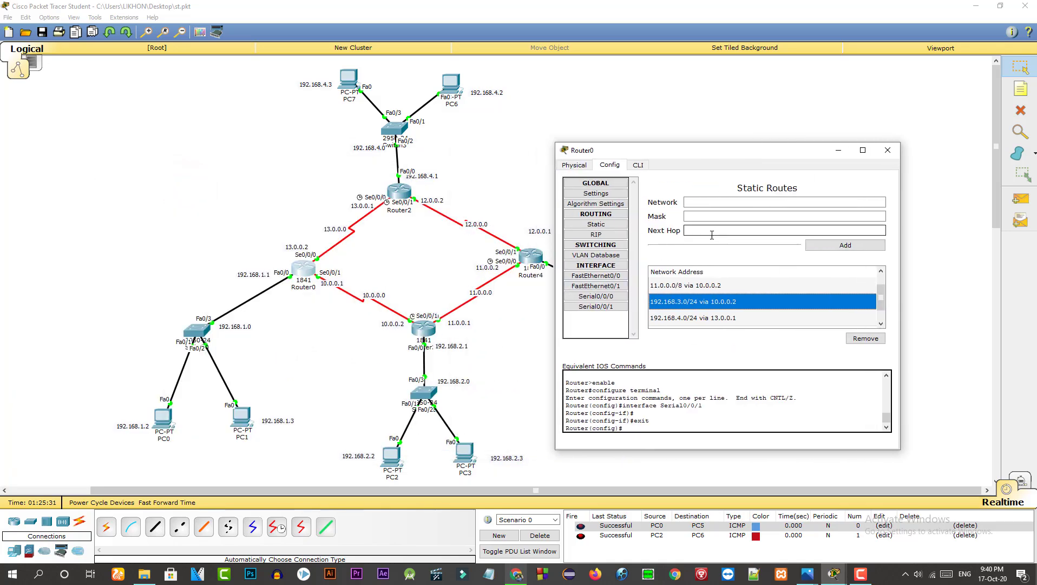
click(861, 247)
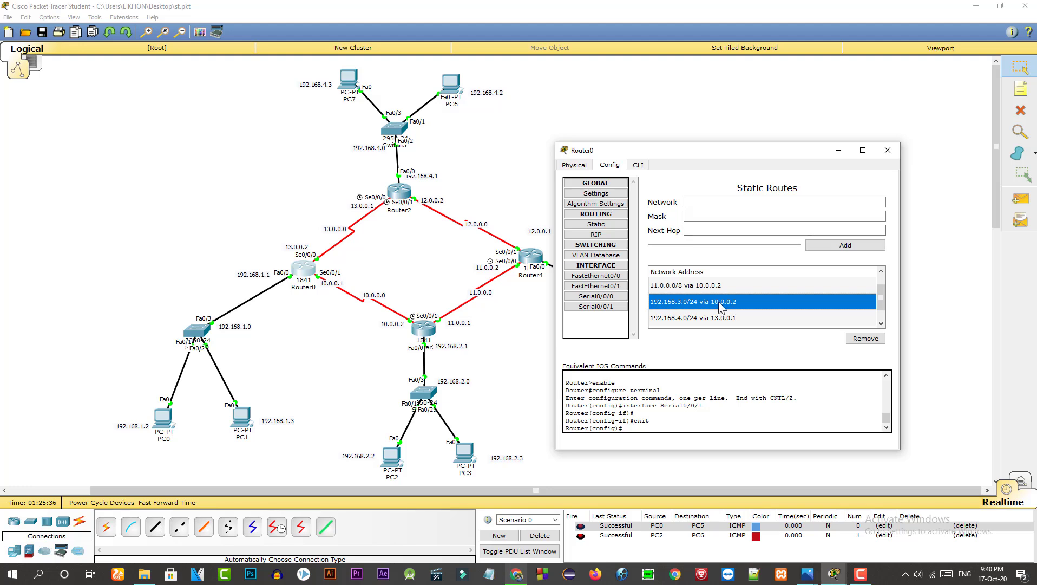
Step: Select Router0's 192.168.4.0/24 via 13.0.0.1 static route and compare it with the path through Router2 in the topology
drag(727, 150, 876, 133)
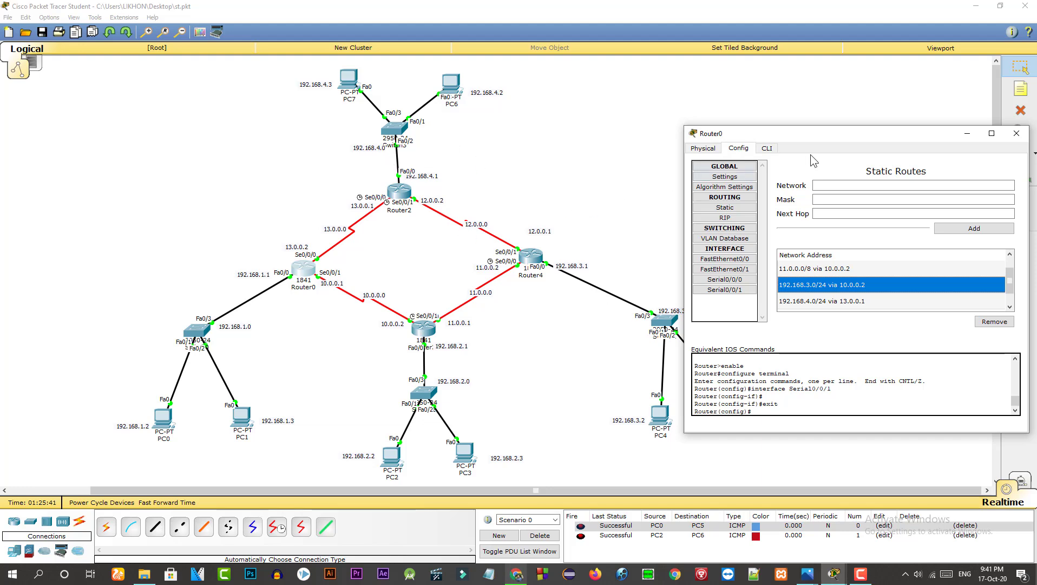
drag(819, 134, 681, 122)
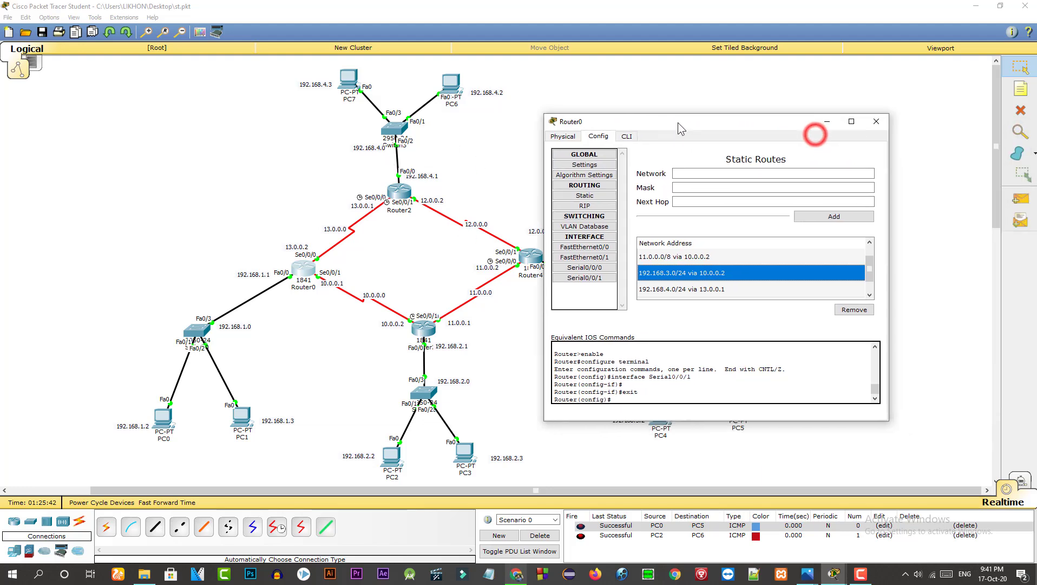
click(872, 268)
drag(872, 268, 874, 274)
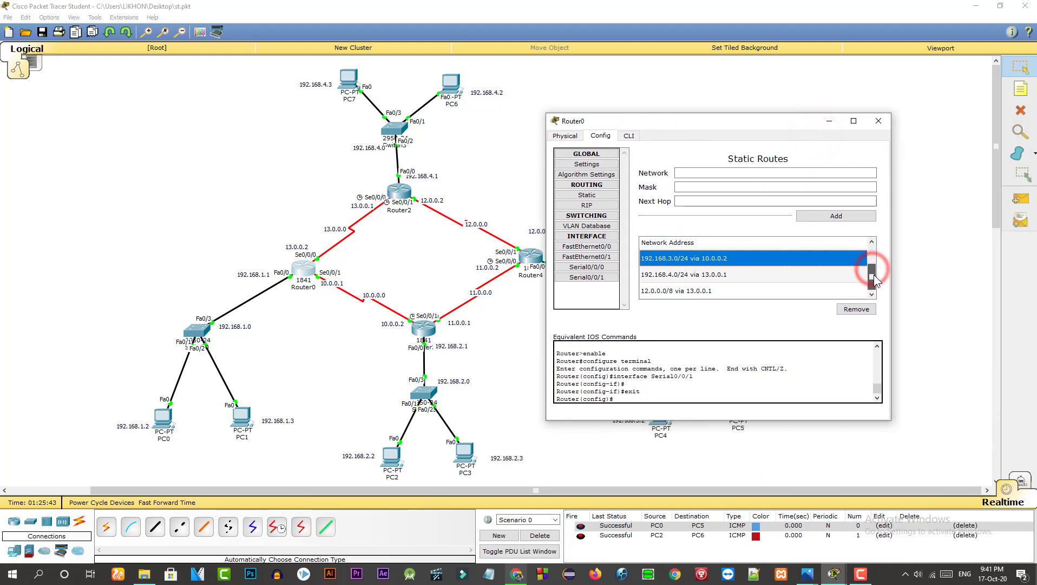
click(730, 276)
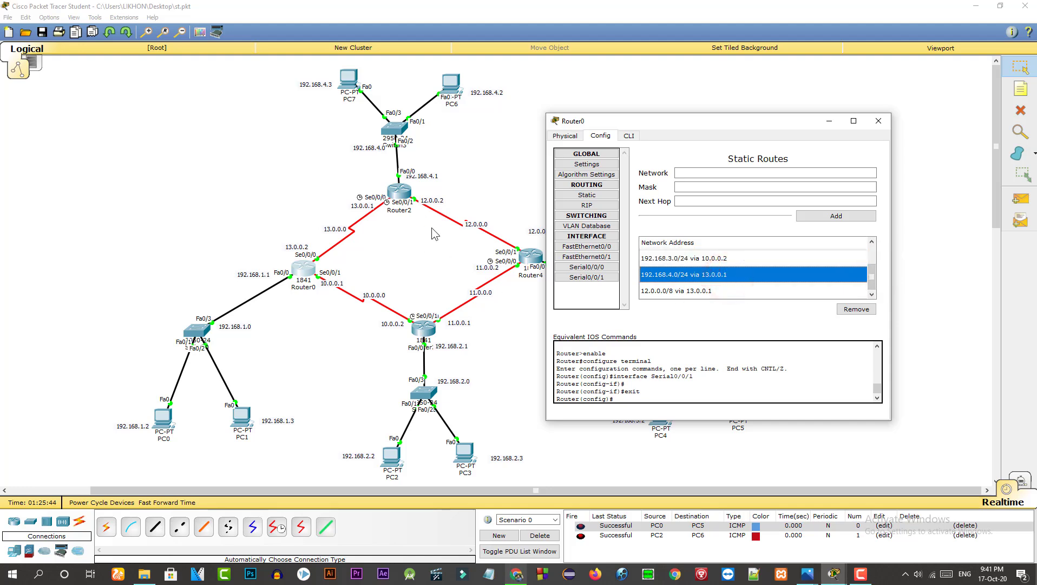
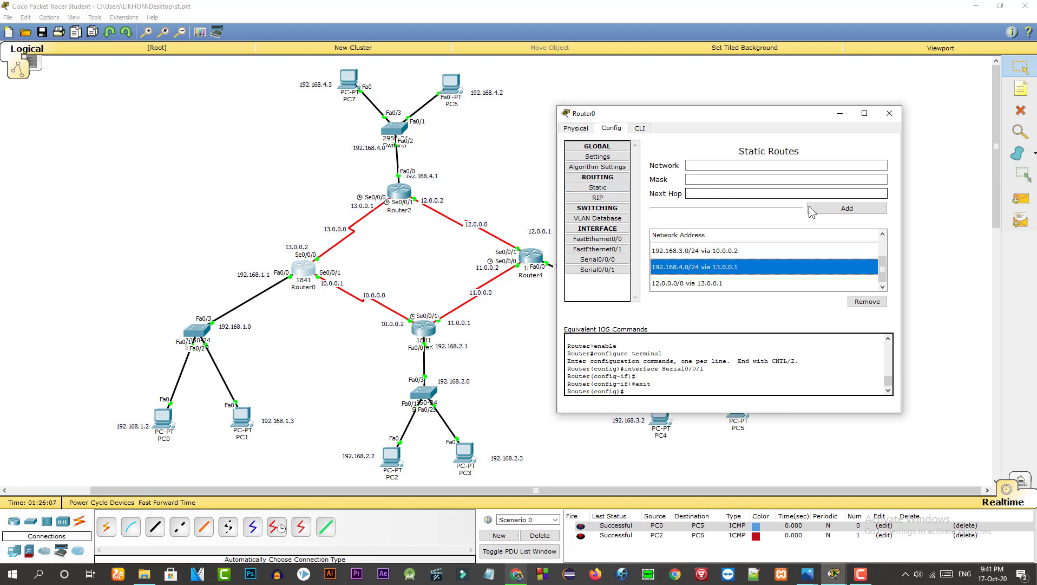
Step: Relate the 192.168.4.0/24 via 13.0.0.1 route to the Network, Mask and Next Hop entries of Router0's static routes
click(744, 268)
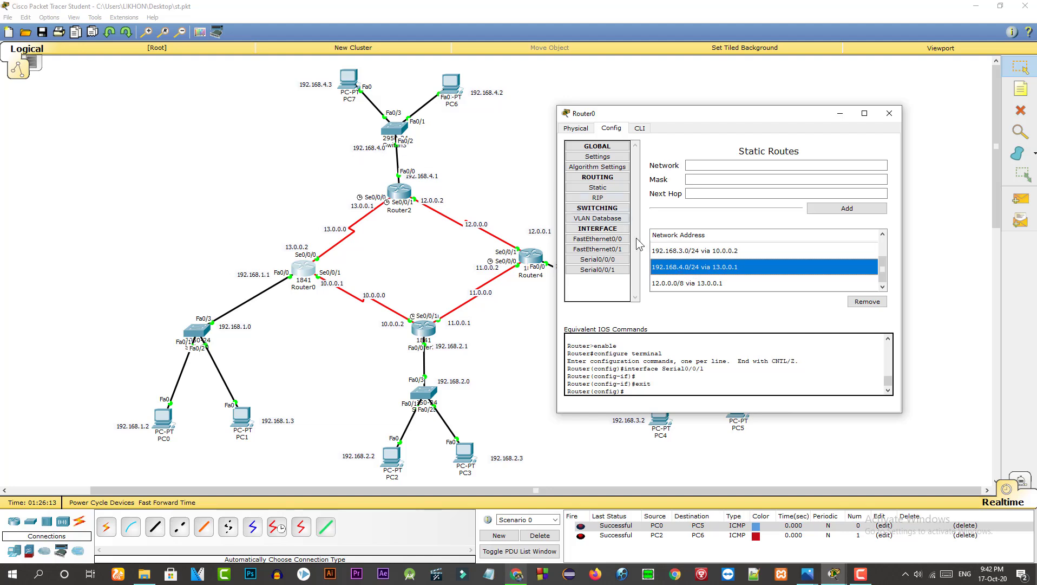
click(691, 164)
click(703, 180)
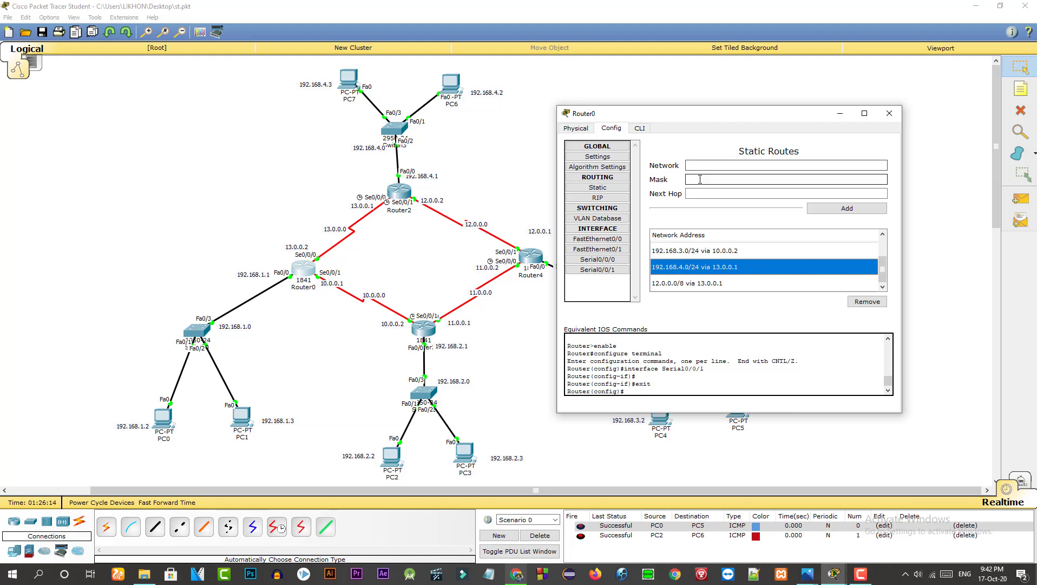
click(699, 192)
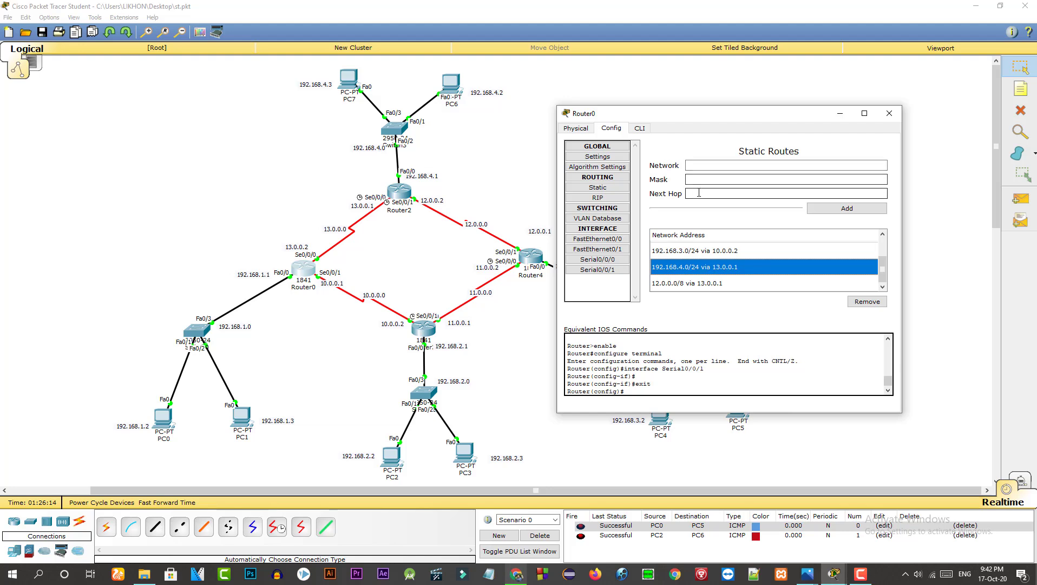
click(838, 208)
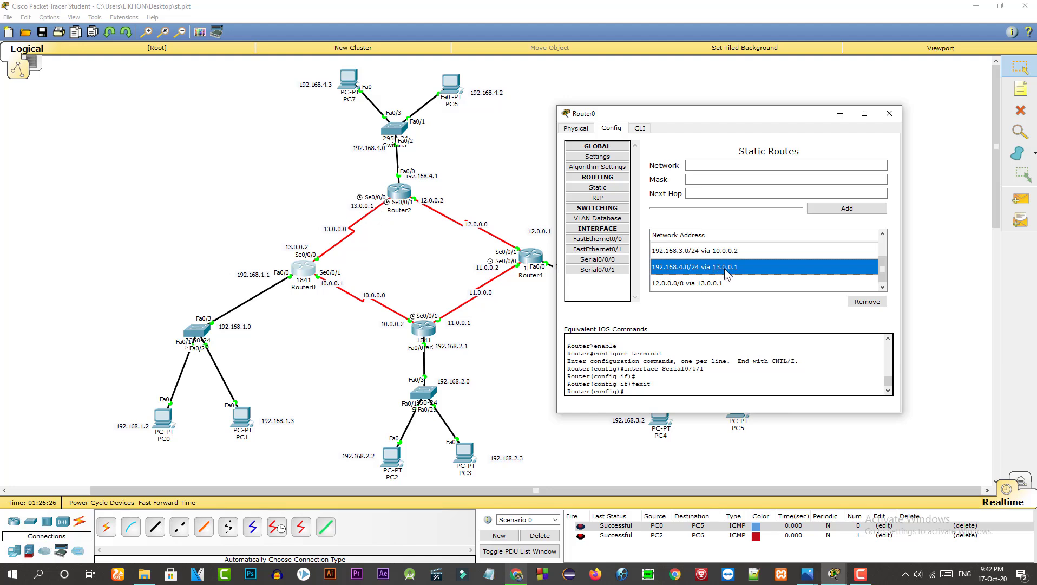
Step: Review Router0's 12.0.0.0/8 via 13.0.0.1 static route and close Router0's configuration
click(732, 283)
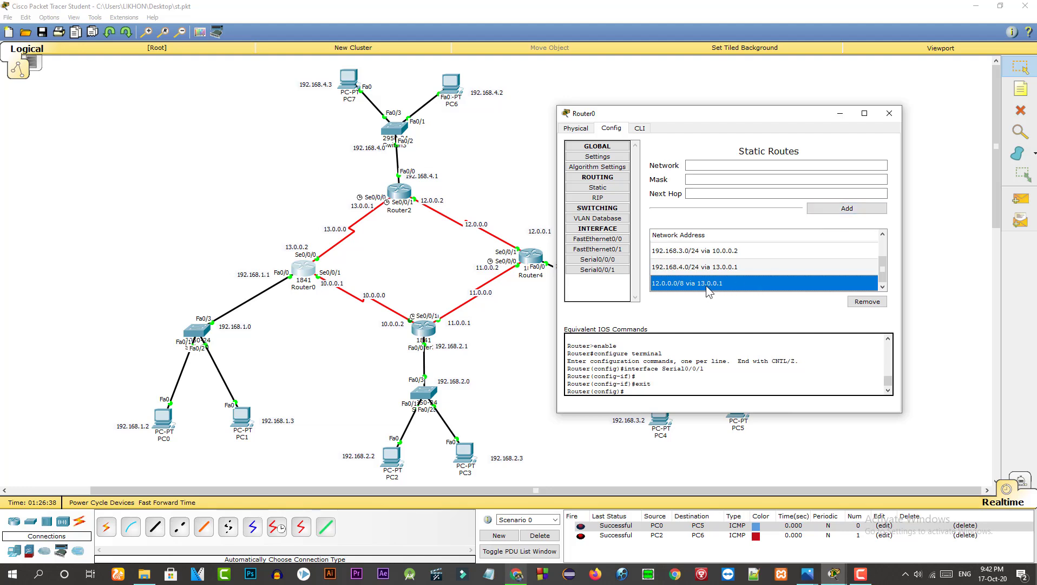
click(889, 113)
click(262, 230)
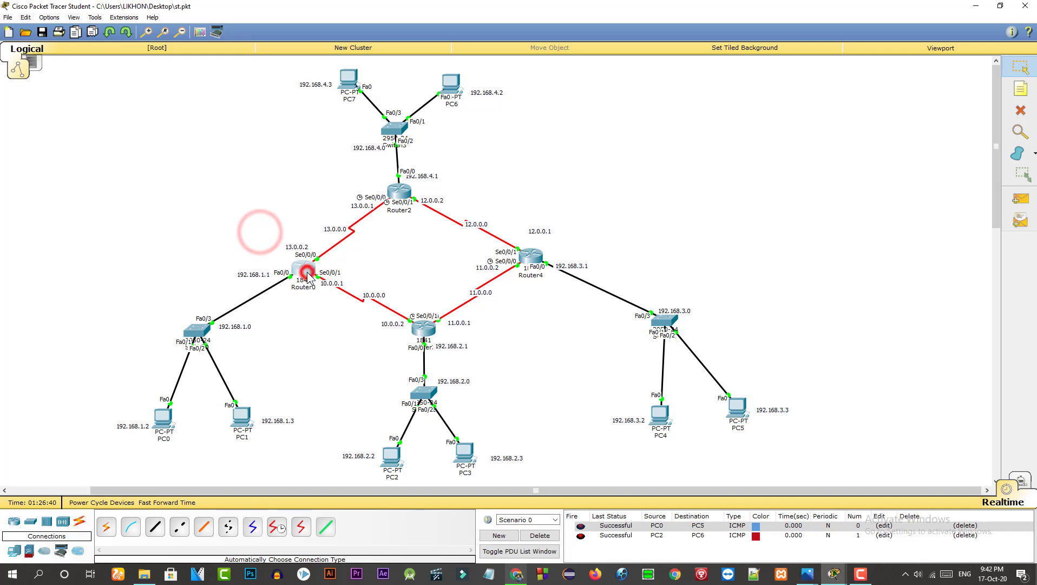
click(240, 190)
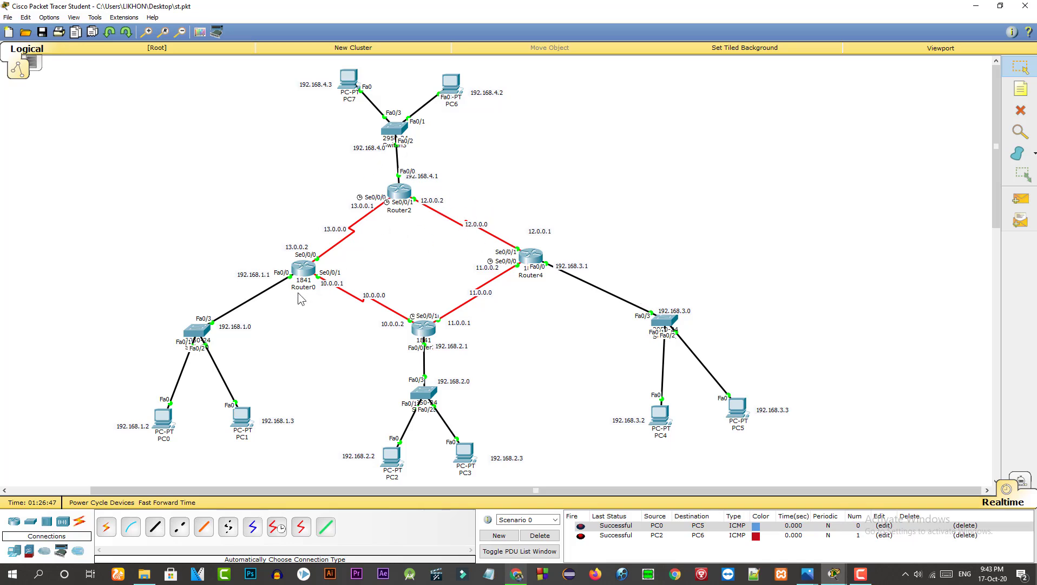
click(250, 209)
click(379, 271)
click(329, 287)
click(386, 262)
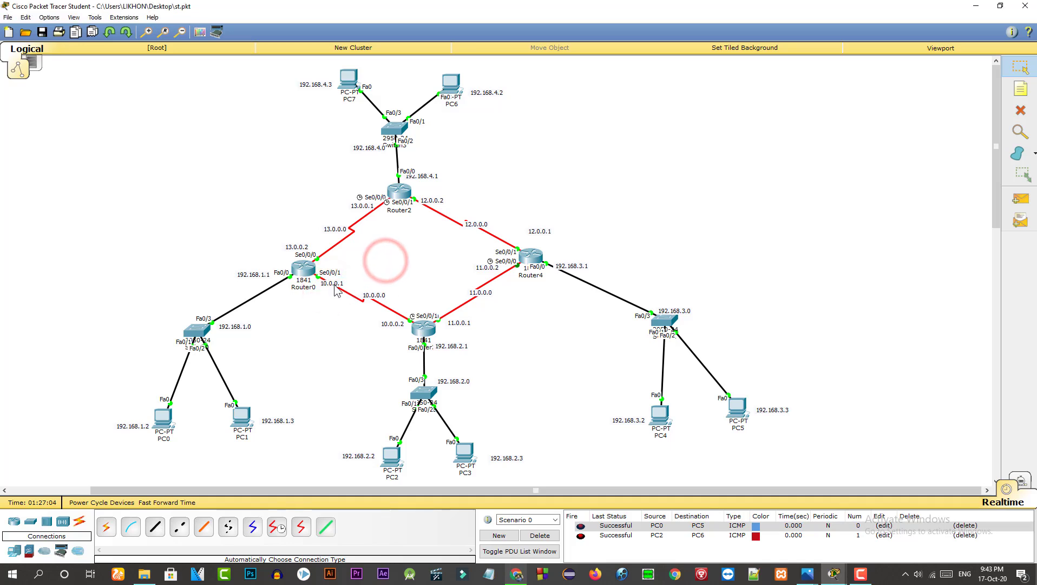
double_click(425, 328)
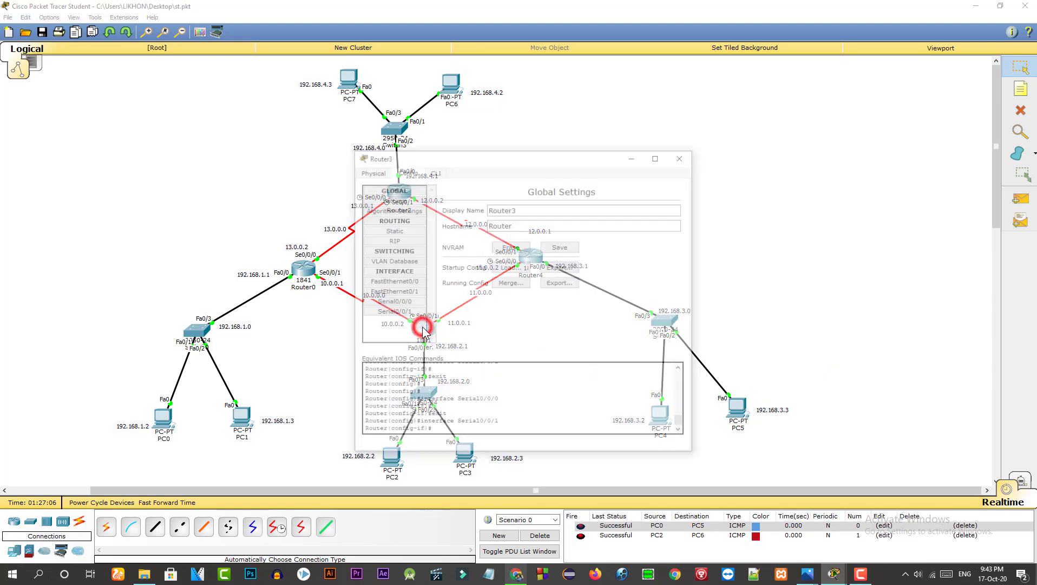
click(683, 156)
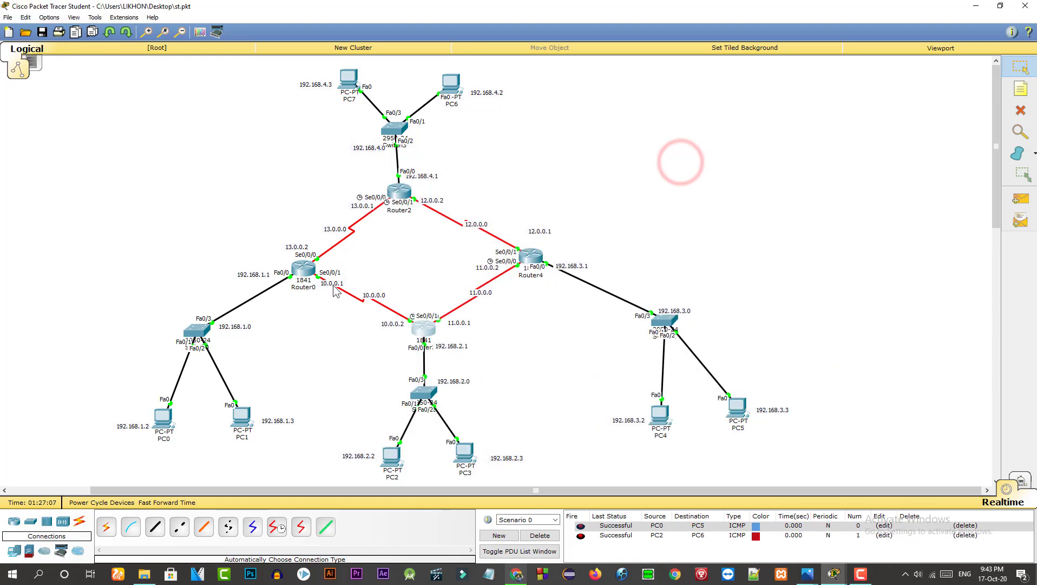
click(490, 268)
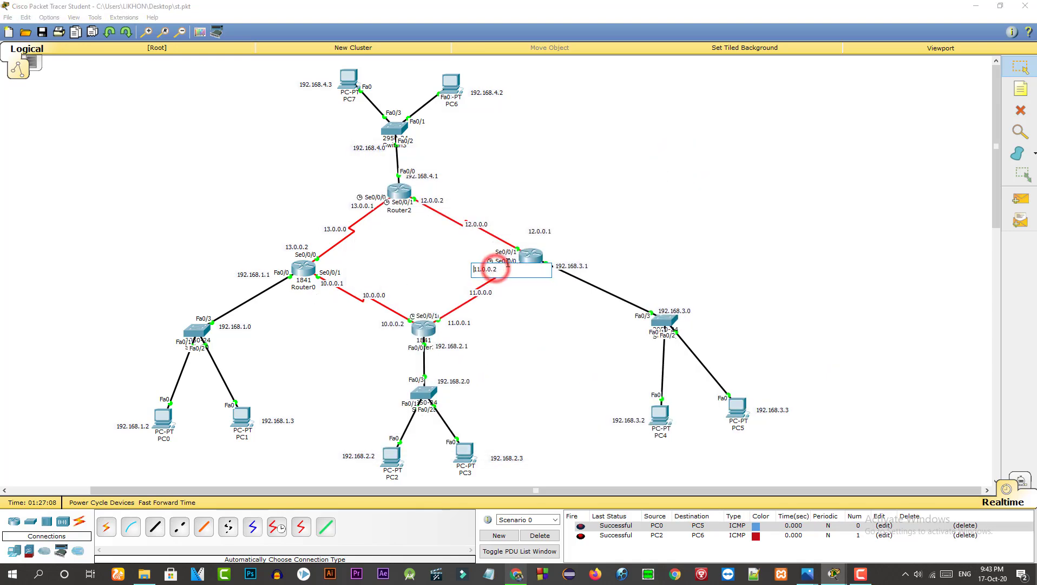
click(585, 186)
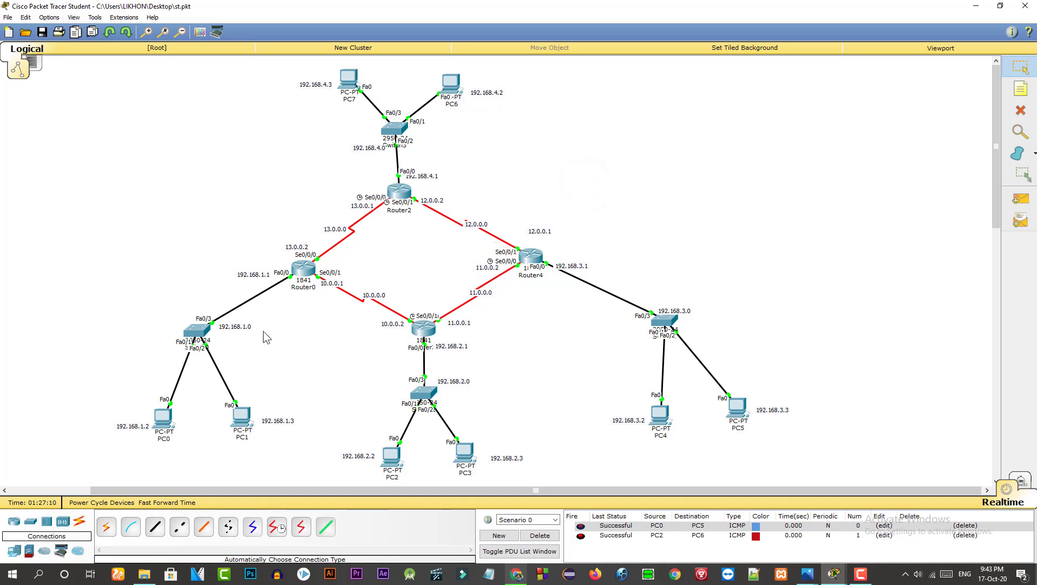
Step: Open Router3's static routes and place the window beside the topology
click(423, 331)
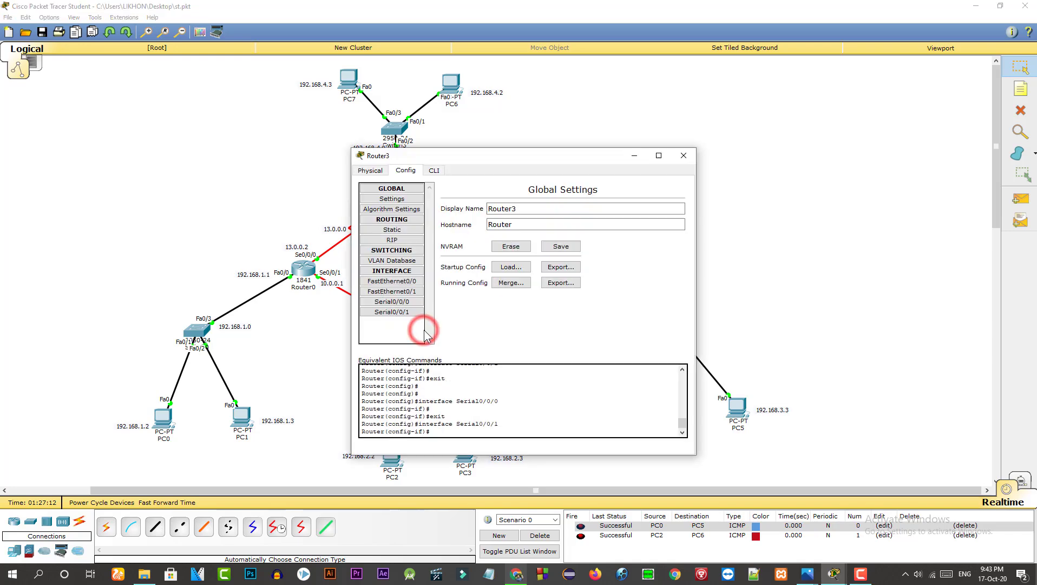
drag(510, 156, 667, 145)
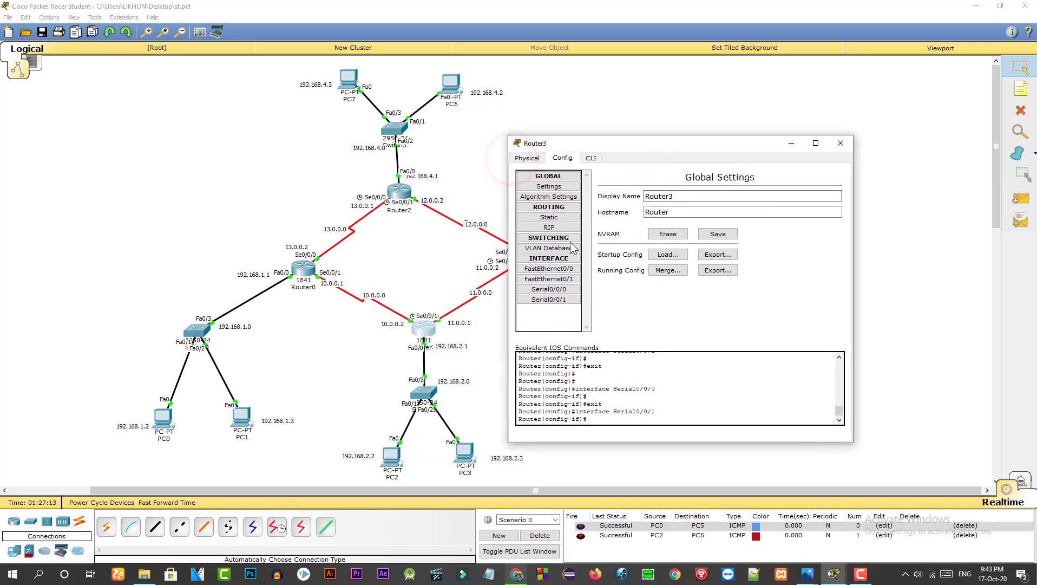
click(549, 217)
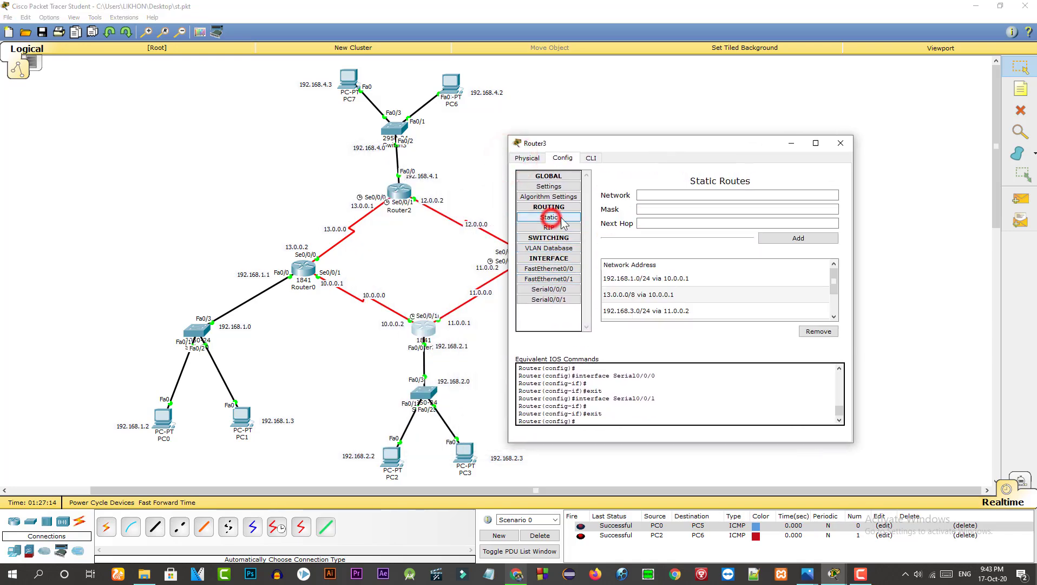
drag(640, 147, 666, 129)
Step: Relate Router3's 192.168.1.0/24 via 10.0.0.1 static route to its Next Hop entry and the topology labels
click(691, 260)
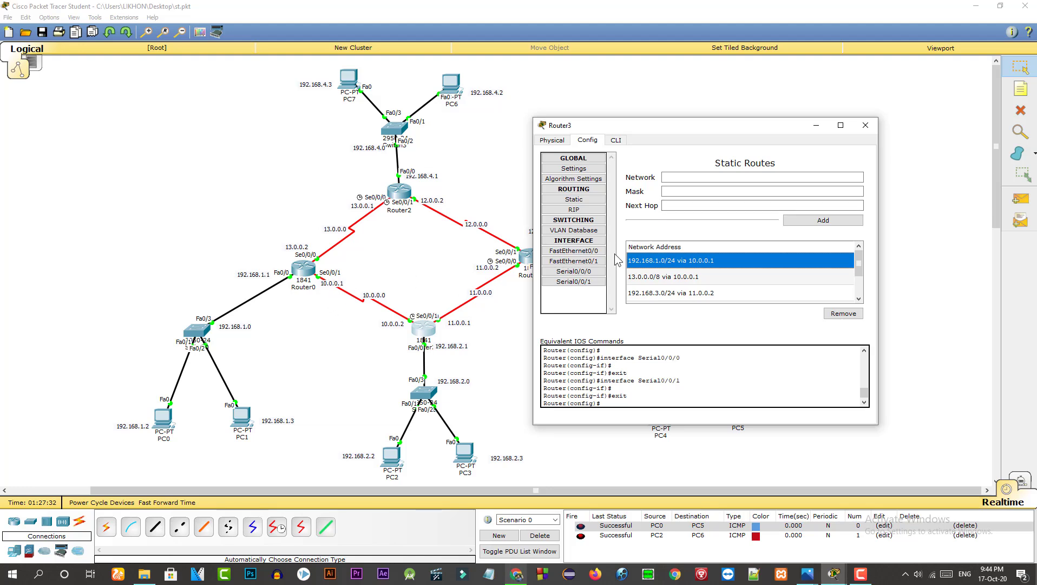
click(690, 207)
click(818, 221)
Step: Relate Router3's 13.0.0.0/8 via 10.0.0.1 static route to the topology and the Network, Mask and Next Hop entries
click(731, 278)
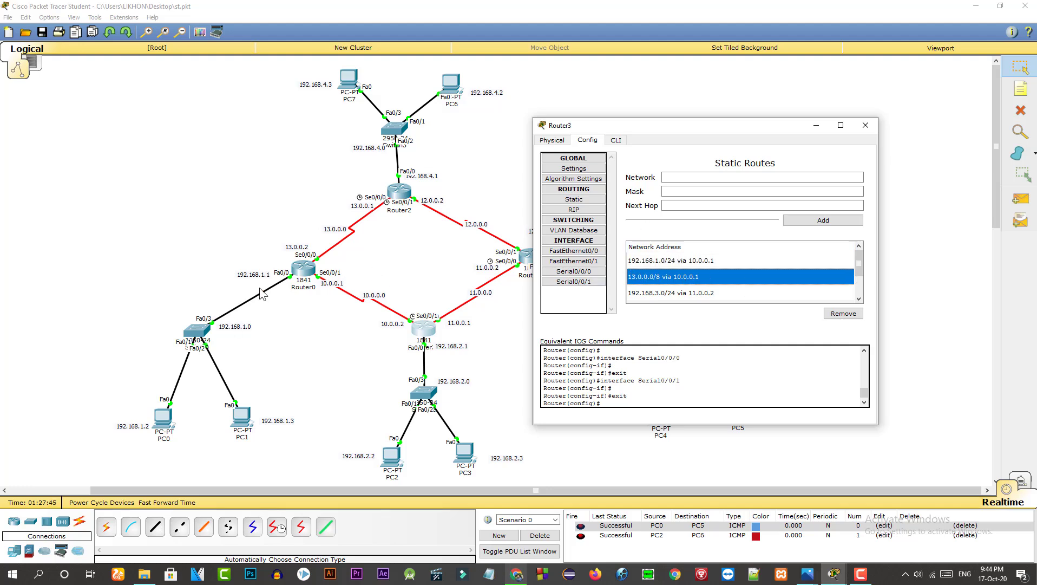
click(330, 223)
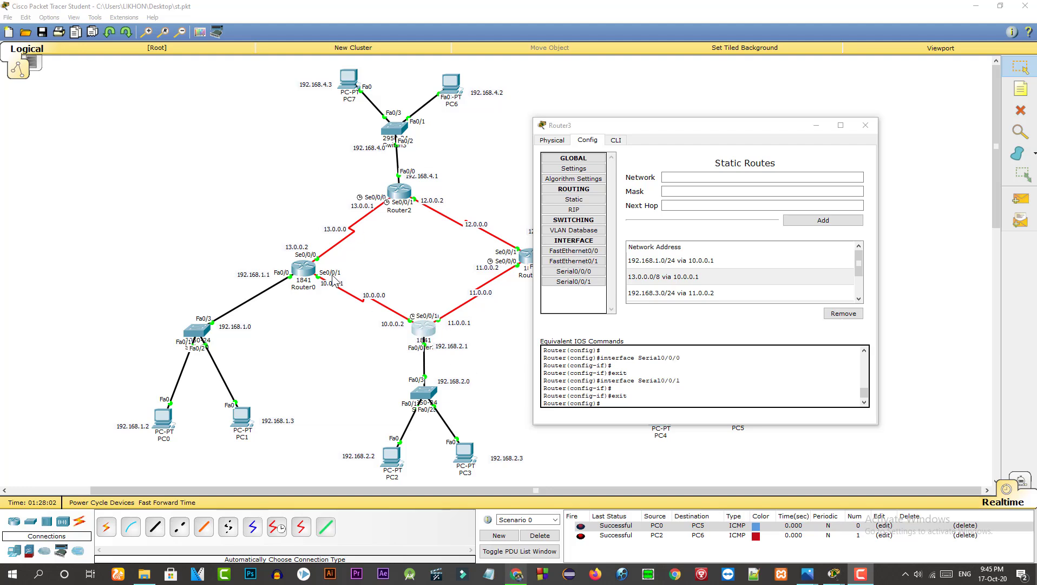
click(686, 177)
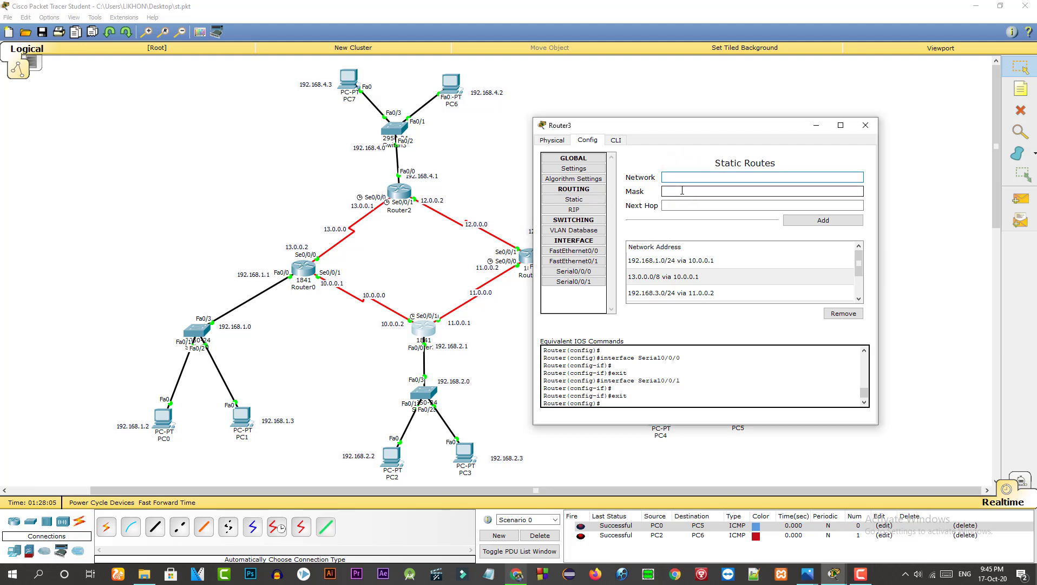
click(681, 190)
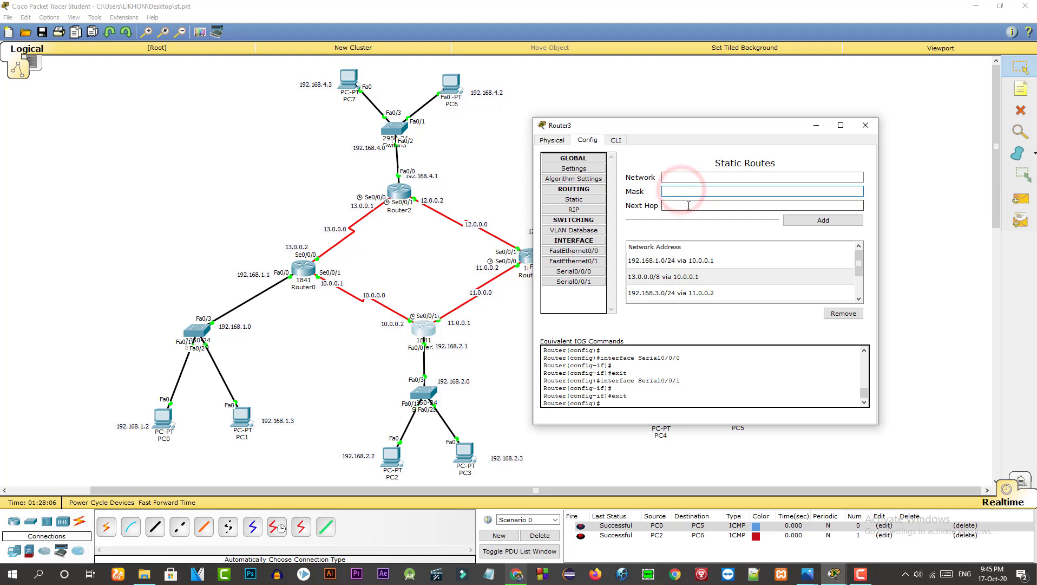
click(681, 207)
click(706, 276)
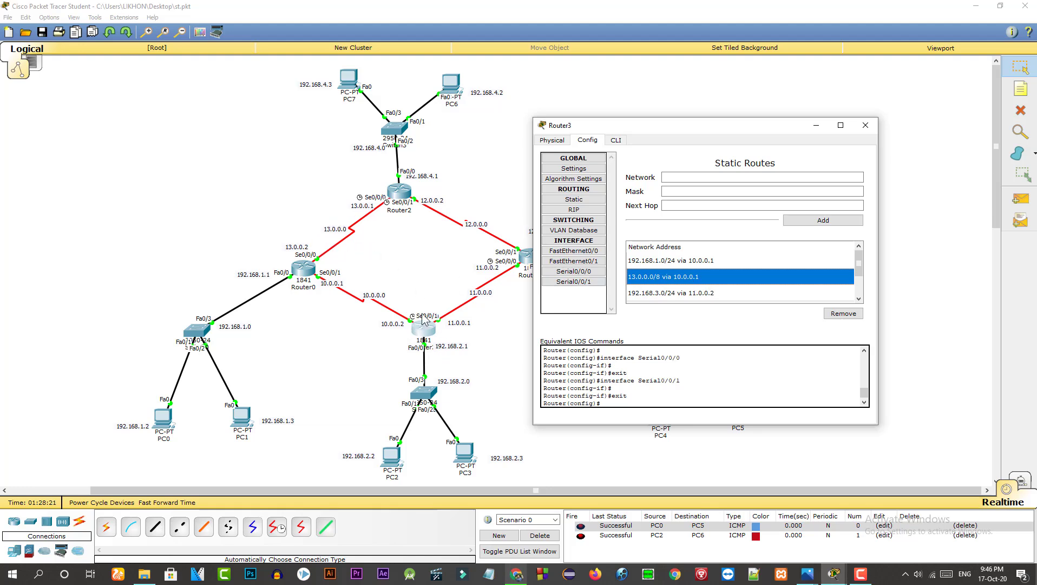
Step: Relate Router3's 192.168.3.0/24 via 11.0.0.2 static route to its Network, Mask and Next Hop entries, with the window moved clear of Router4's LAN
click(679, 289)
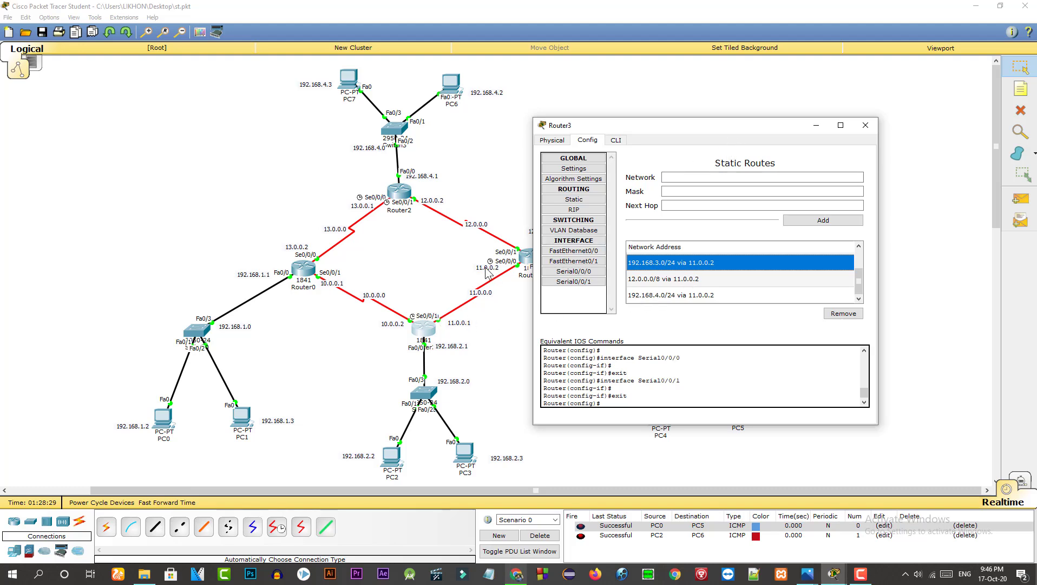
drag(687, 131, 184, 139)
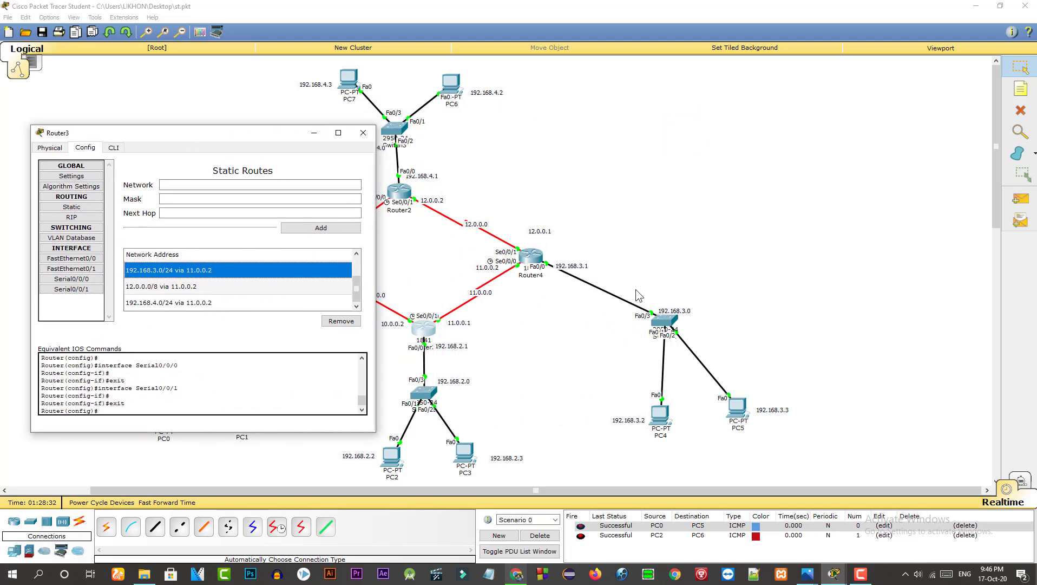
click(192, 184)
click(188, 198)
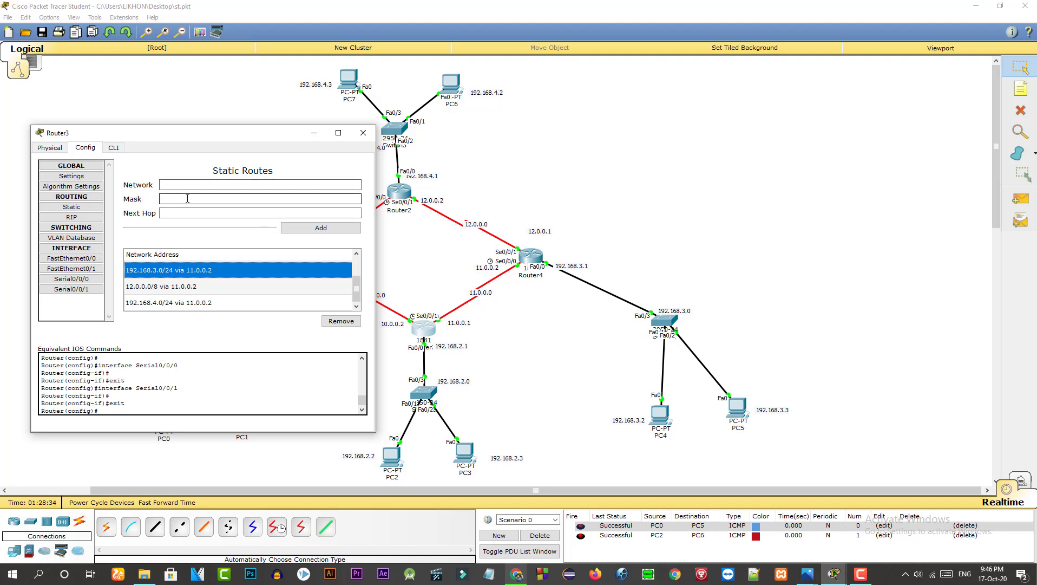
click(177, 215)
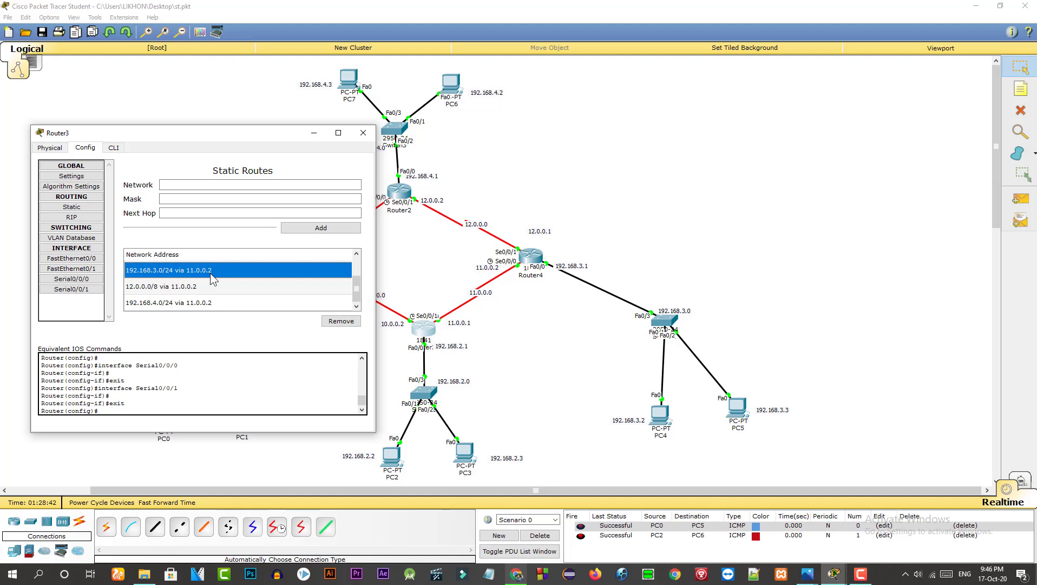
Step: Select Router3's 12.0.0.0/8 via 11.0.0.2 static route and place the ip_Class-1.png address class table beside its window
click(219, 286)
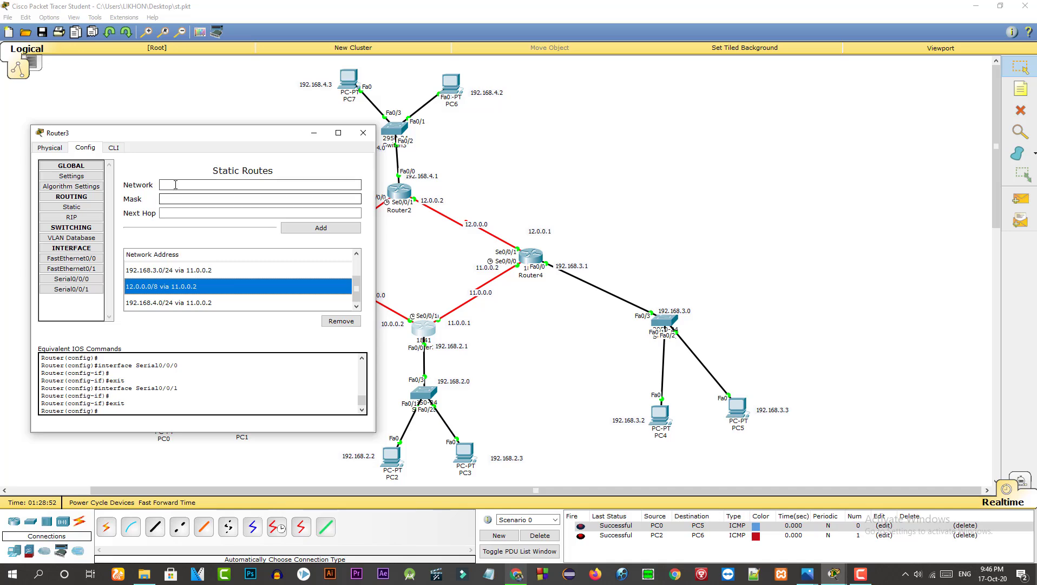
click(807, 573)
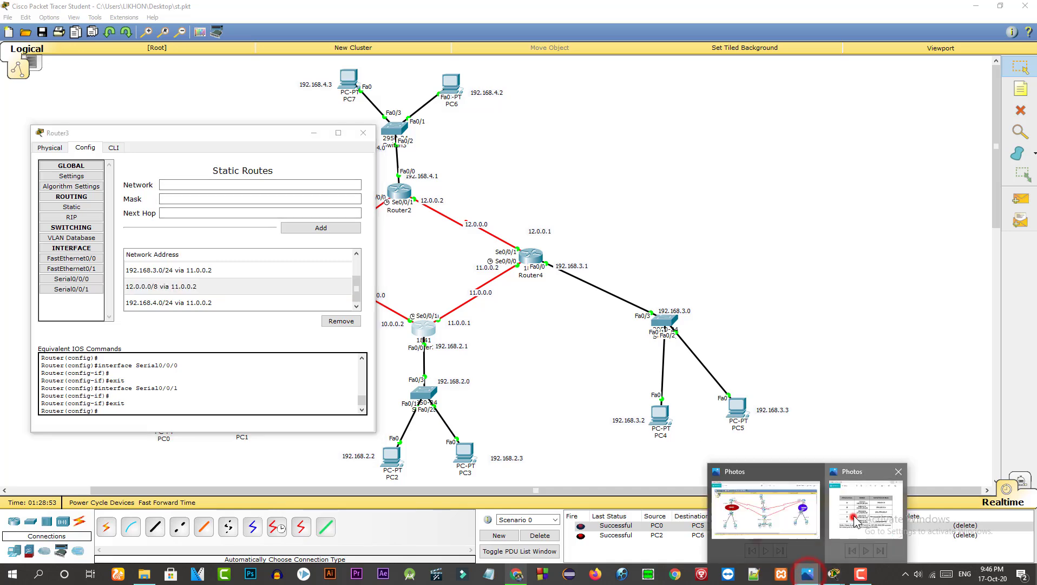
click(865, 515)
drag(270, 175, 762, 160)
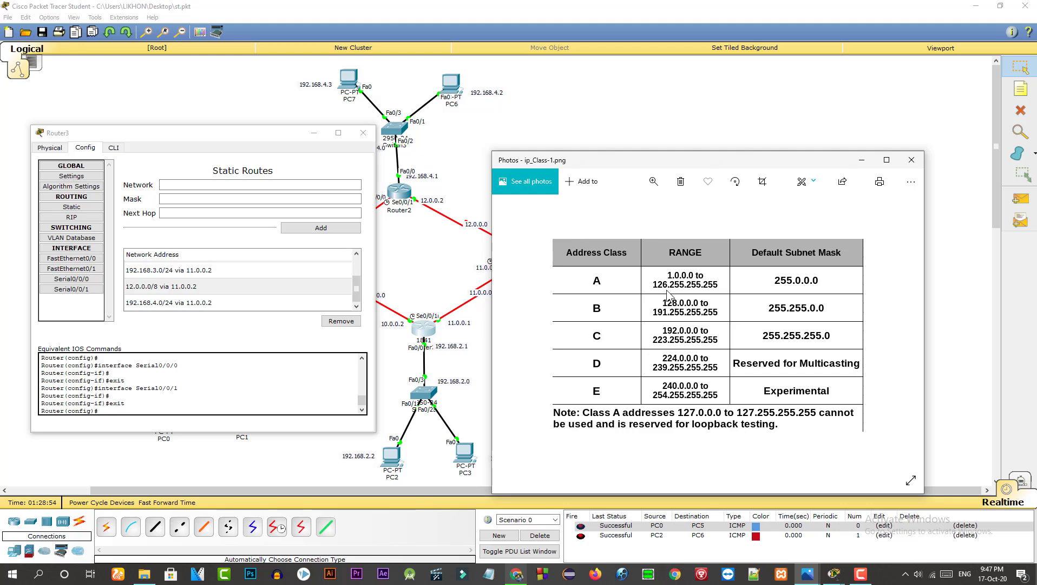
drag(678, 161, 776, 168)
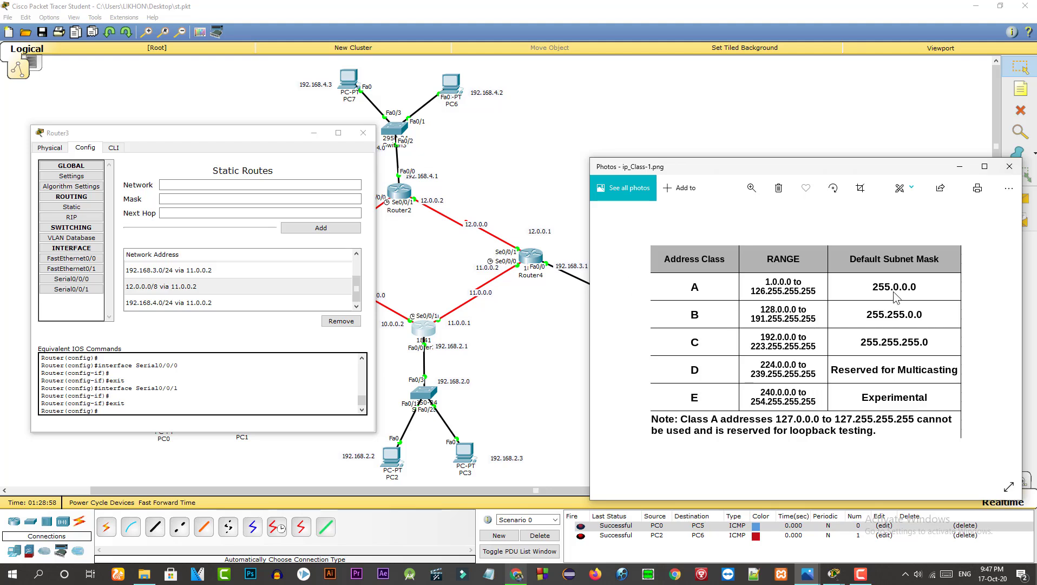
Step: Relate the class table's default subnet mask to the Mask and Next Hop entries of the 12.0.0.0/8 route, and minimize the image
click(188, 200)
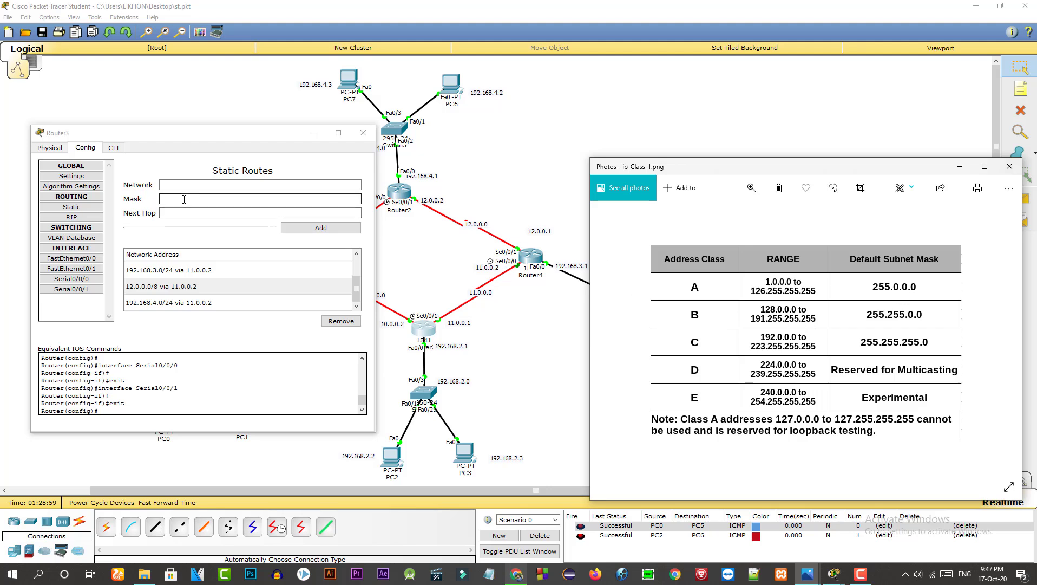
click(188, 213)
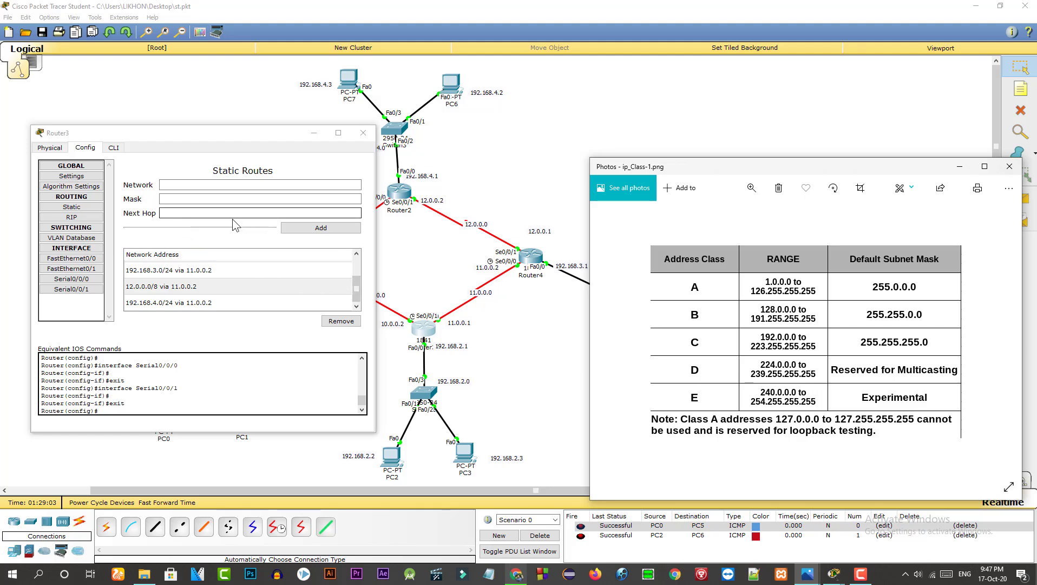
click(953, 169)
click(213, 287)
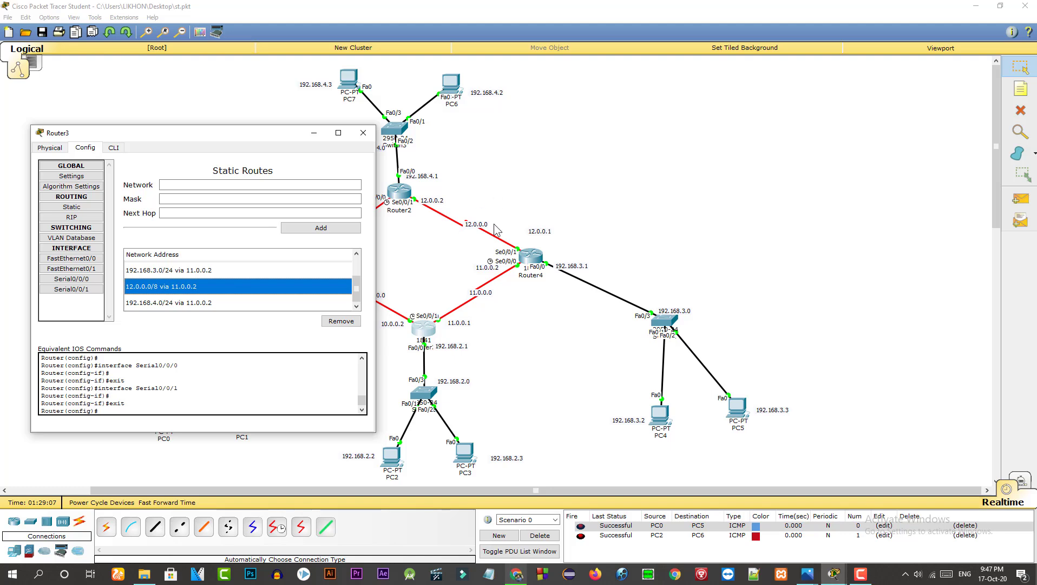
Step: Review Router3's 192.168.4.0/24 via 11.0.0.2 static route against the topology and close Router3's configuration
click(204, 303)
mouse_move(230, 139)
mouse_down()
mouse_move(223, 157)
mouse_move(200, 157)
mouse_move(225, 146)
mouse_up()
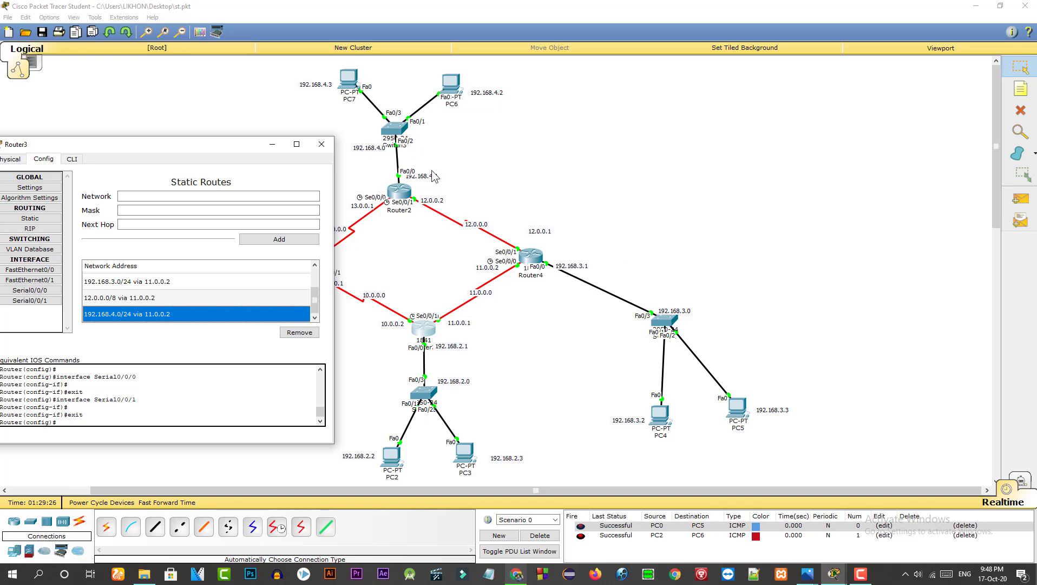
drag(250, 144, 391, 144)
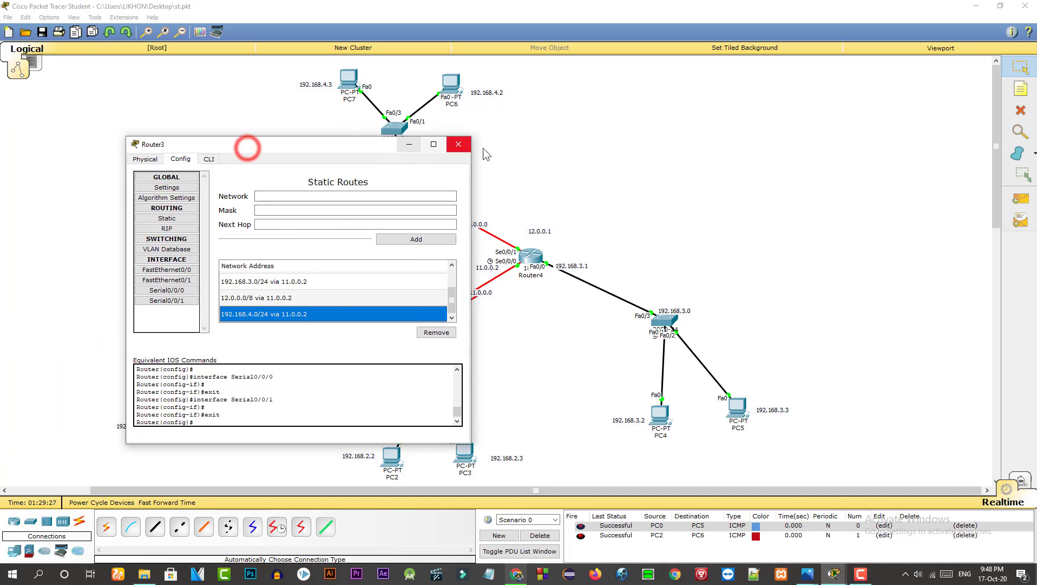
click(463, 144)
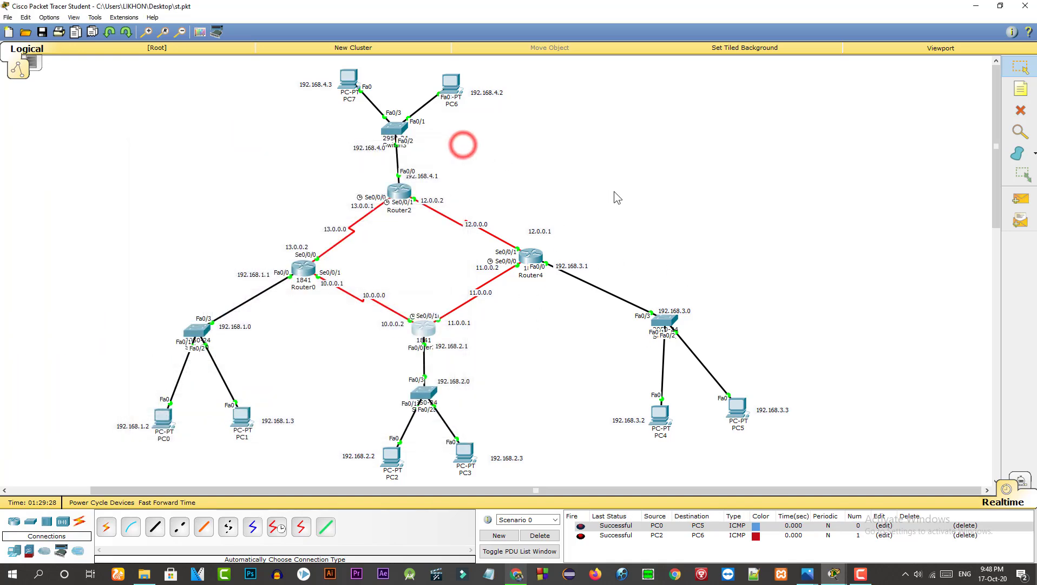
Step: Briefly open and close the configuration windows of Router4 and Router2 twice to point out the remaining routers
click(537, 253)
click(683, 155)
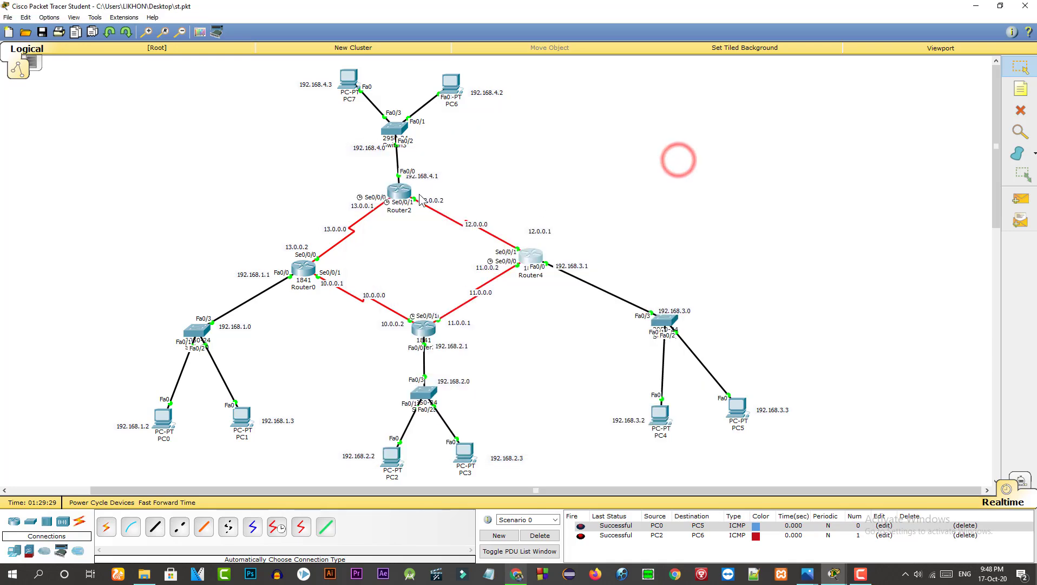
click(402, 193)
click(684, 156)
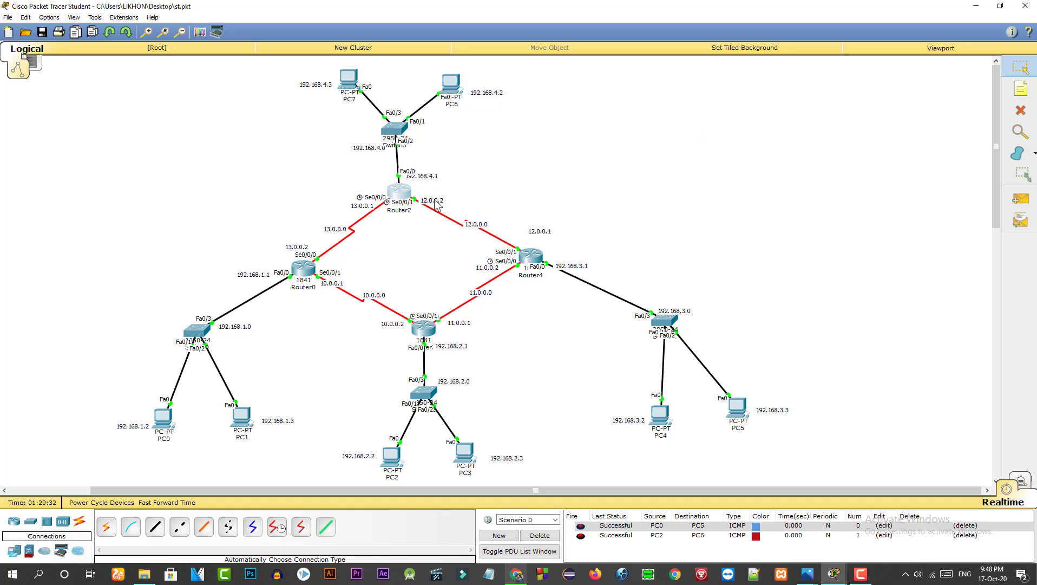
click(534, 258)
click(683, 155)
click(393, 190)
click(676, 159)
Step: Reposition the 12.0.0.1 label nearer Router4 and the 13.0.0.2 label nearer Router0's serial link
drag(541, 230, 535, 235)
drag(295, 252, 316, 254)
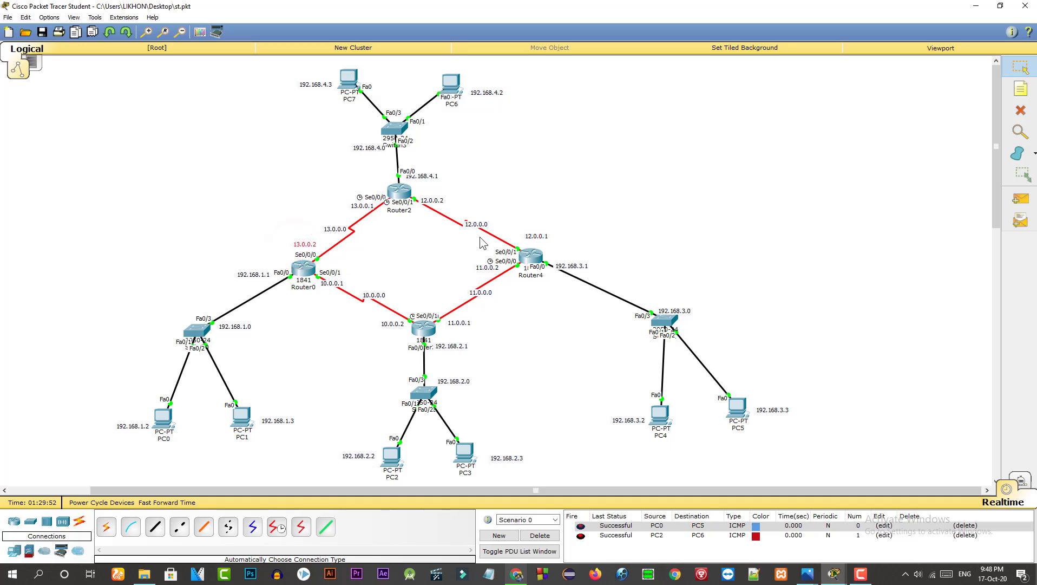
Step: Show the global settings of Router2 and Router4, closing each configuration window
click(402, 190)
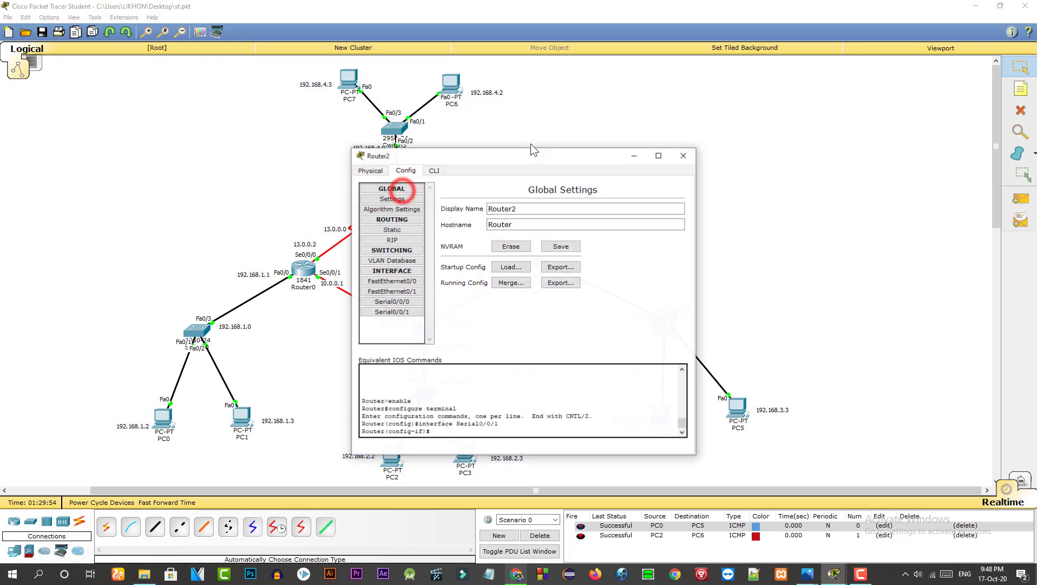
click(683, 155)
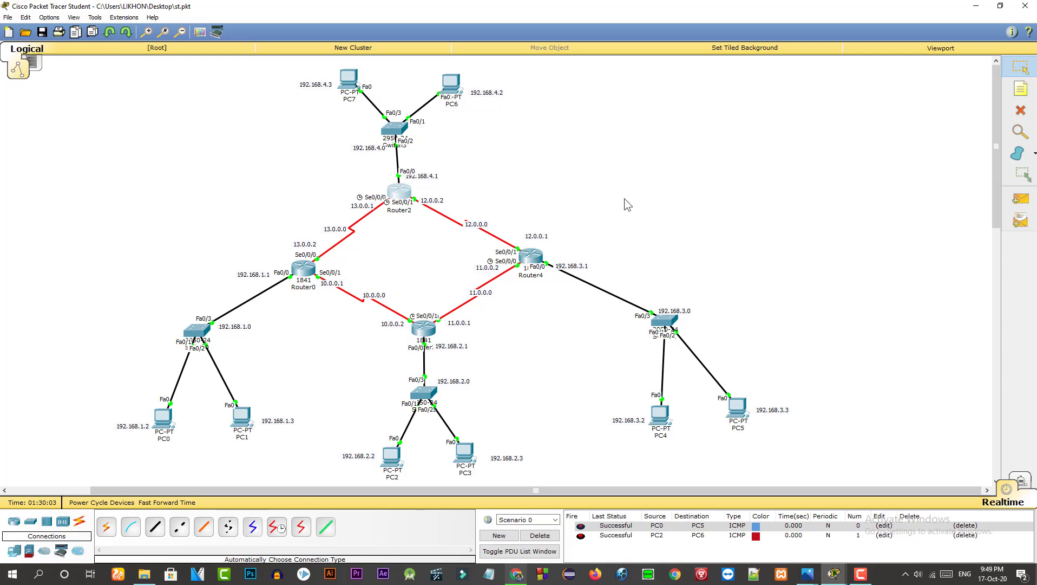
click(629, 180)
click(536, 256)
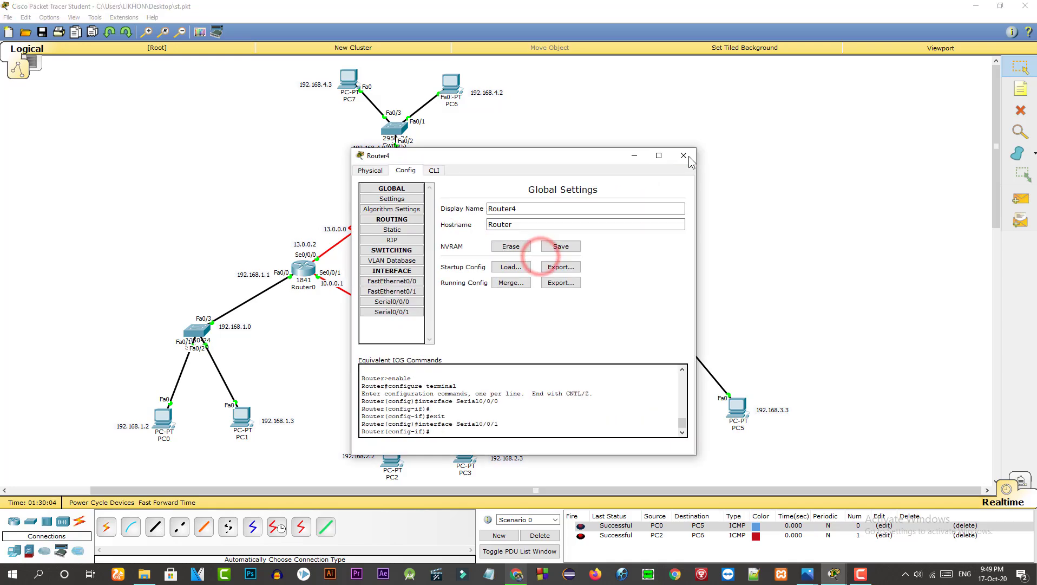
click(687, 155)
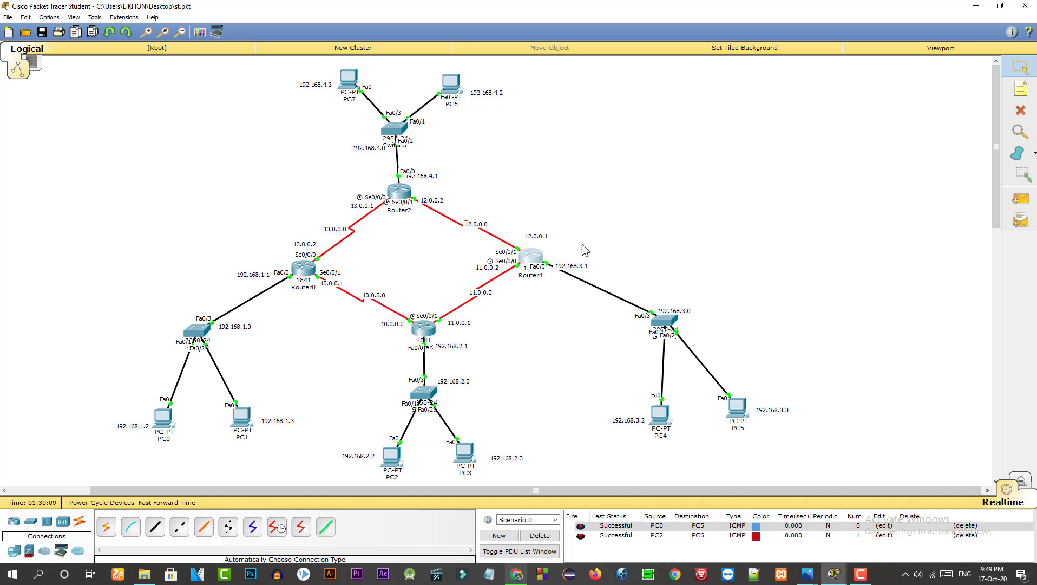
click(606, 192)
Step: Delete the existing PDUs of Scenario 0 and send a simple PDU from PC1 to PC6
click(540, 534)
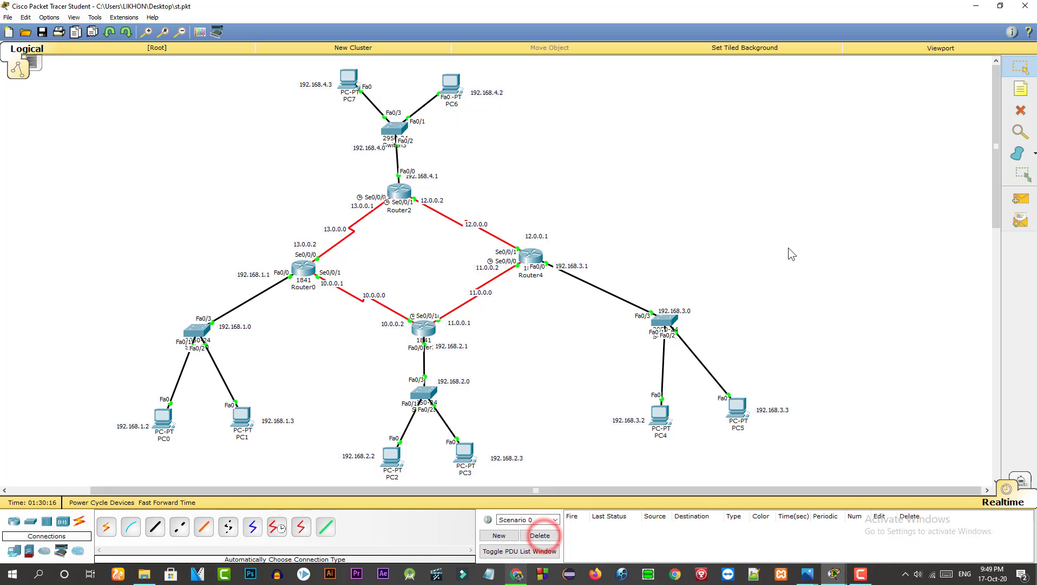
click(1020, 198)
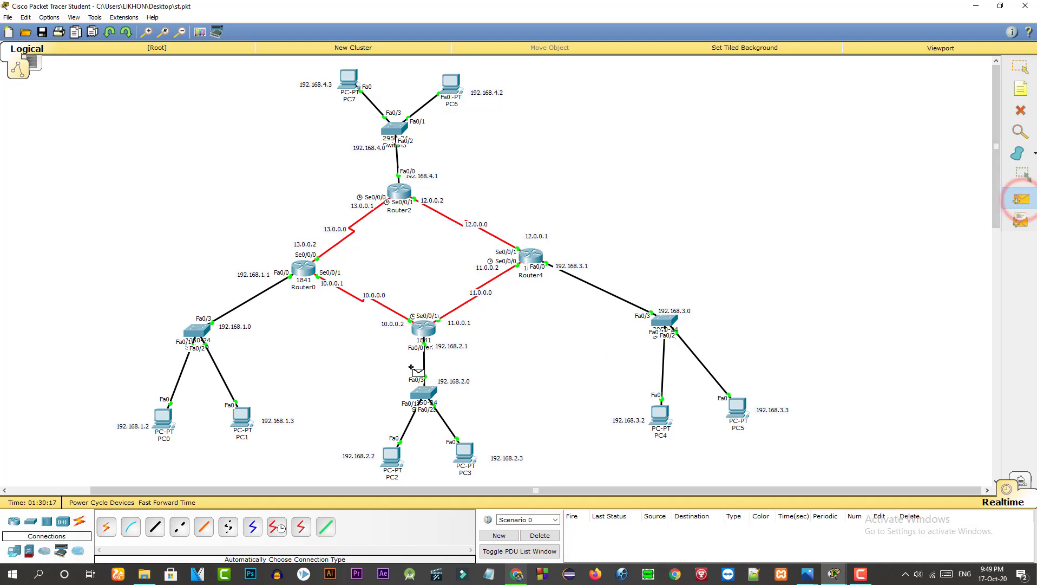
click(238, 417)
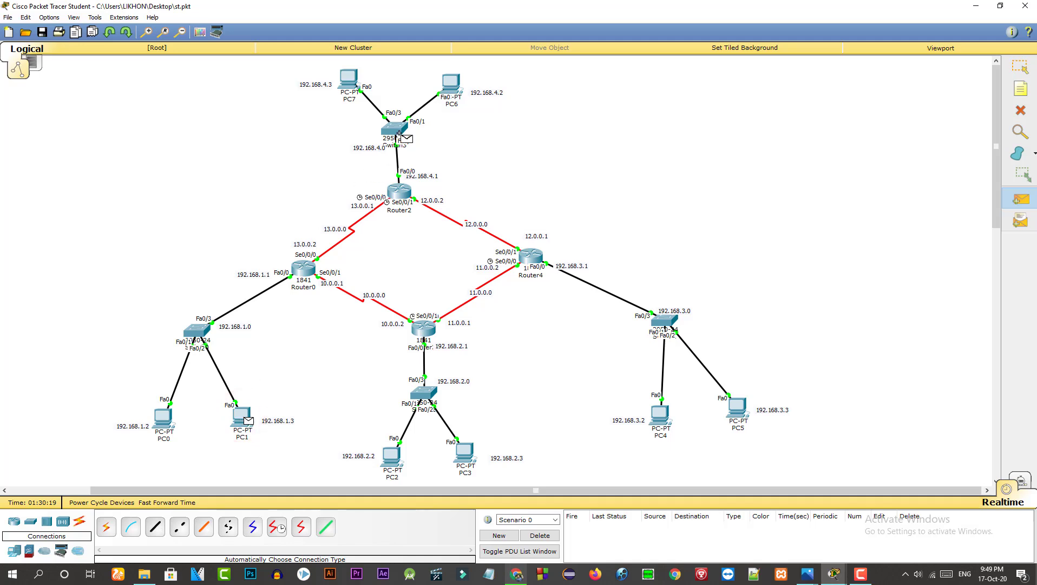
click(455, 86)
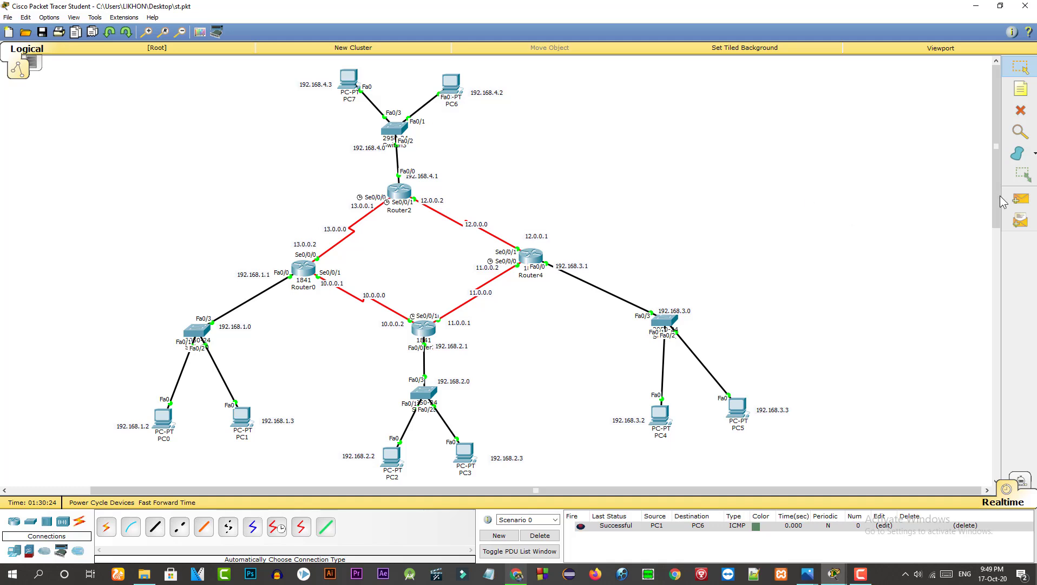
Step: Send a simple PDU from PC5 to PC0
click(1020, 199)
click(737, 409)
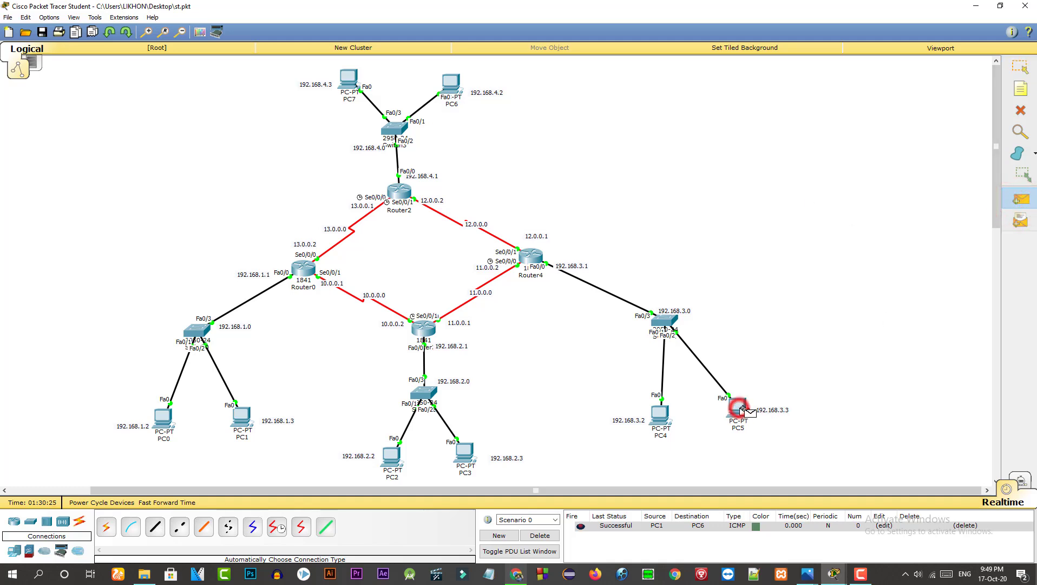
click(167, 420)
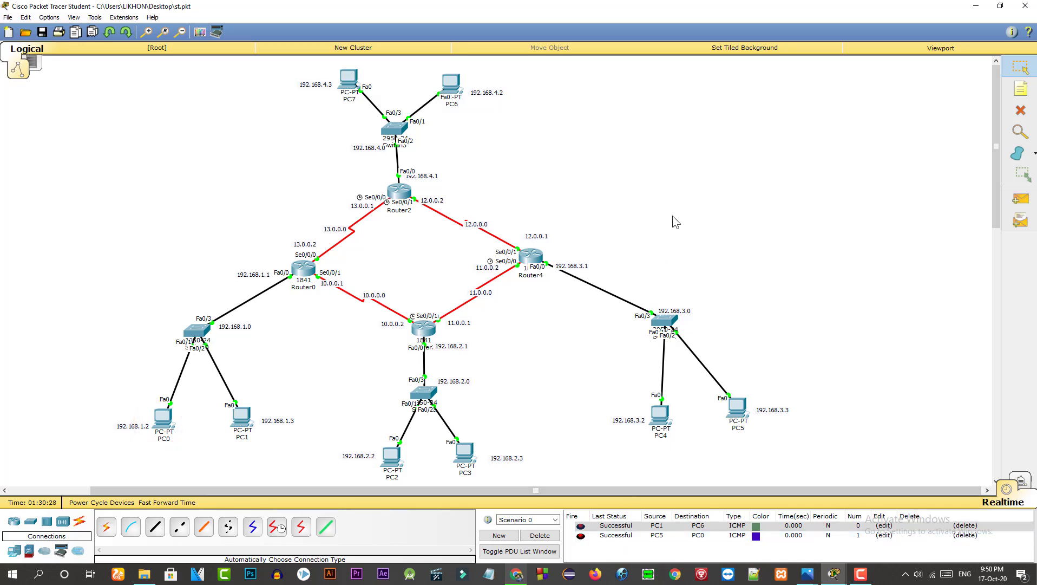
click(688, 198)
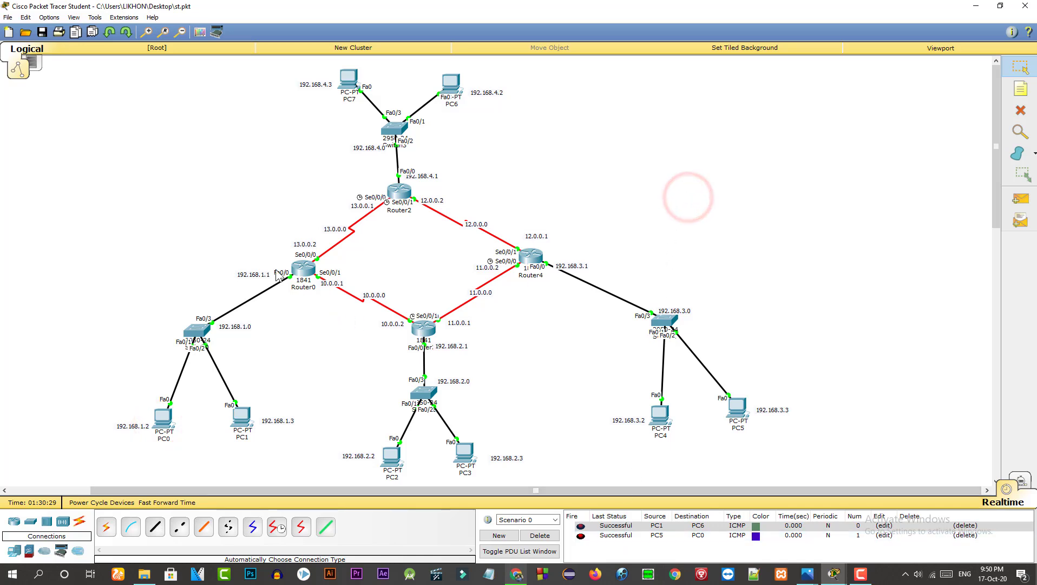